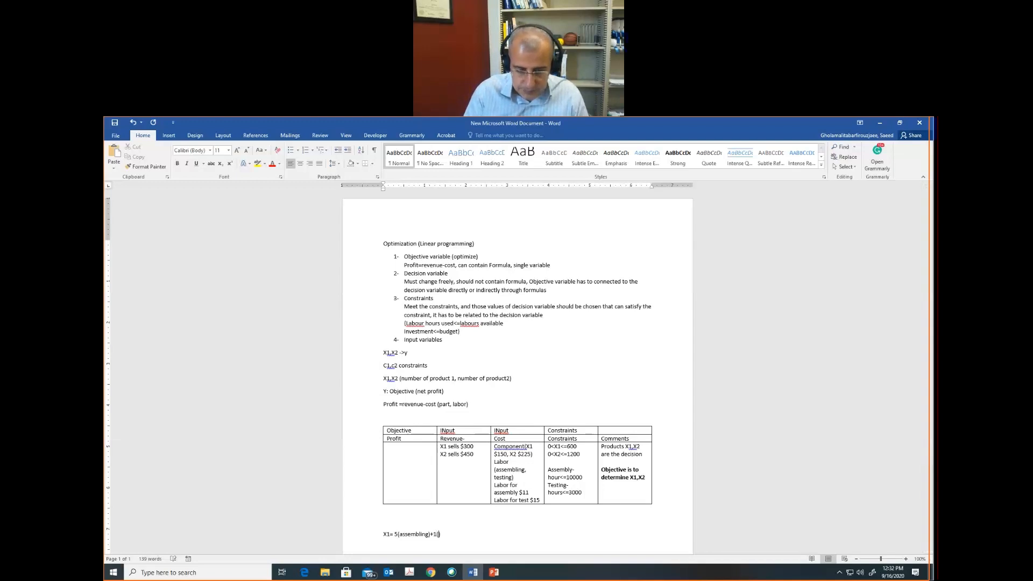
Finish the X1 line as "X1= 5(assembling)+1(testing)" and start the line below it with "X2=6(assembling)+".
type("testing)")
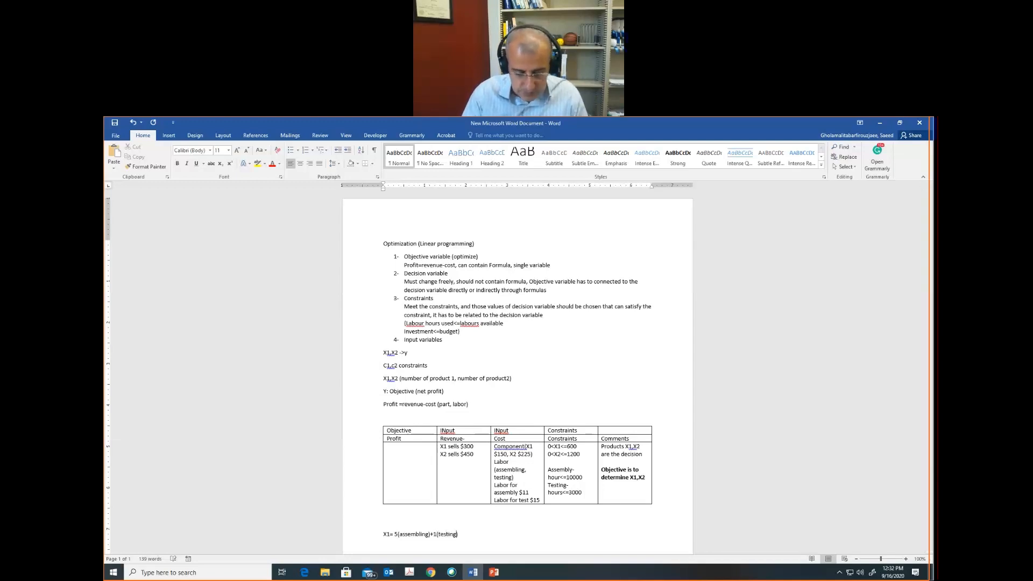
key("Return")
type("X2=")
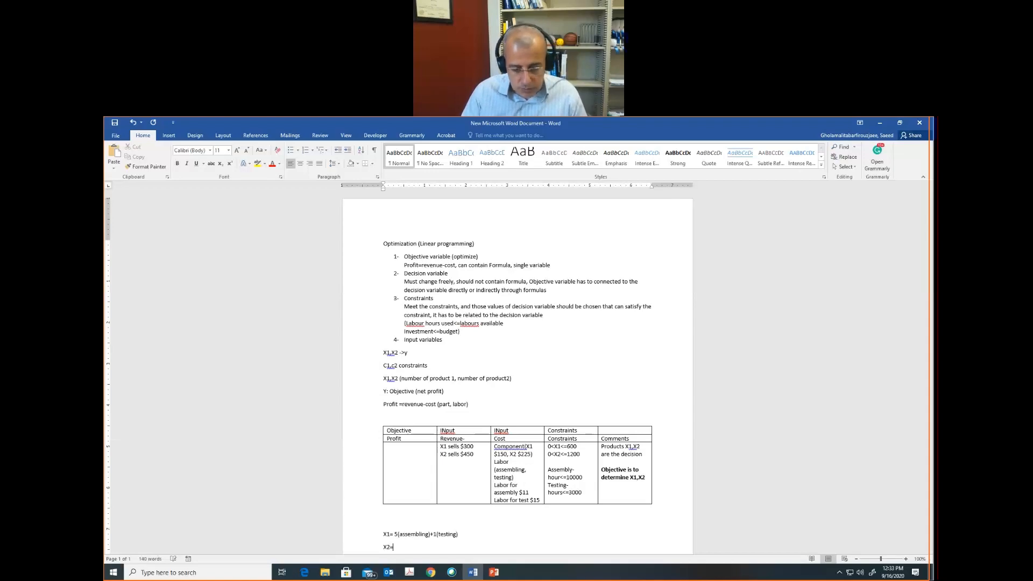
key("alt+Tab")
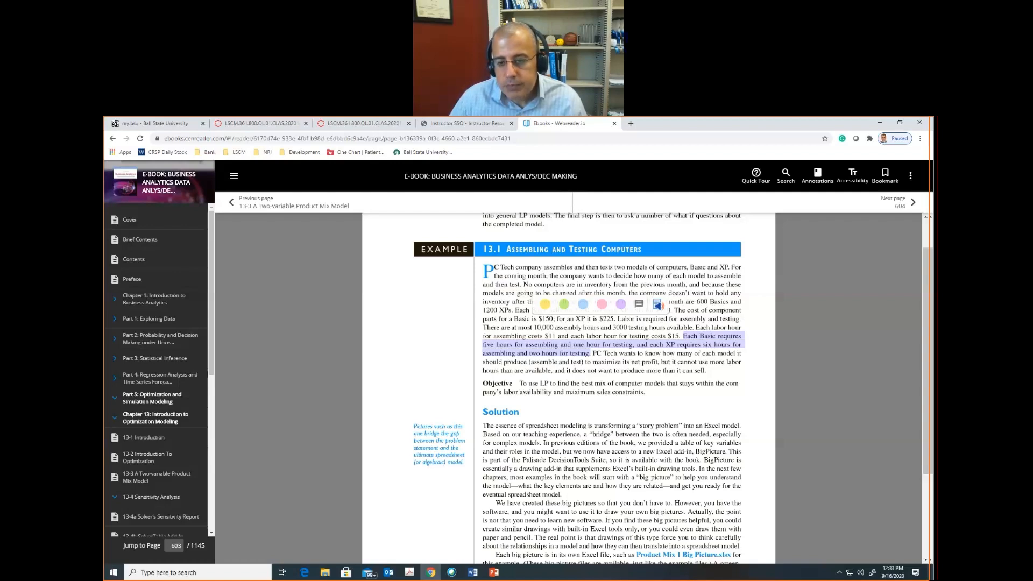
key("alt+Tab")
type("=")
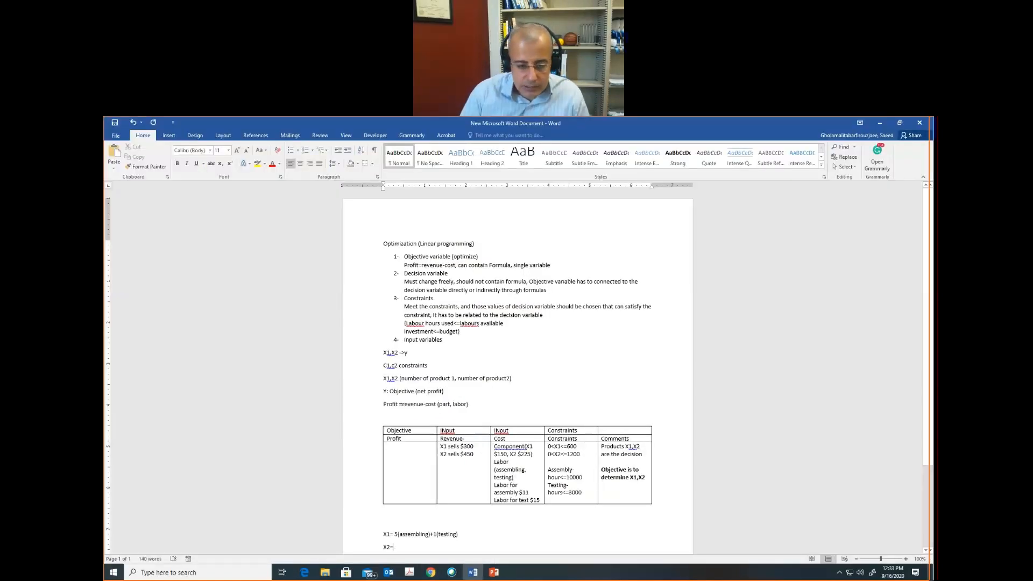
type("6(a")
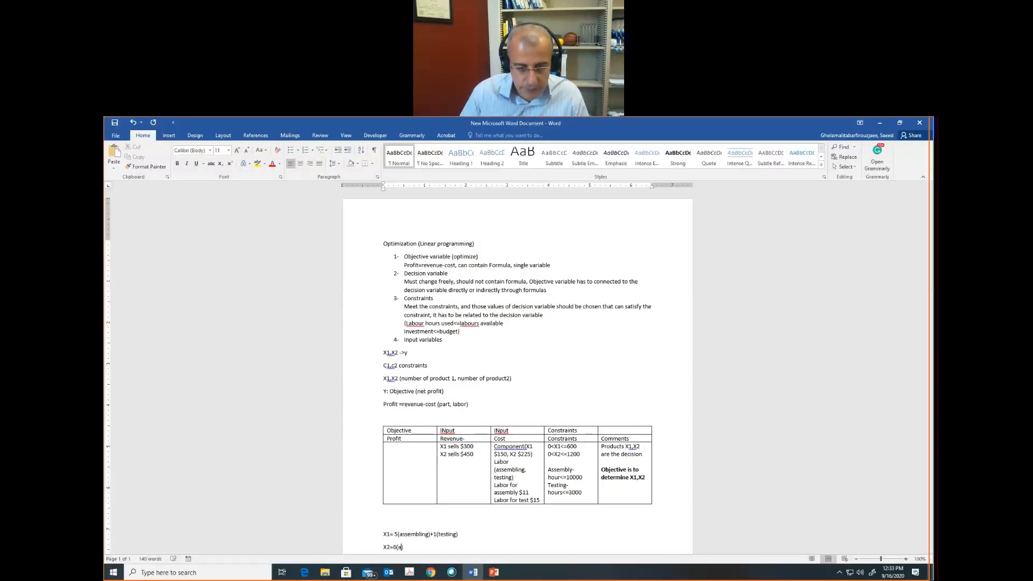
type("ssembling)+")
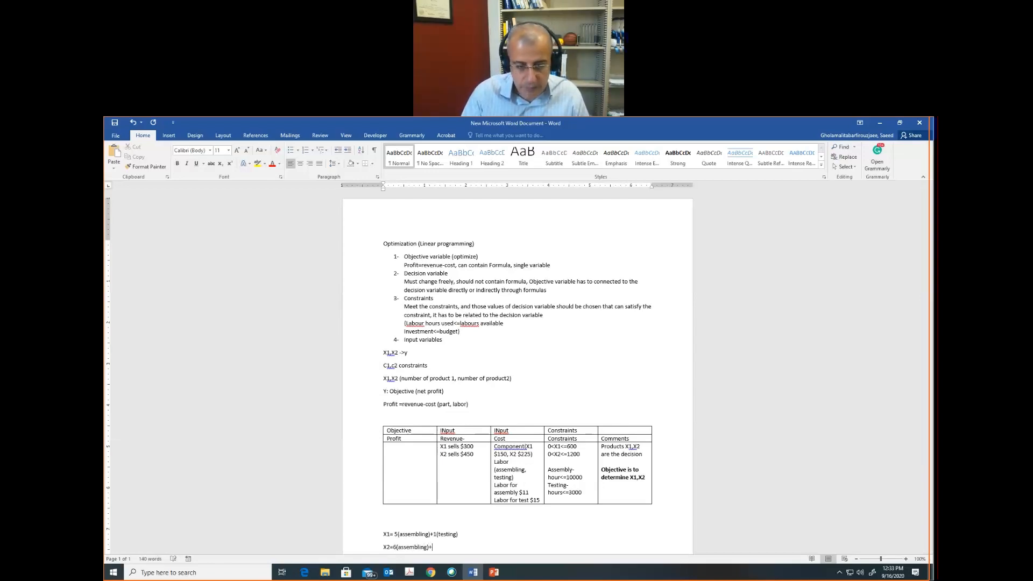
Check the XP's testing hours in the e-book and complete the X2 line in Word with "2(TESTING)".
key("alt+Tab")
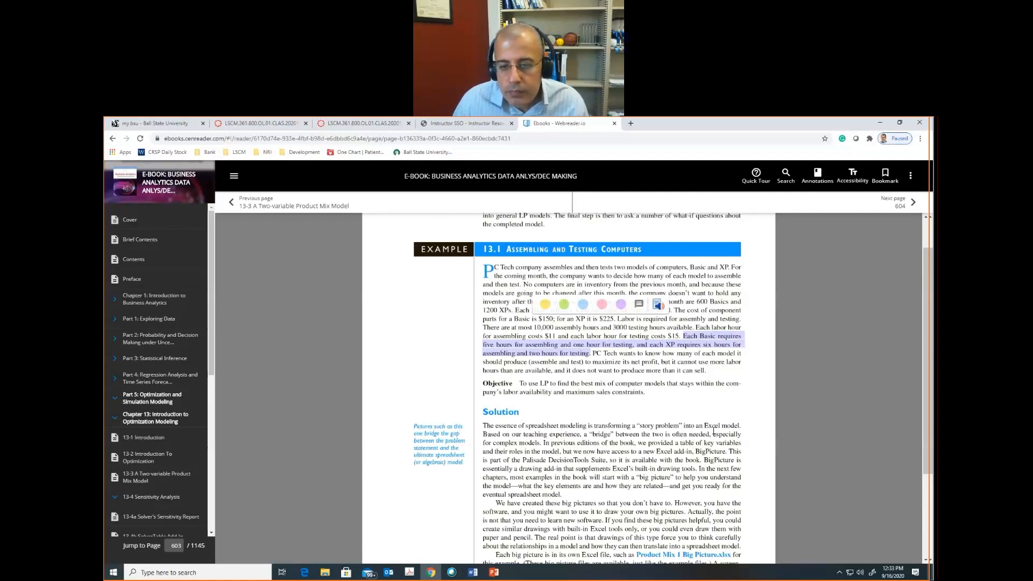
key("alt+Tab")
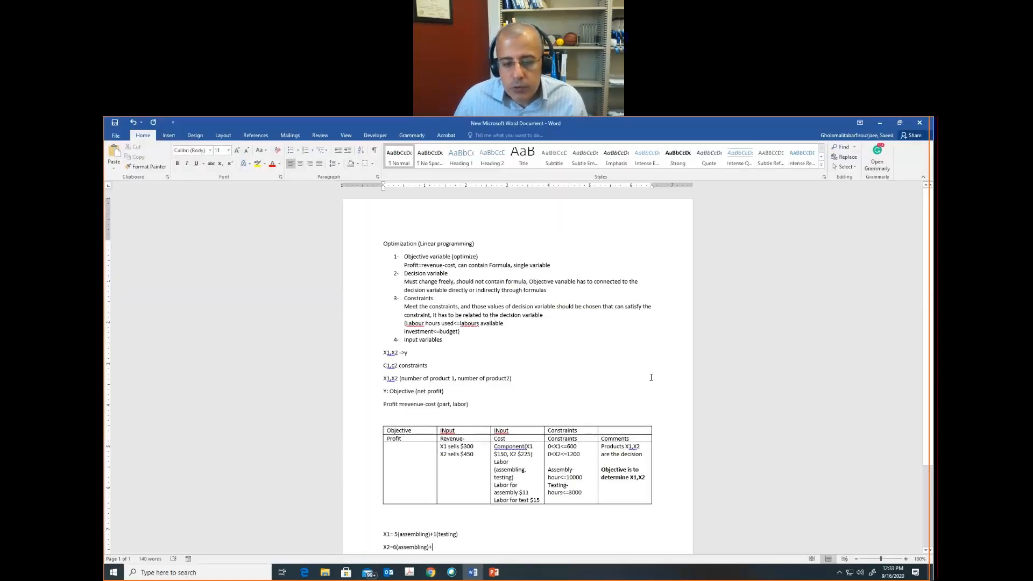
type("2")
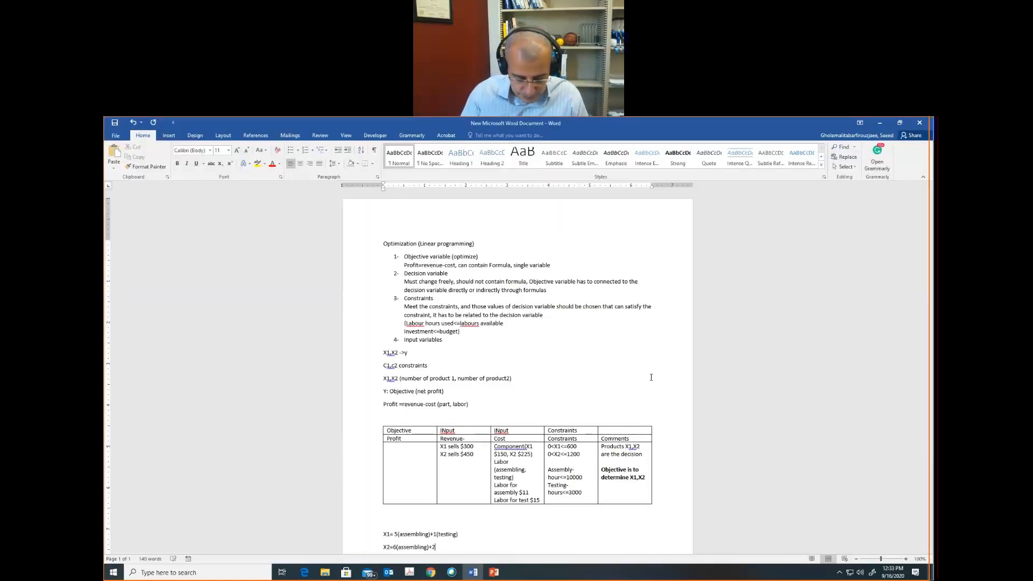
type("(")
type("TESTING)")
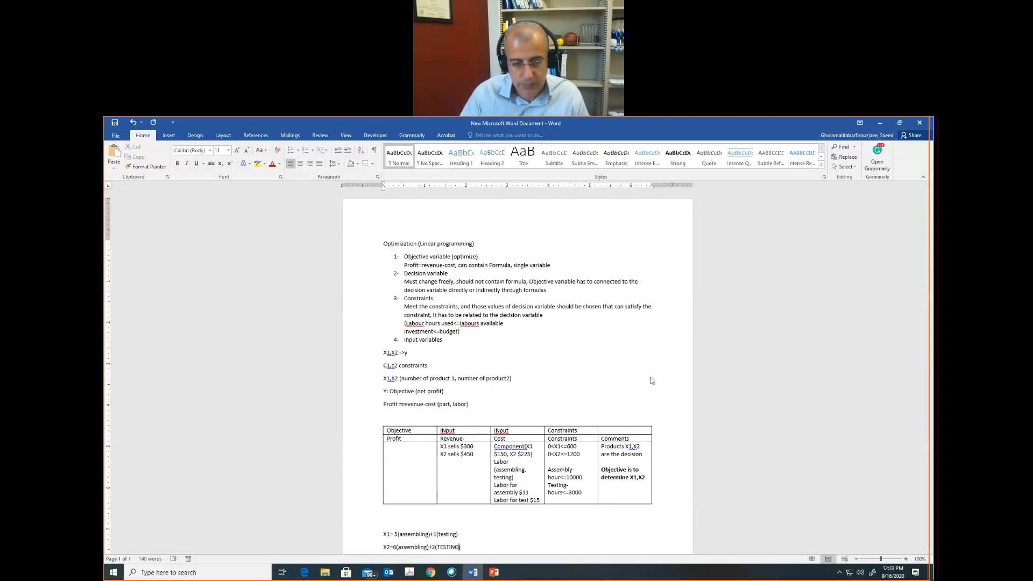
Review Example 13.1 and its Solution text in the e-book against the Word table, including the X1,X2 decision variables in its comments.
key("alt+Tab")
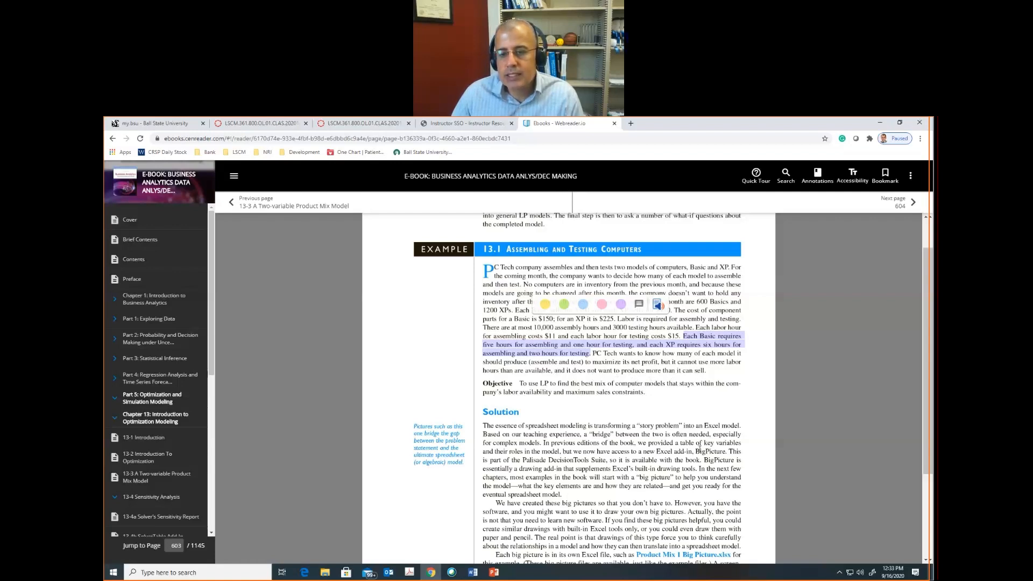
key("alt+Tab")
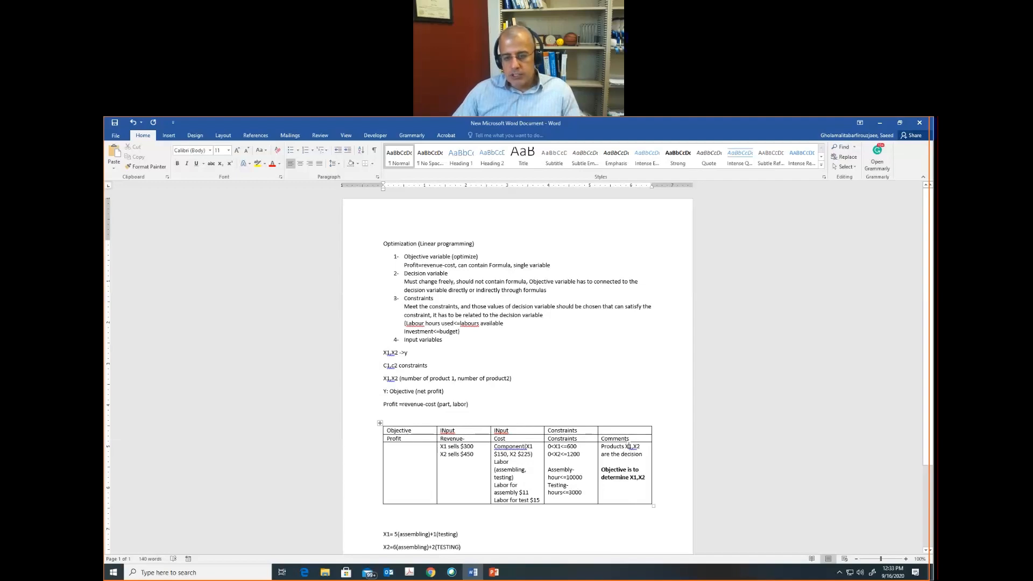
left_click_drag(626, 447, 641, 448)
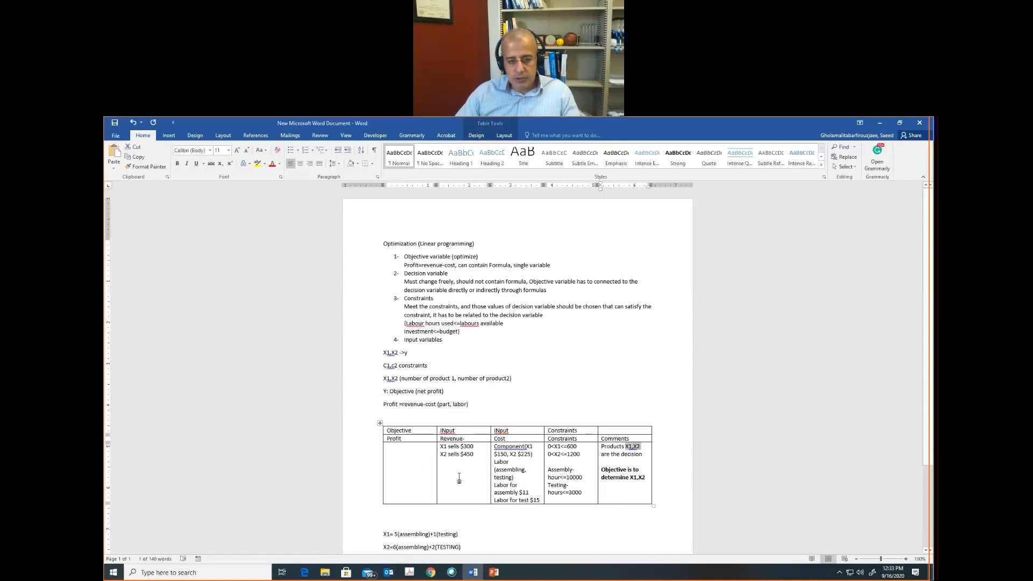
scroll(468, 457, "down", 2)
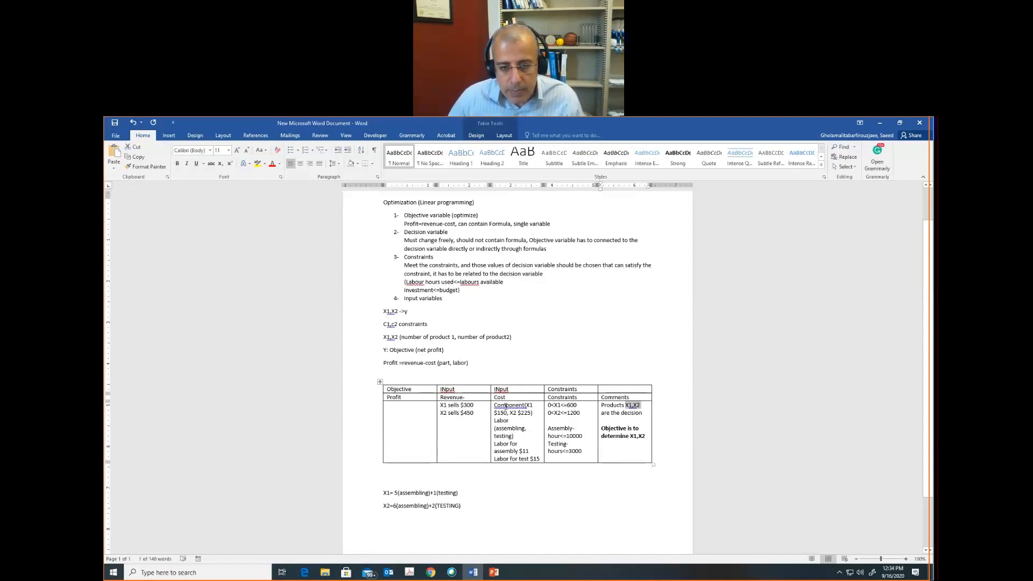
scroll(476, 424, "up", 1)
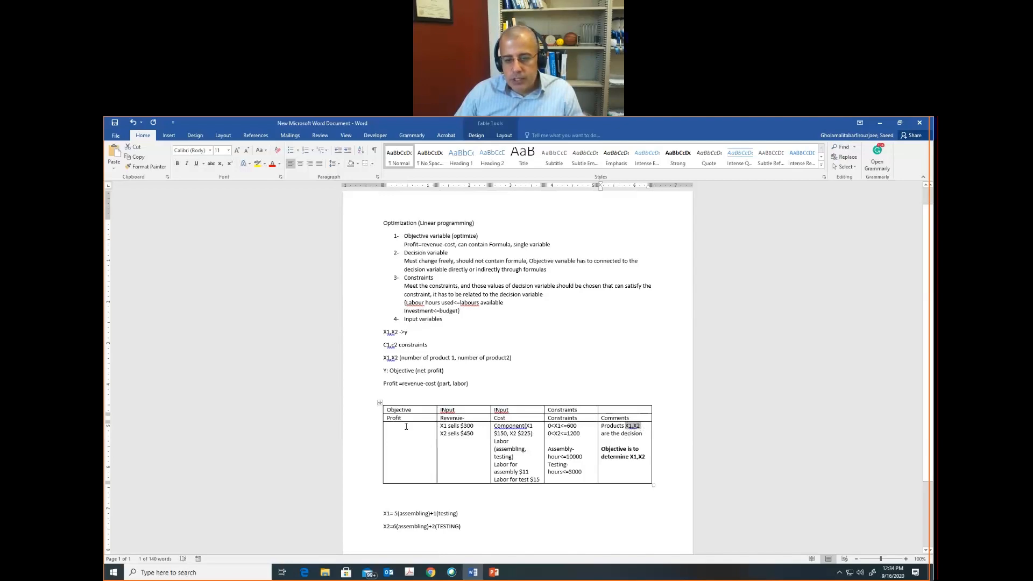
key("alt+Tab")
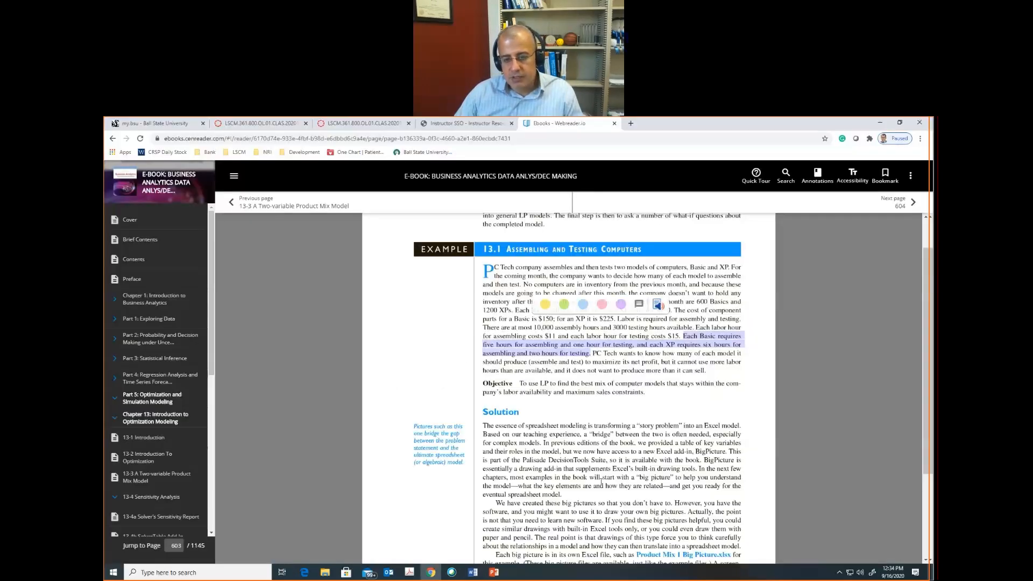
left_click(593, 415)
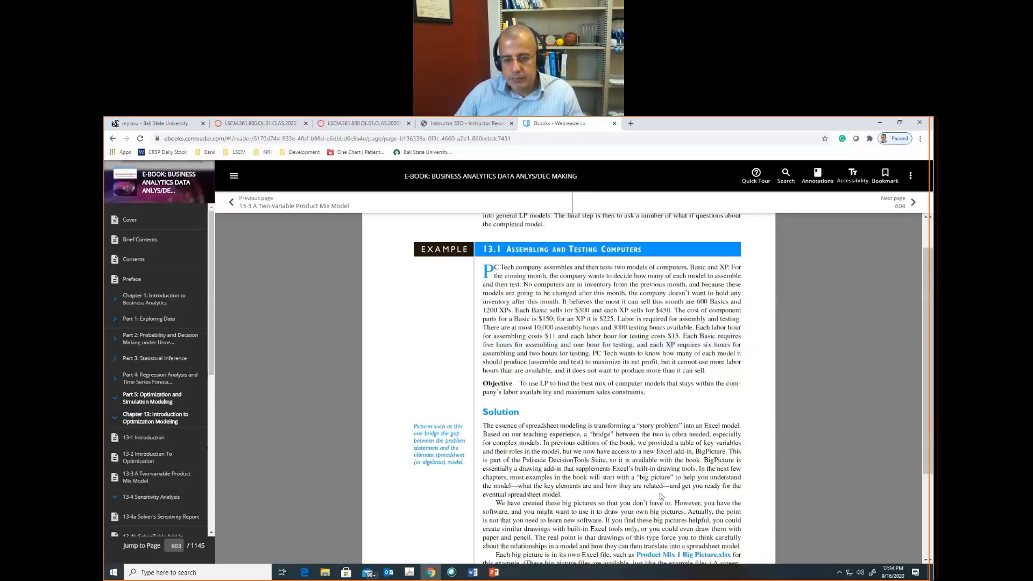
scroll(661, 496, "down", 3)
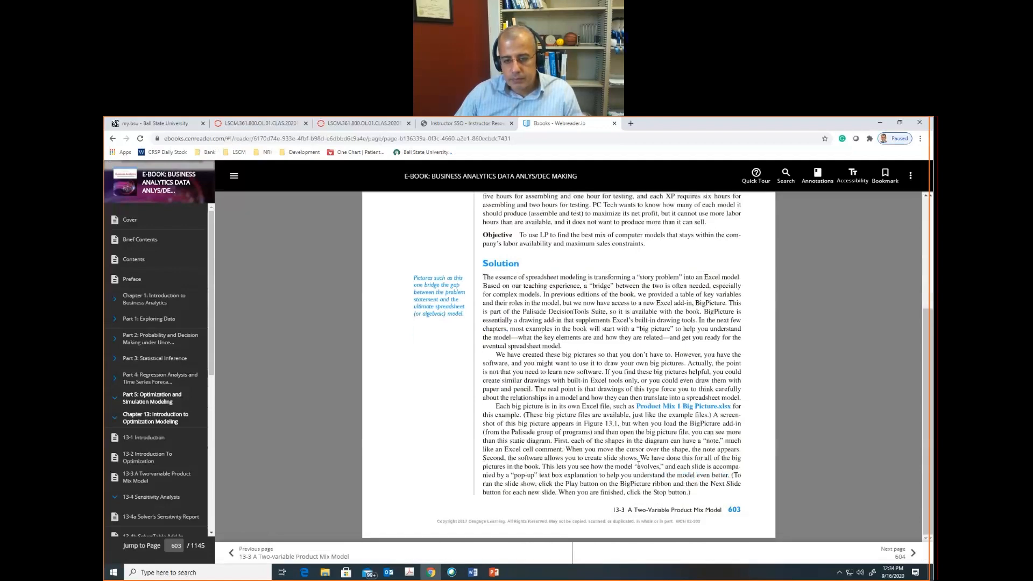
key("alt+Tab")
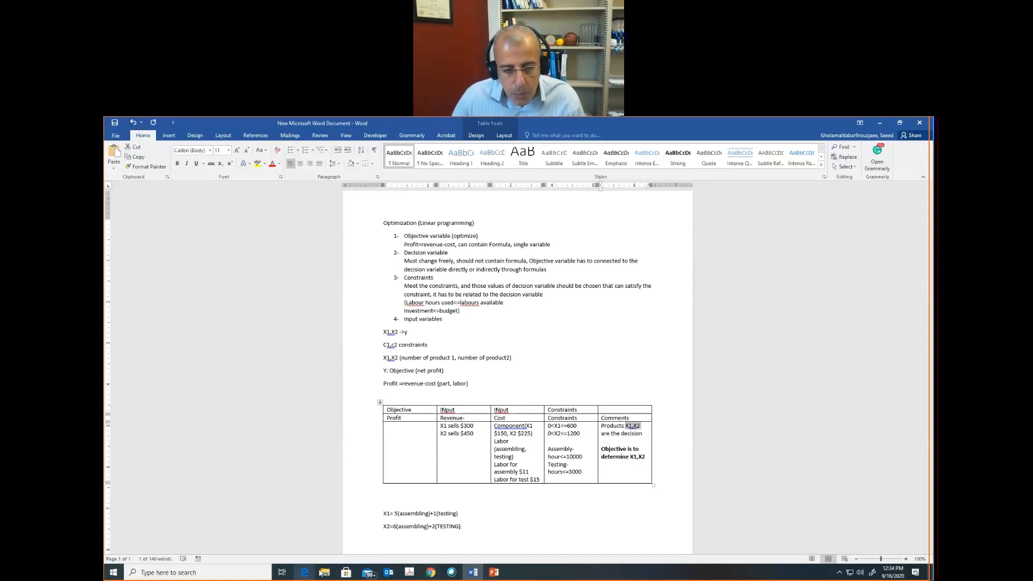
Open the Product Mix 1 workbook from the Data Only folder on the Desktop.
left_click(323, 572)
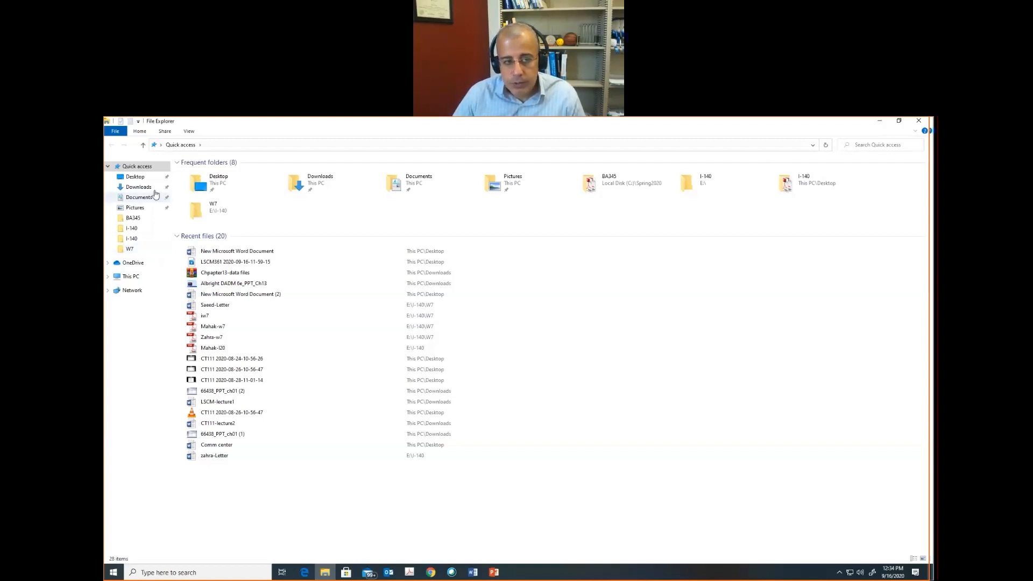
left_click(136, 176)
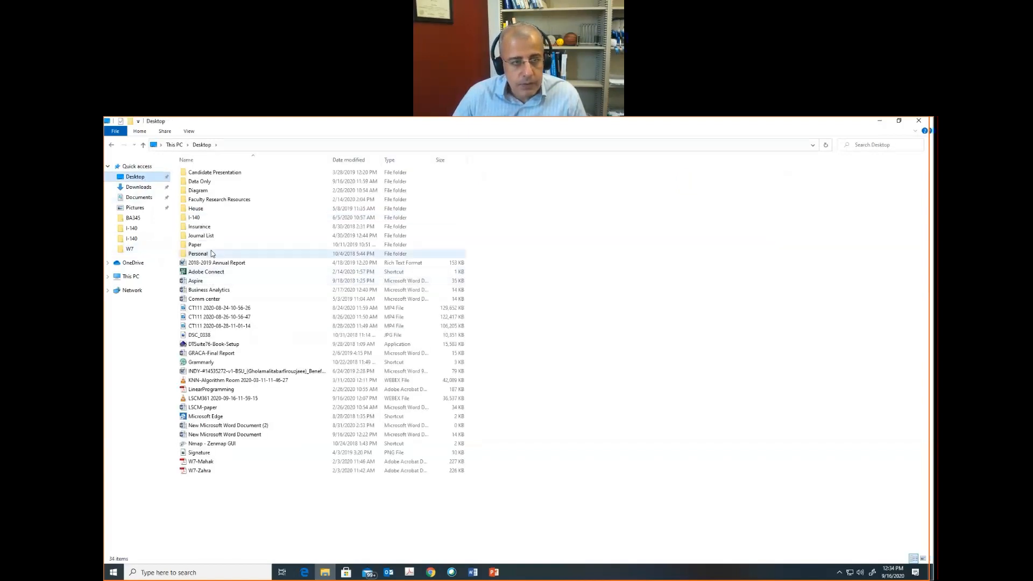
left_click(201, 183)
double_click(201, 183)
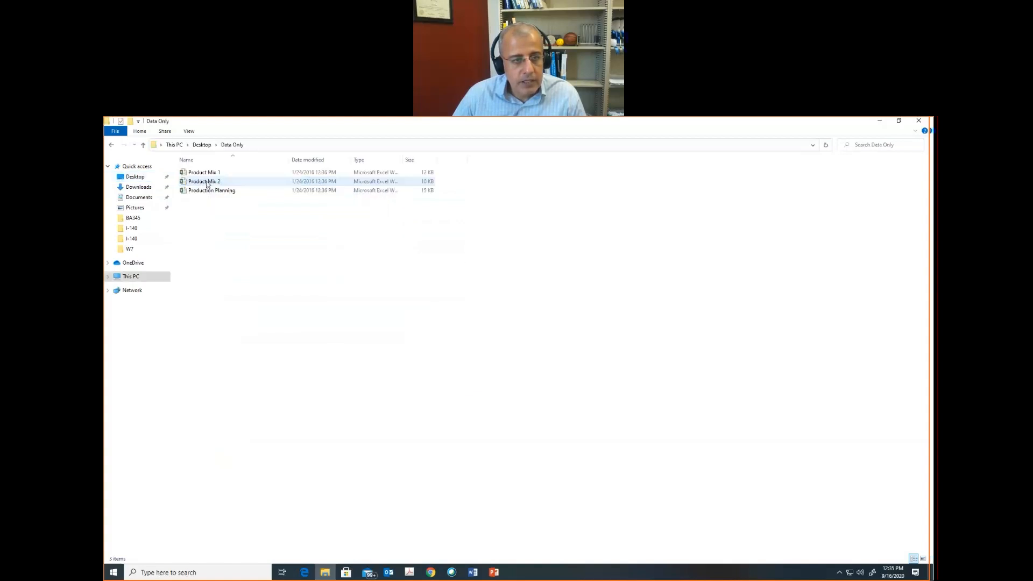
key("Down")
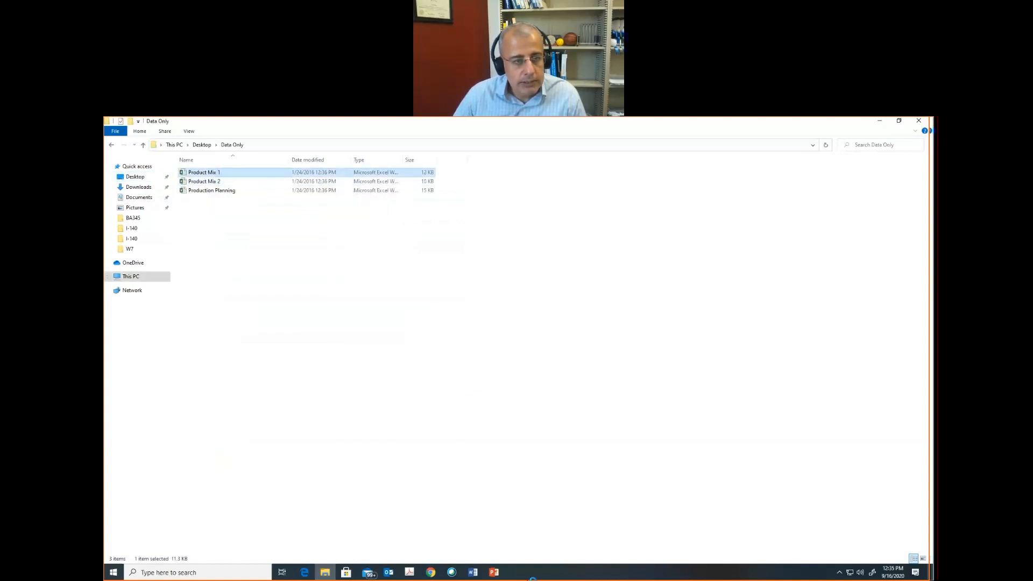
mouse_move(455, 575)
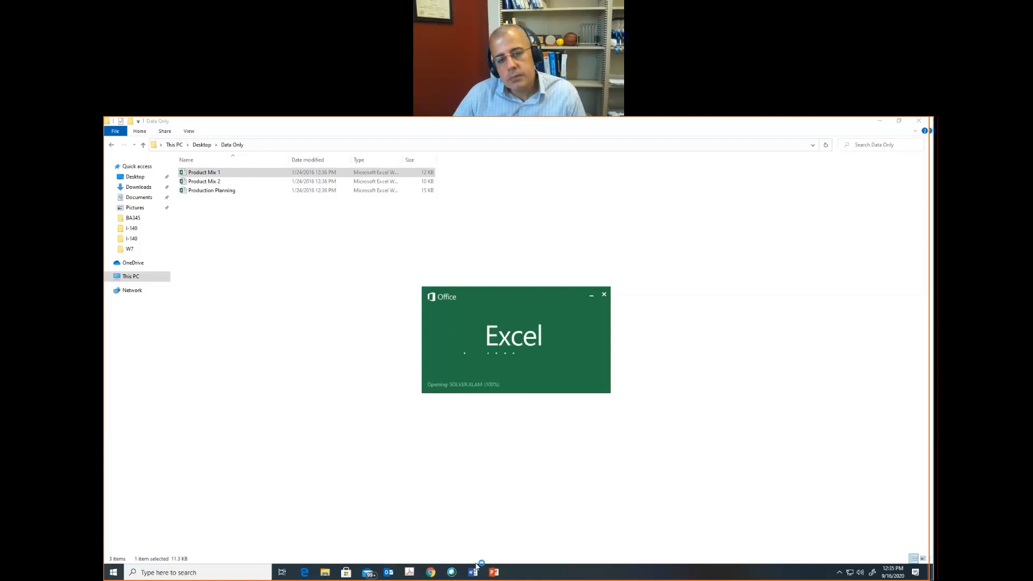
Maximize the Product Mix 1 workbook window, dismiss the StatTools message and enable editing.
left_click(430, 572)
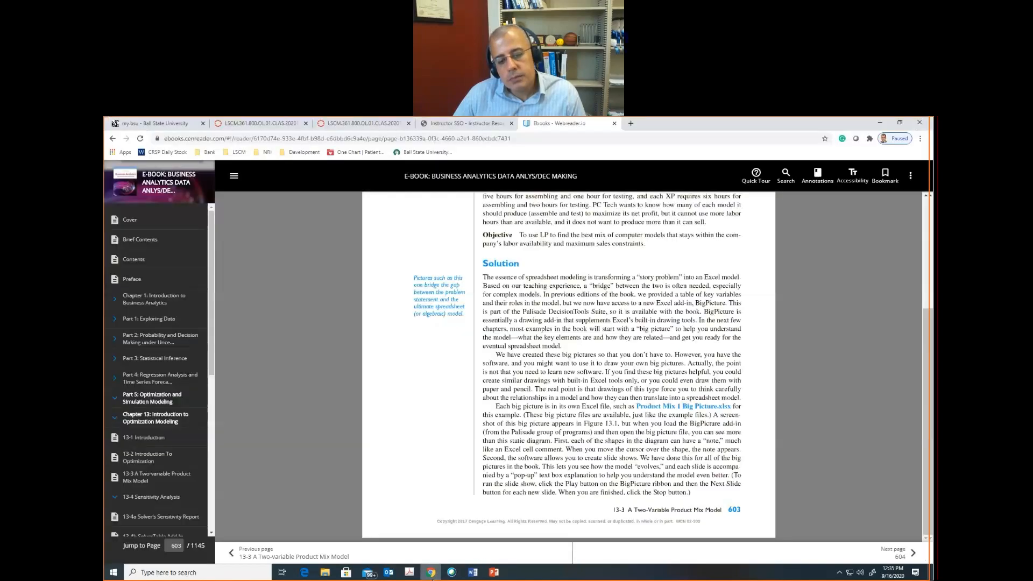
left_click(357, 125)
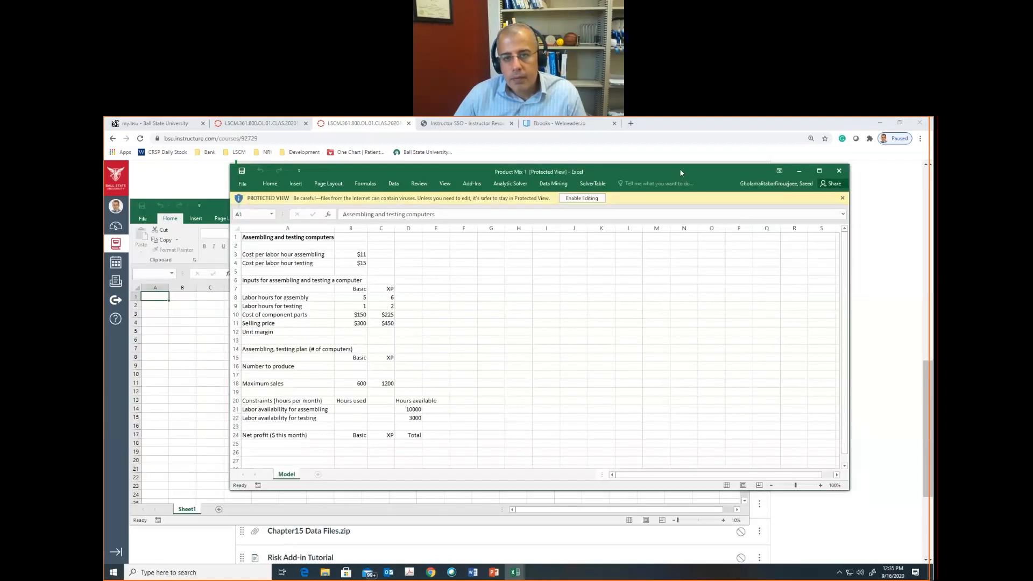
left_click(820, 171)
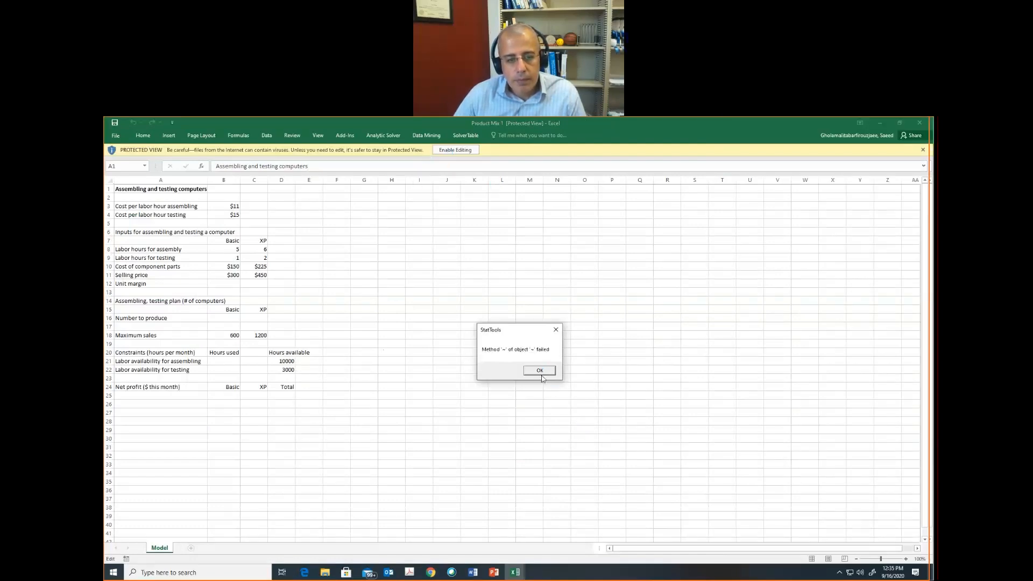
left_click(541, 372)
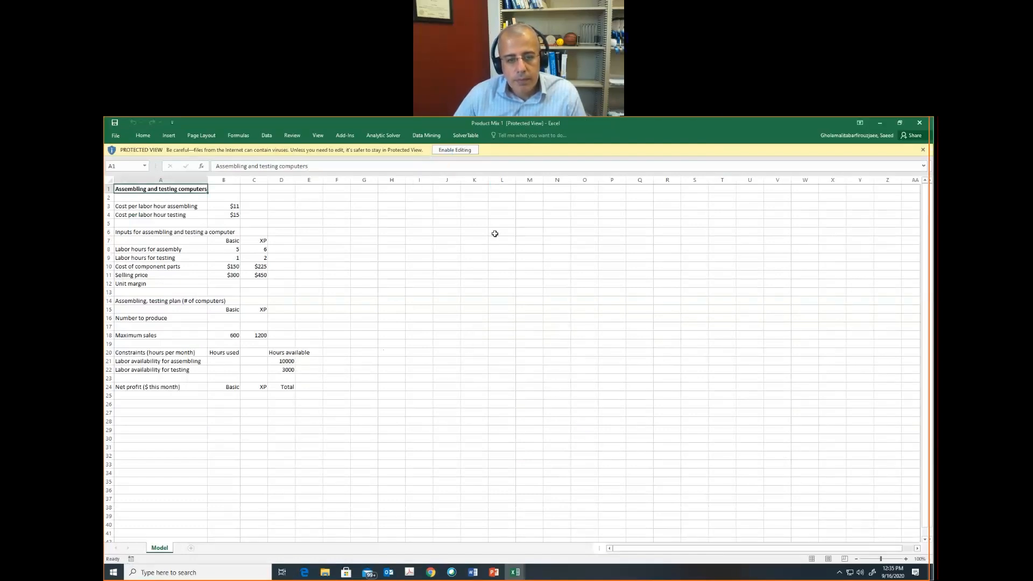
left_click(455, 150)
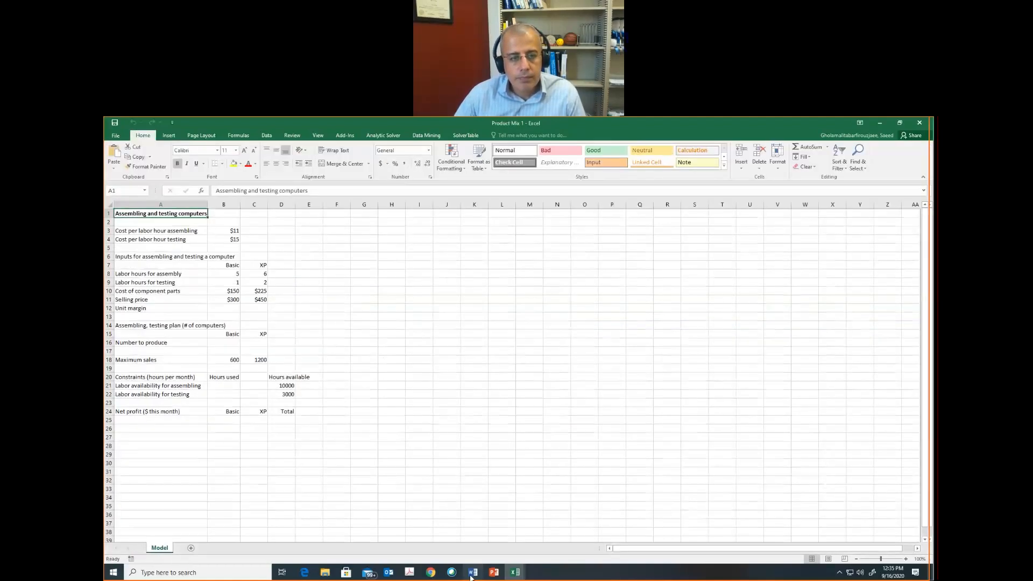
Compare the table and labor-hour lines in the Word notes with the inputs on the Product Mix 1 Model sheet.
left_click(473, 572)
mouse_move(495, 574)
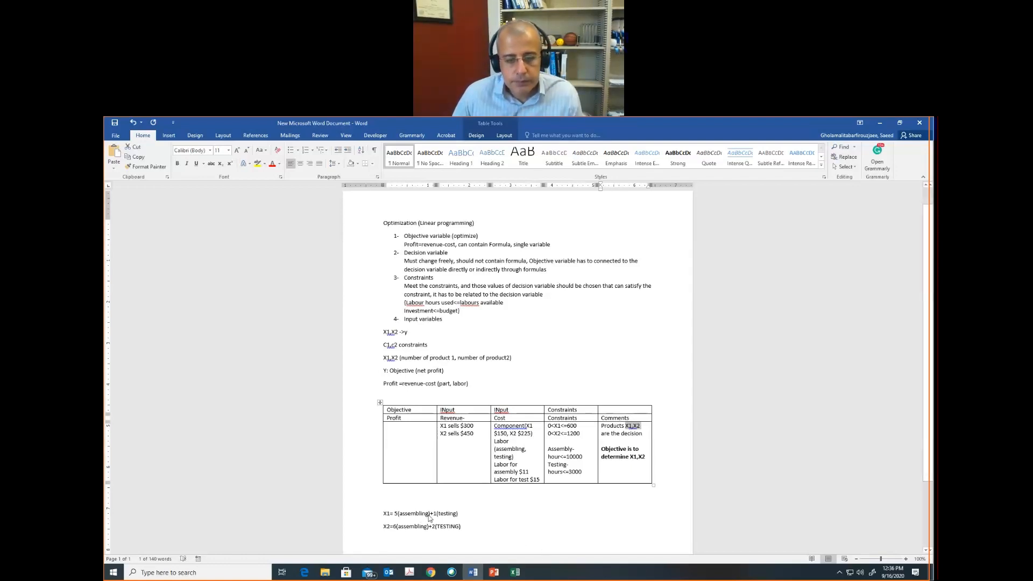
key("alt+Tab")
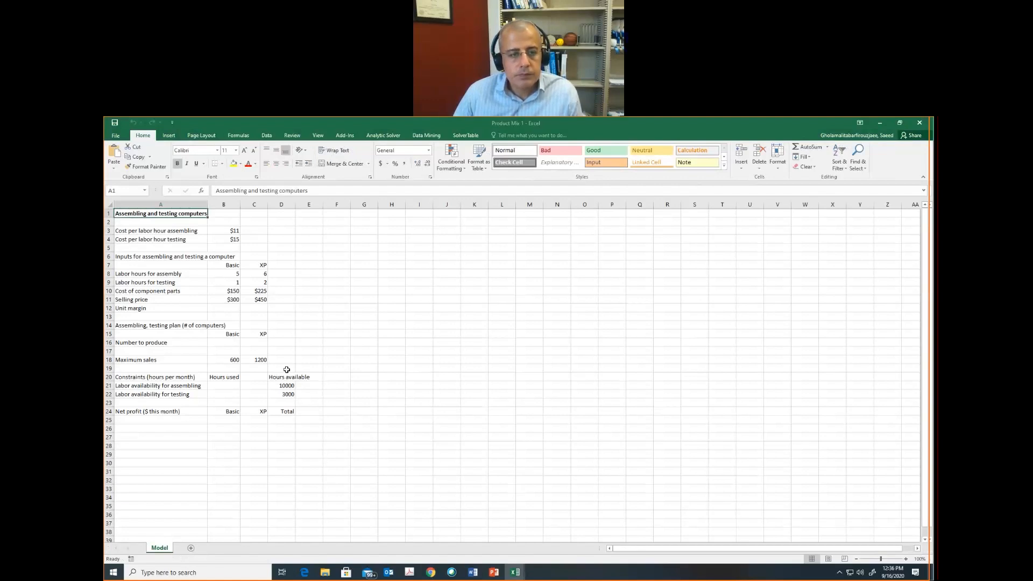
left_click(193, 230)
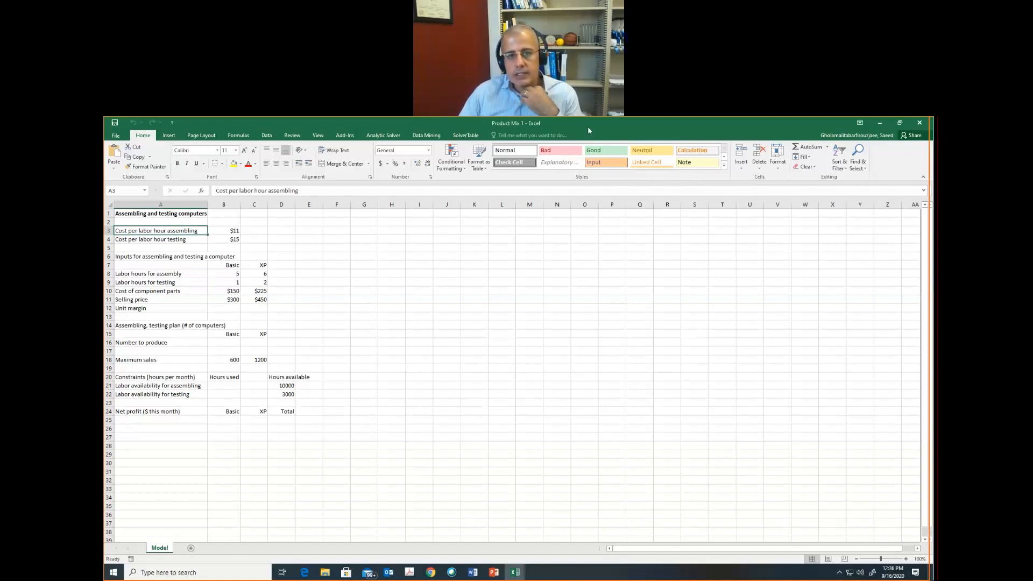
left_click(625, 130)
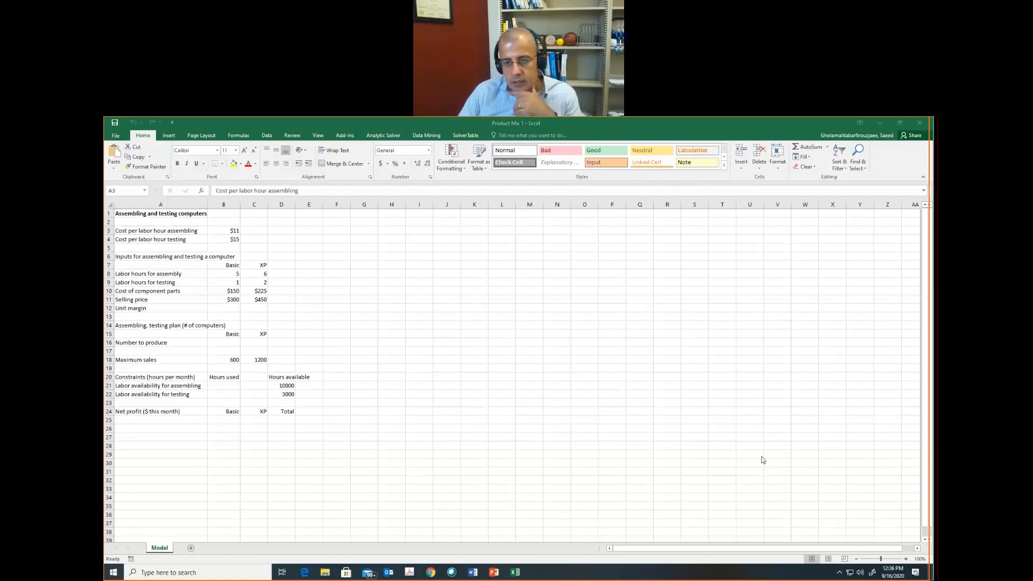
left_click(430, 572)
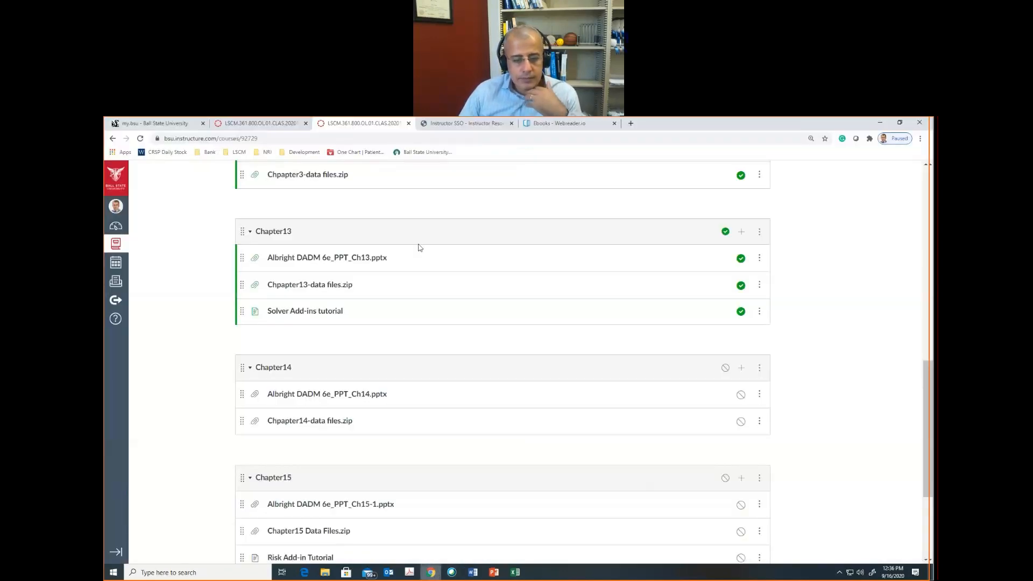
scroll(546, 352, "up", 3)
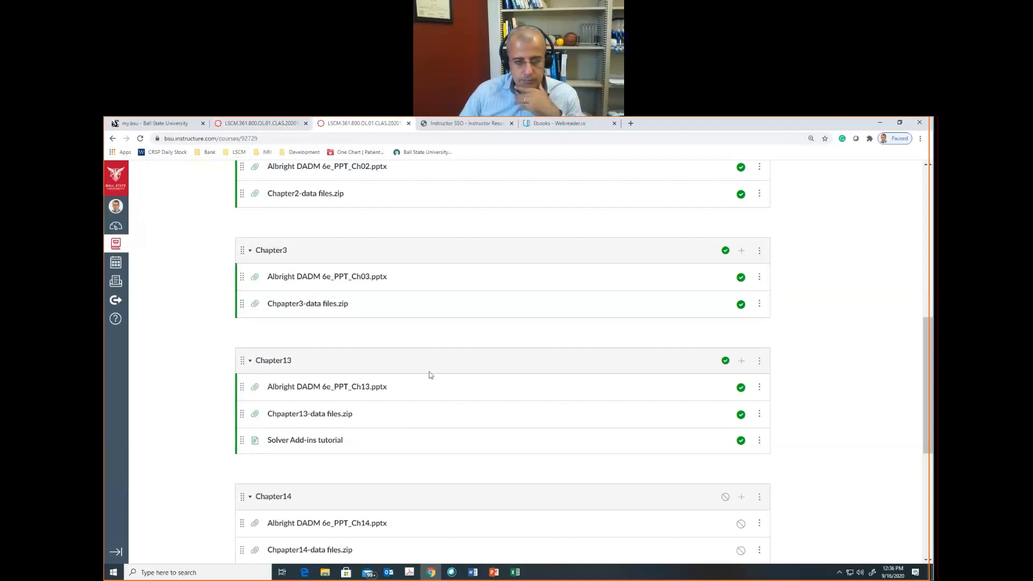
mouse_move(515, 572)
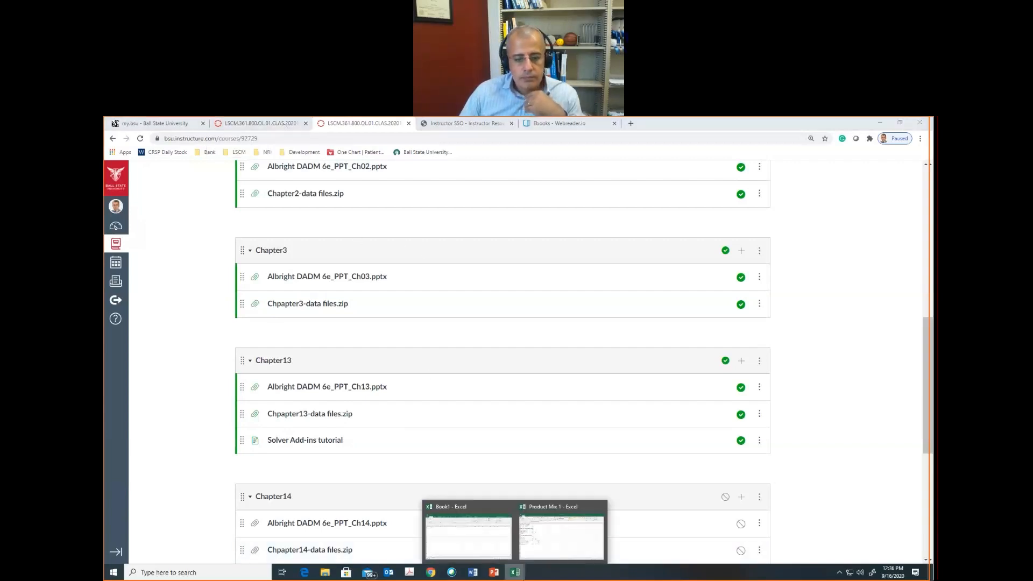
left_click(557, 547)
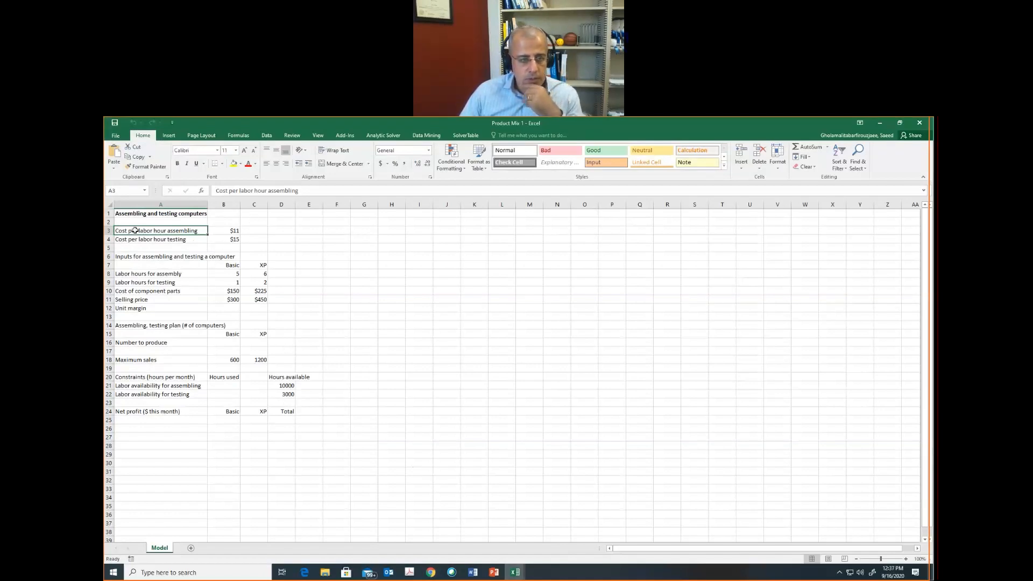
Examine the labor cost rates for assembling and testing and the Basic model's assembly labor hours on the Model sheet.
left_click(297, 259)
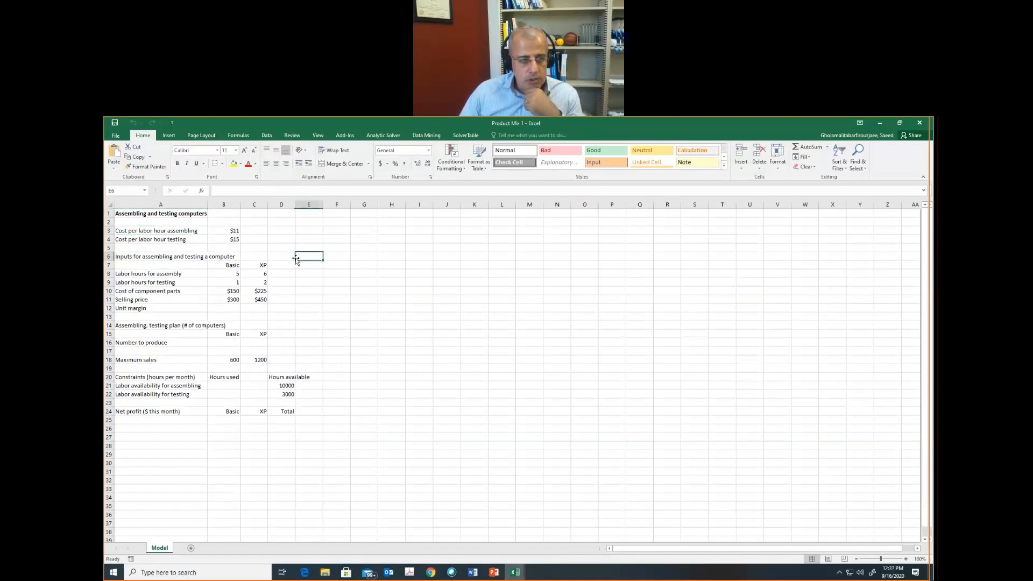
left_click(126, 230)
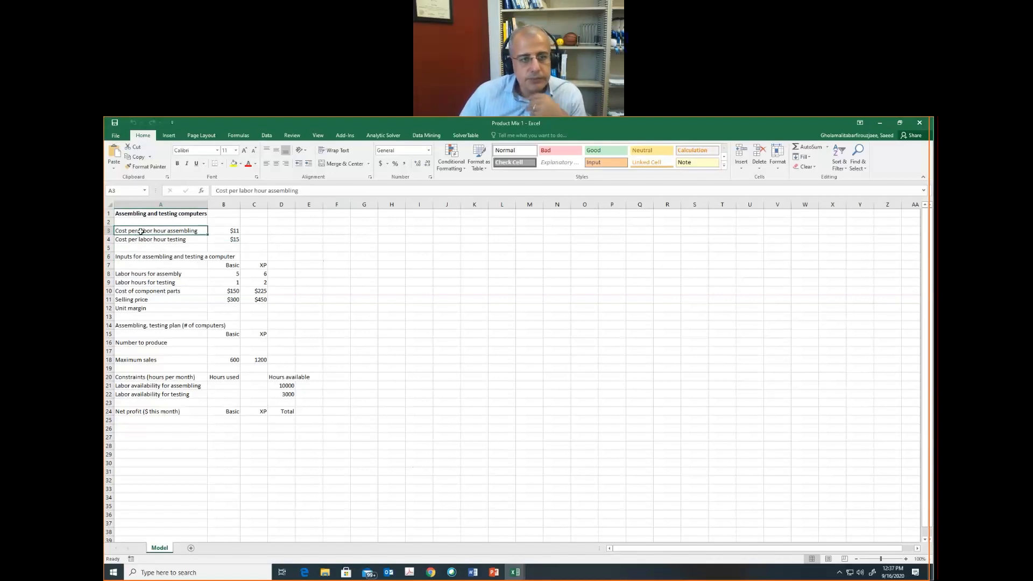
left_click(230, 230)
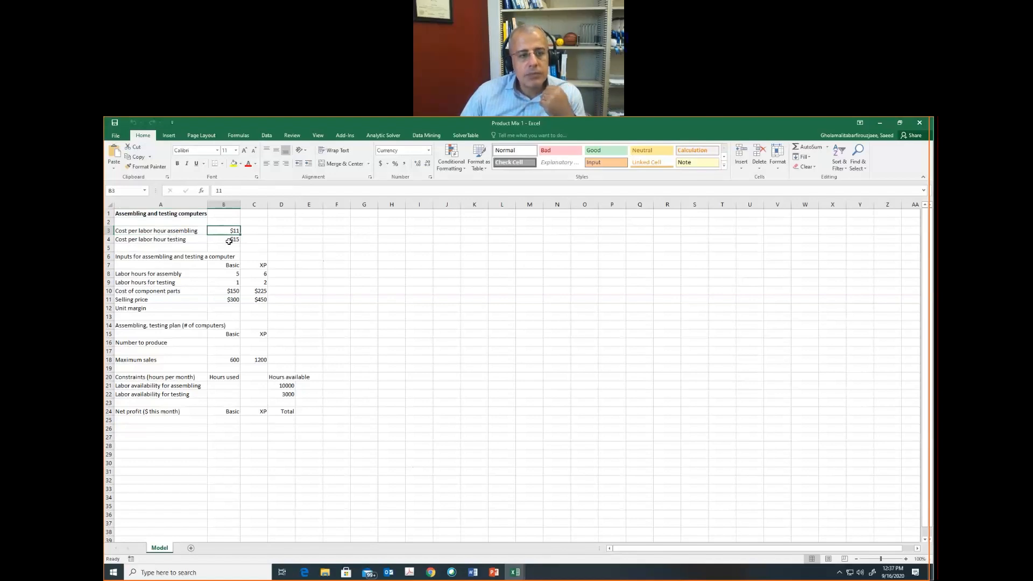
left_click(232, 241)
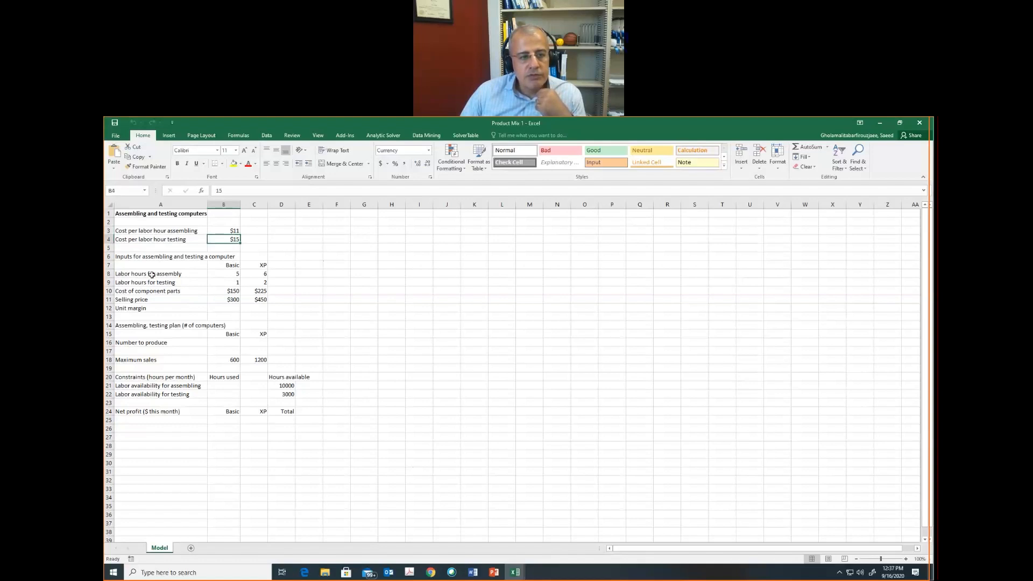
left_click(224, 267)
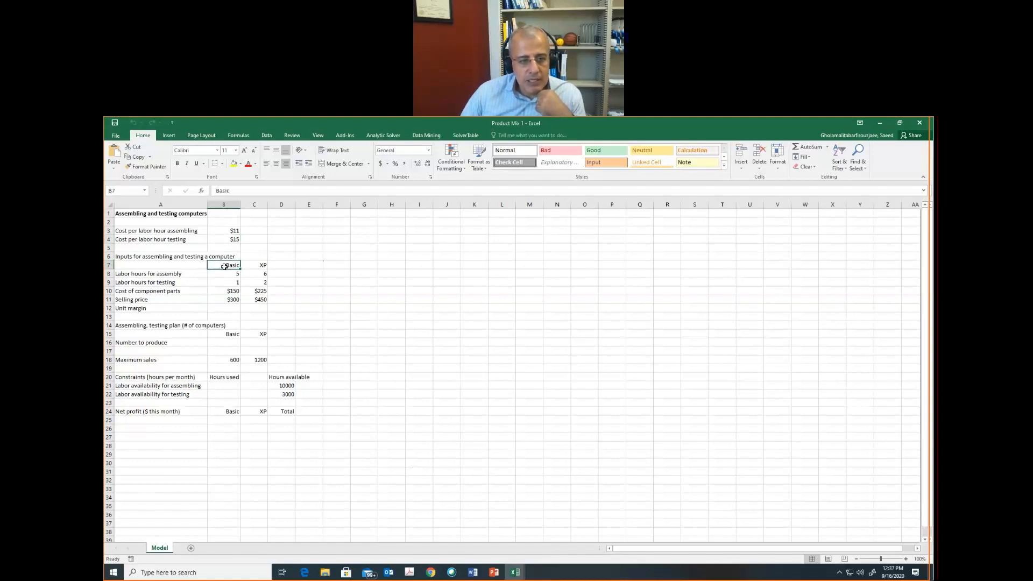
left_click(232, 274)
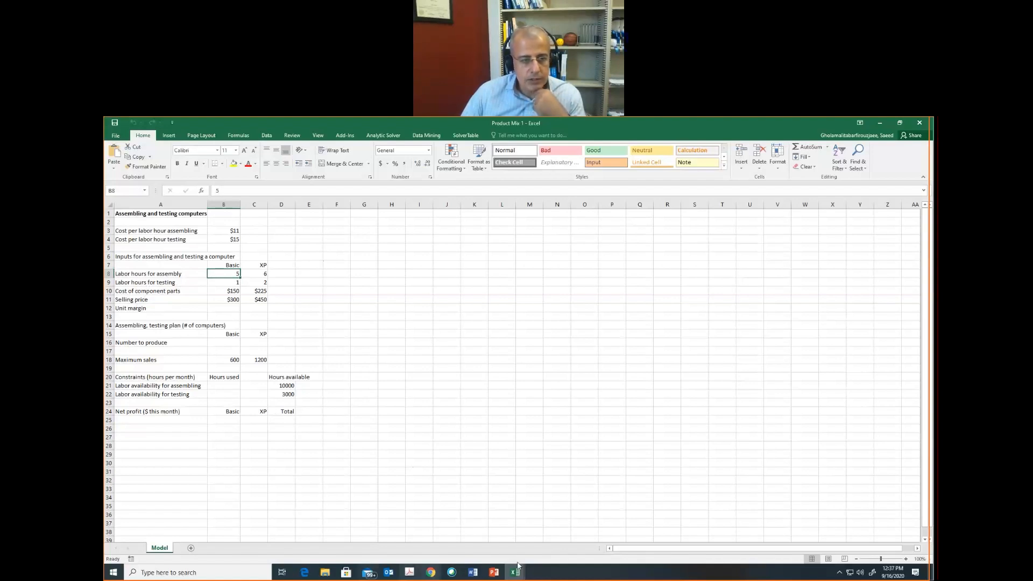
In the Word notes, add an "Objective function:" heading below the X2 labor line, followed by the lines "Profit margin" and "120x1+90X2".
left_click(472, 572)
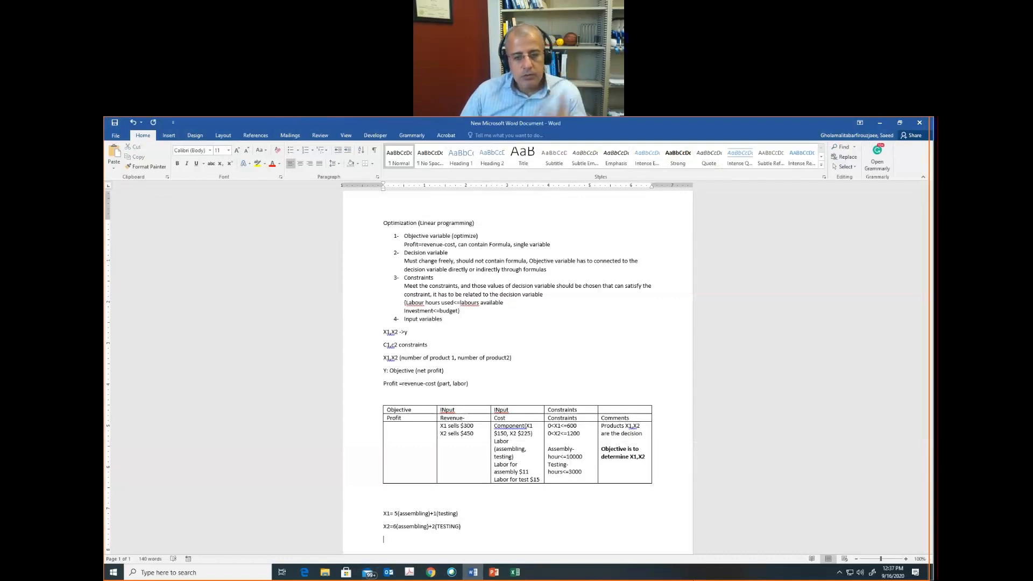
key("Return")
key("Return")
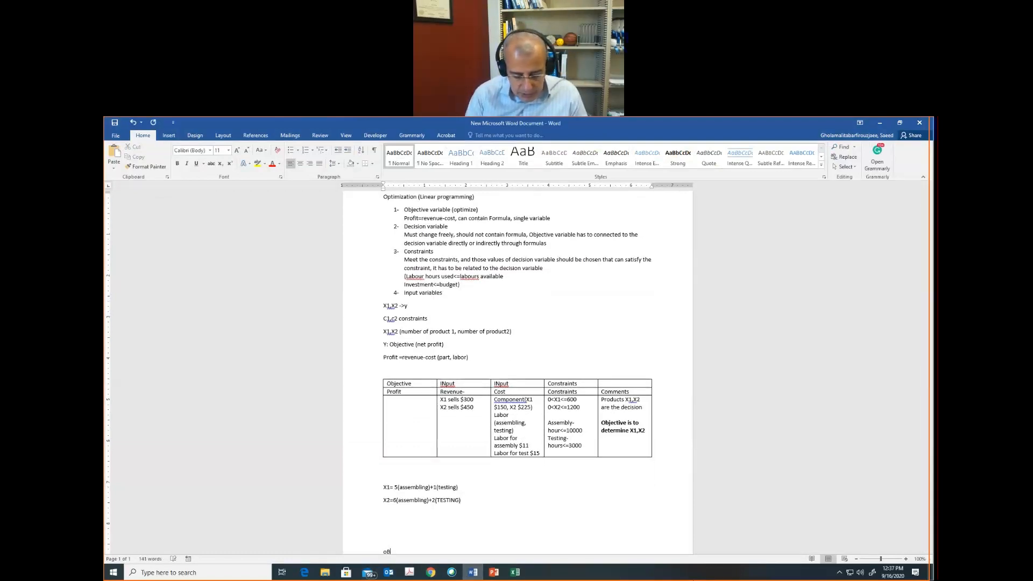
type("JECTIVE")
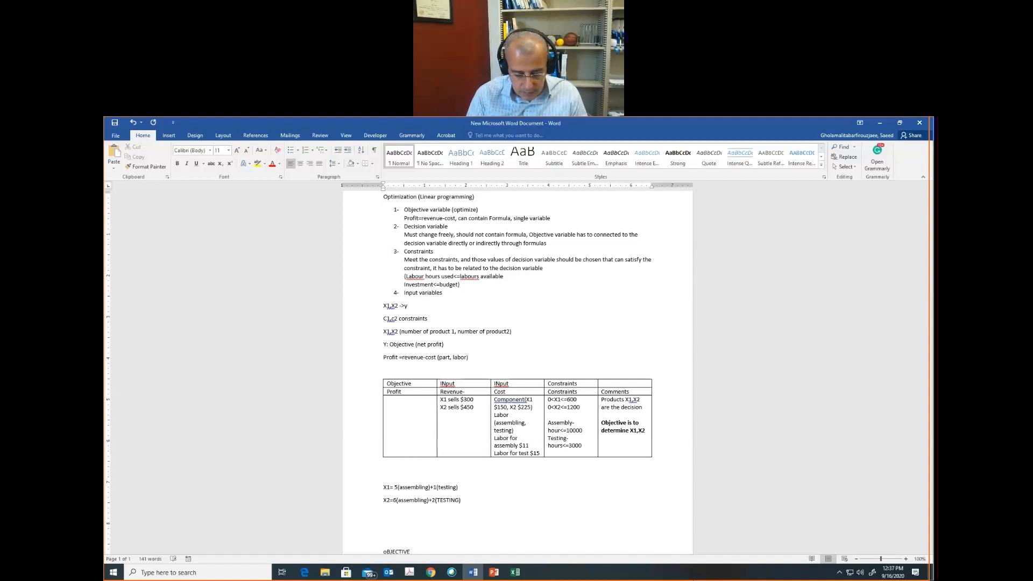
key("shift+Home")
type("Obje")
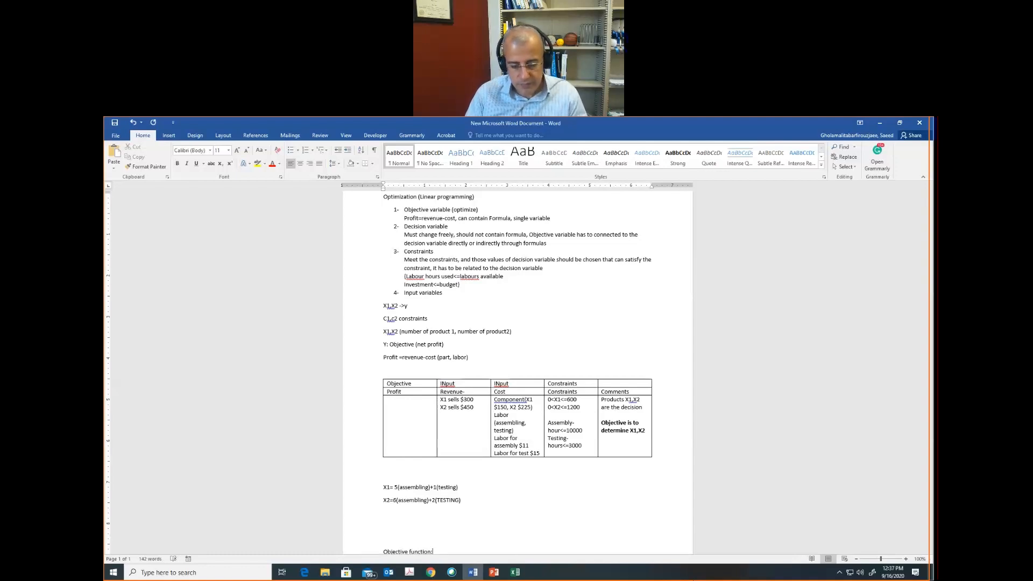
key("Return")
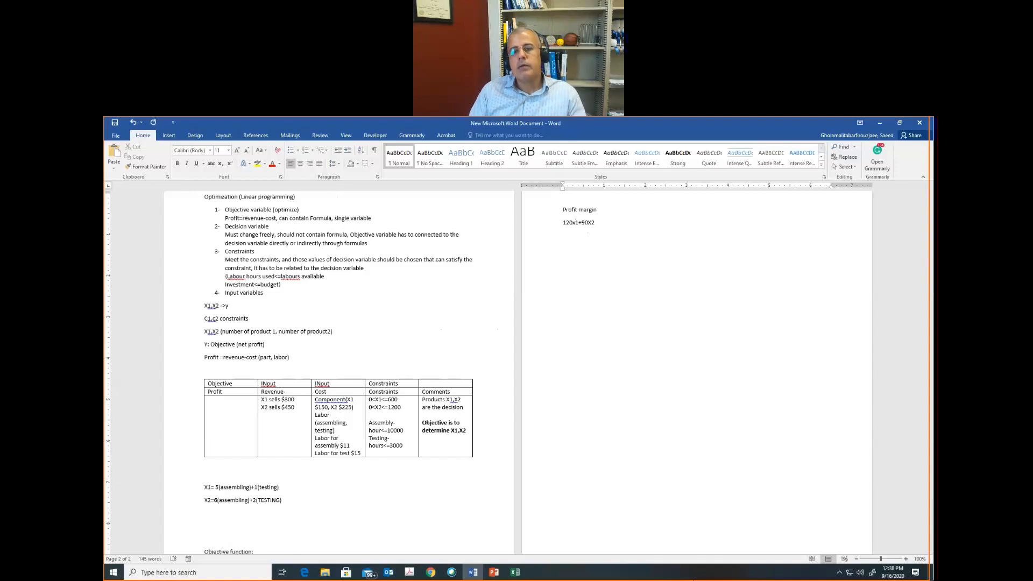
key("BackSpace")
key("BackSpace")
key("BackSpace")
key("BackSpace")
key("BackSpace")
key("BackSpace")
key("BackSpace")
key("BackSpace")
key("BackSpace")
key("BackSpace")
key("BackSpace")
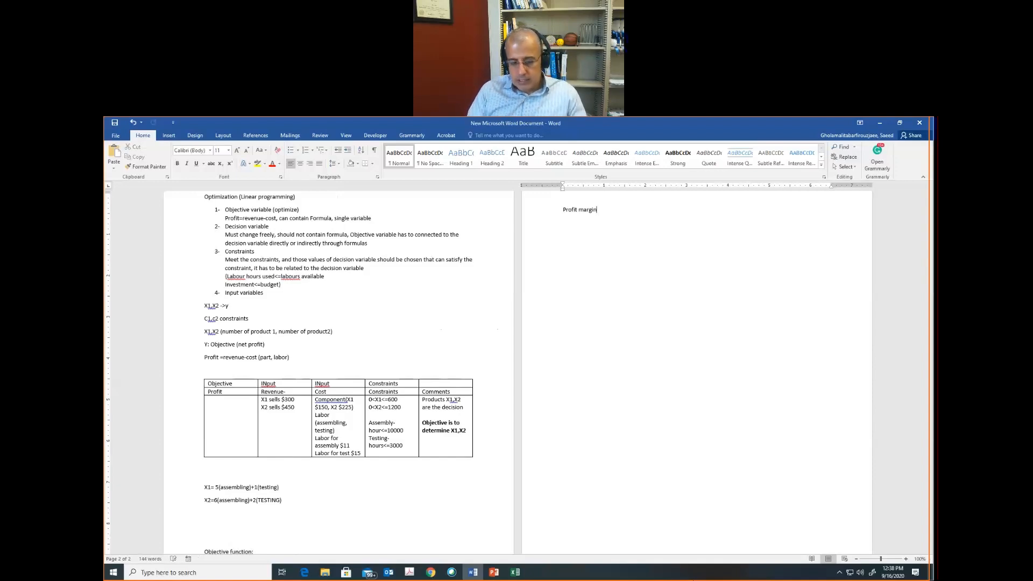
key("ctrl+z")
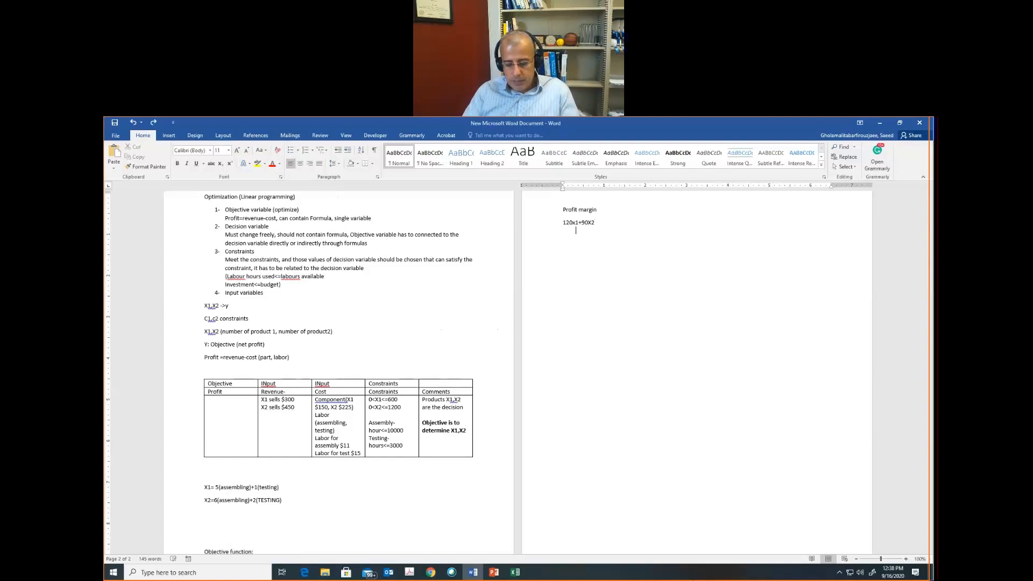
Compare the "Profit =revenue-cost (part, labor)" line in the Word notes with the Basic unit margin cell B12 in the Product Mix 1 workbook.
key("Return")
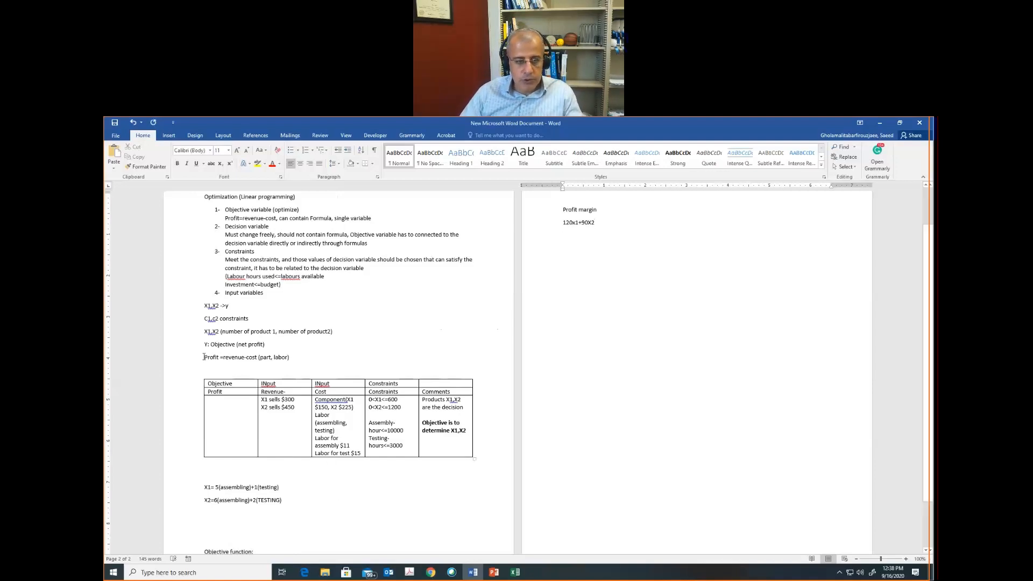
left_click_drag(203, 357, 302, 362)
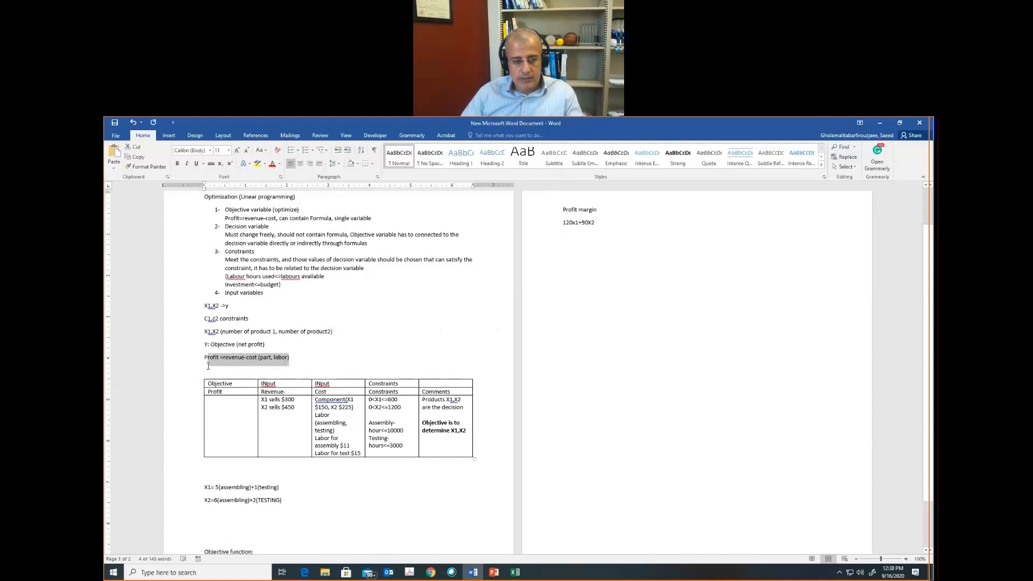
left_click(261, 359)
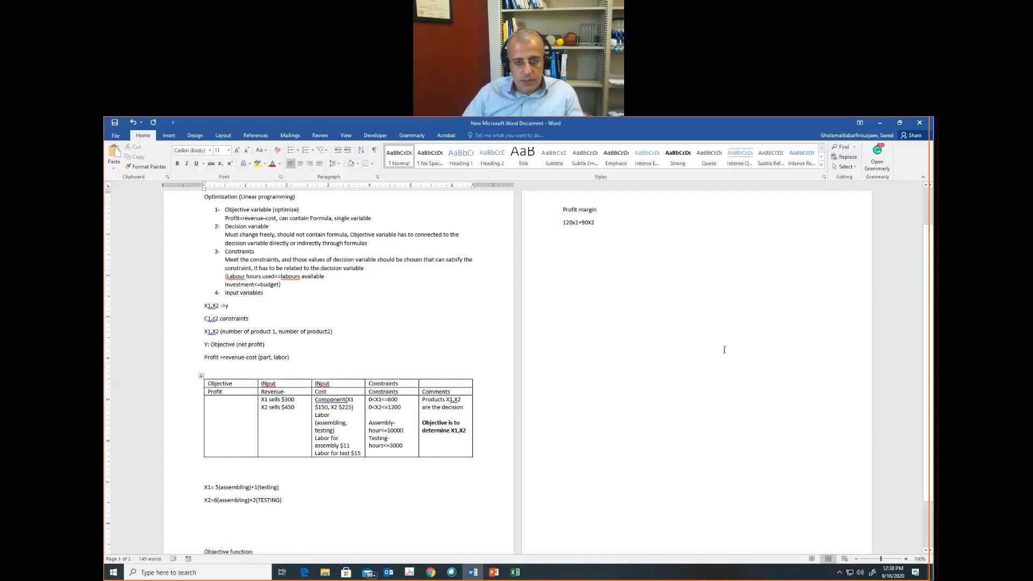
key("alt+Tab")
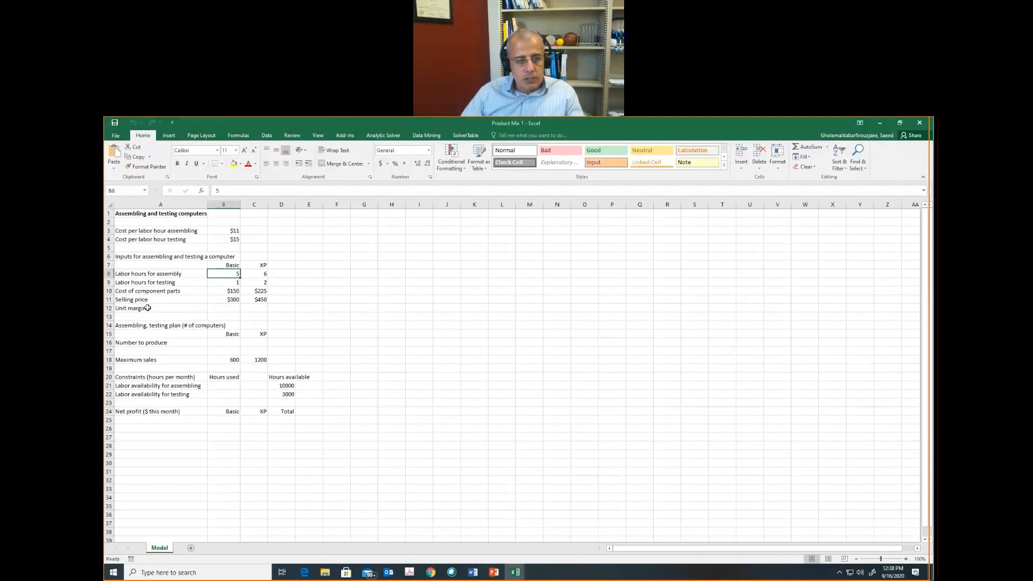
left_click(224, 307)
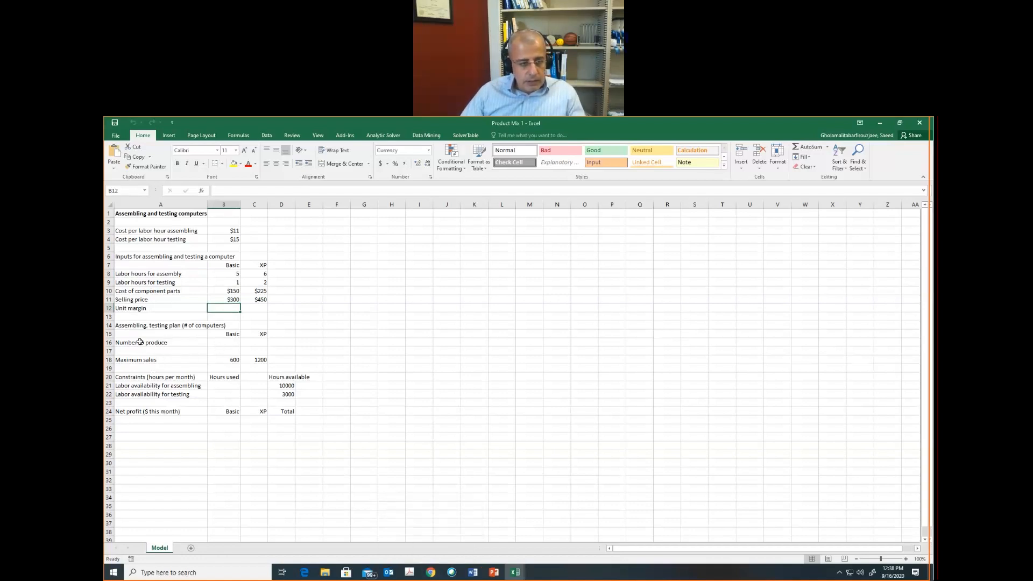
Fill the Number to produce row, cells A16:C16, with dark orange to mark the decision variables.
left_click_drag(132, 342, 254, 342)
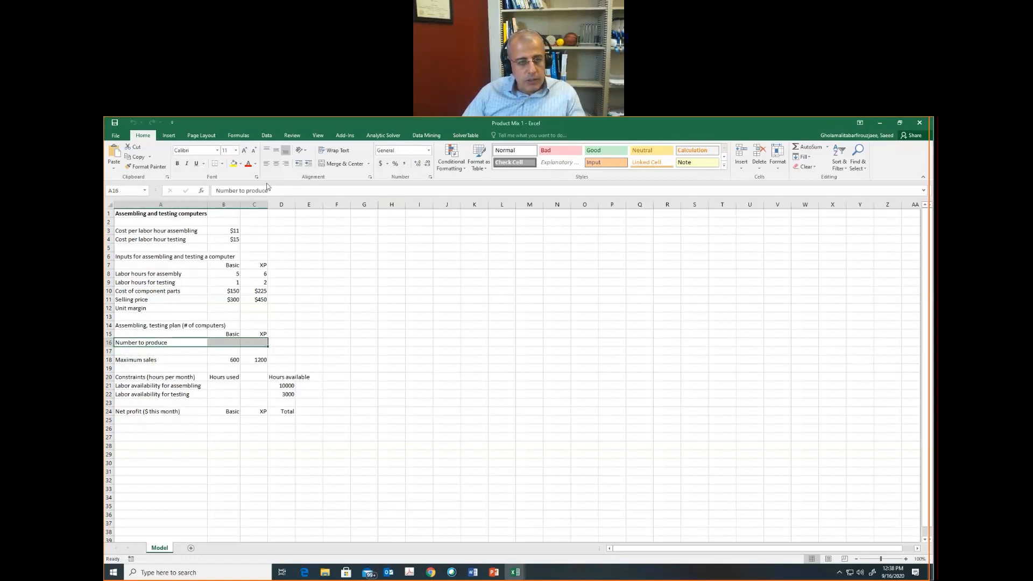
left_click(256, 163)
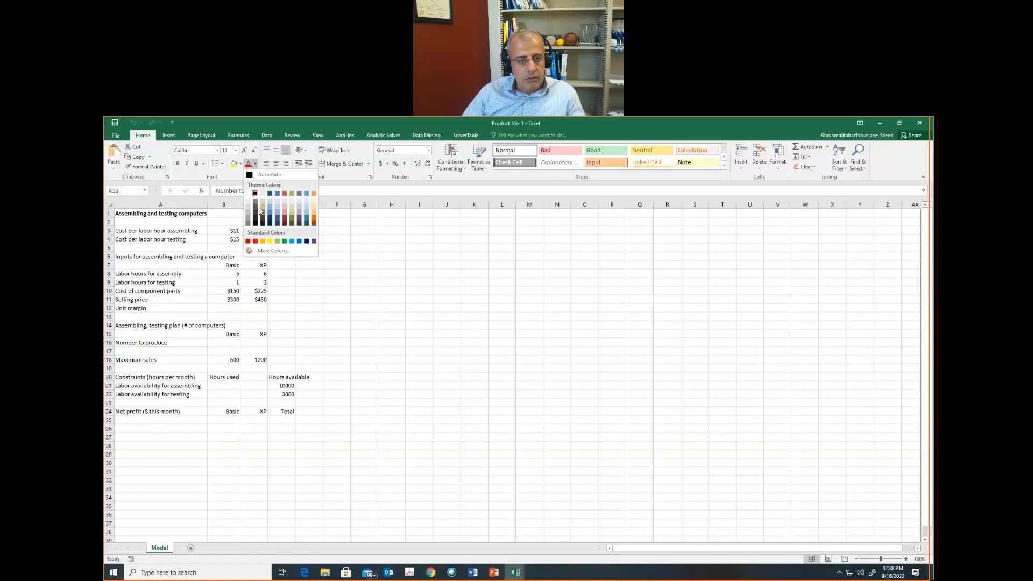
left_click(240, 164)
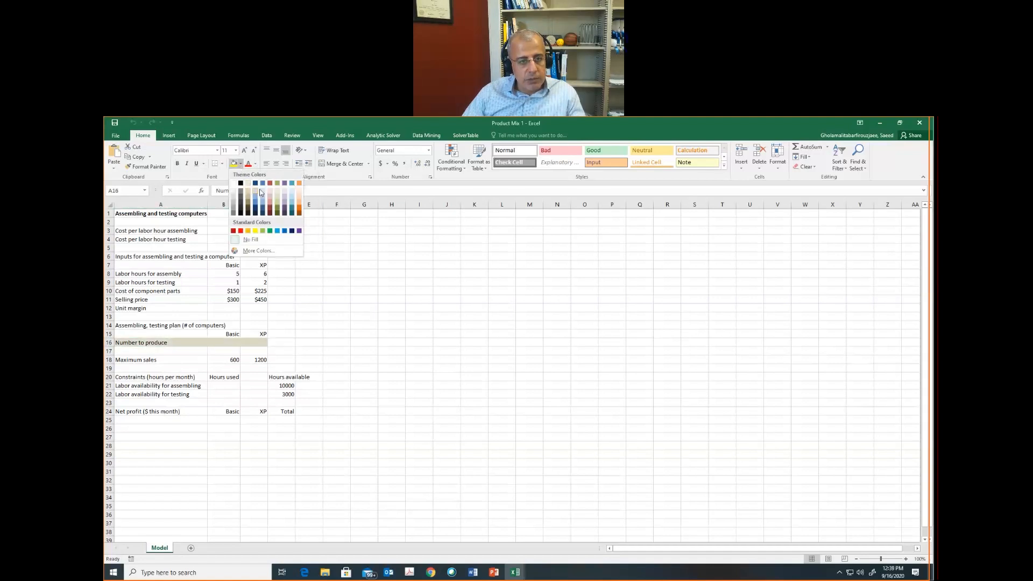
left_click(300, 210)
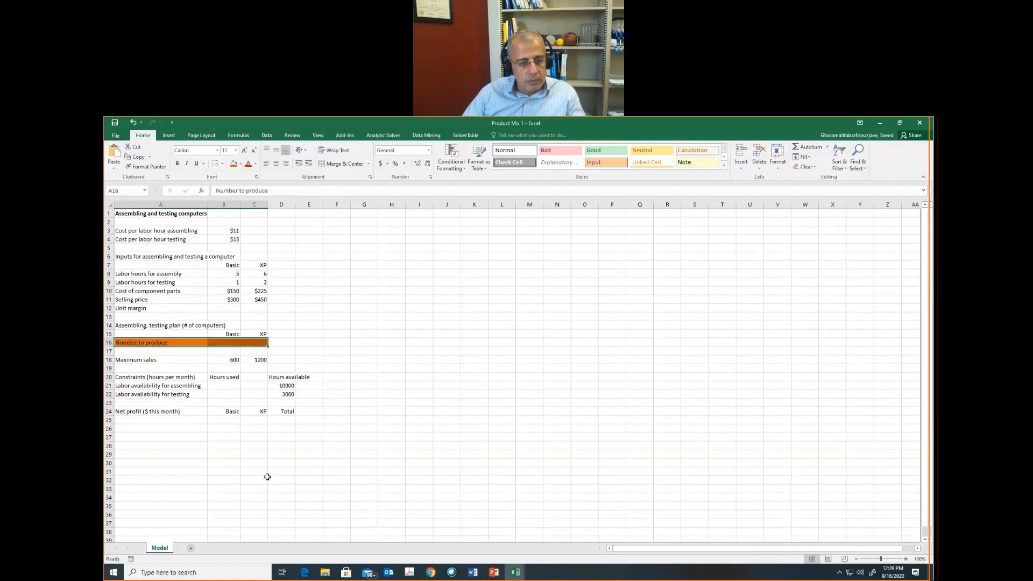
Fill the net profit Total cells D24:D25 with light blue to mark the objective.
left_click(281, 420)
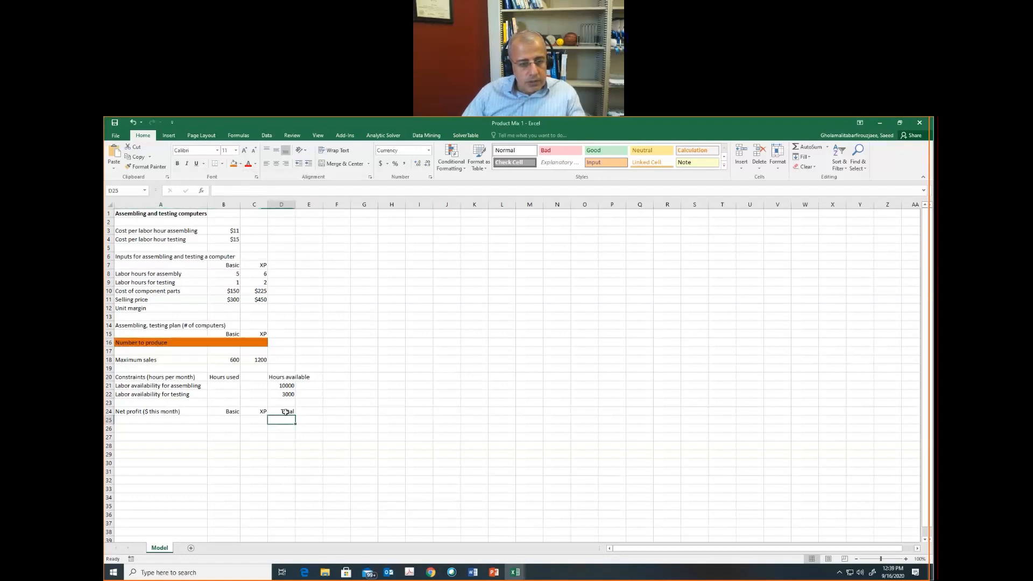
left_click_drag(285, 411, 286, 421)
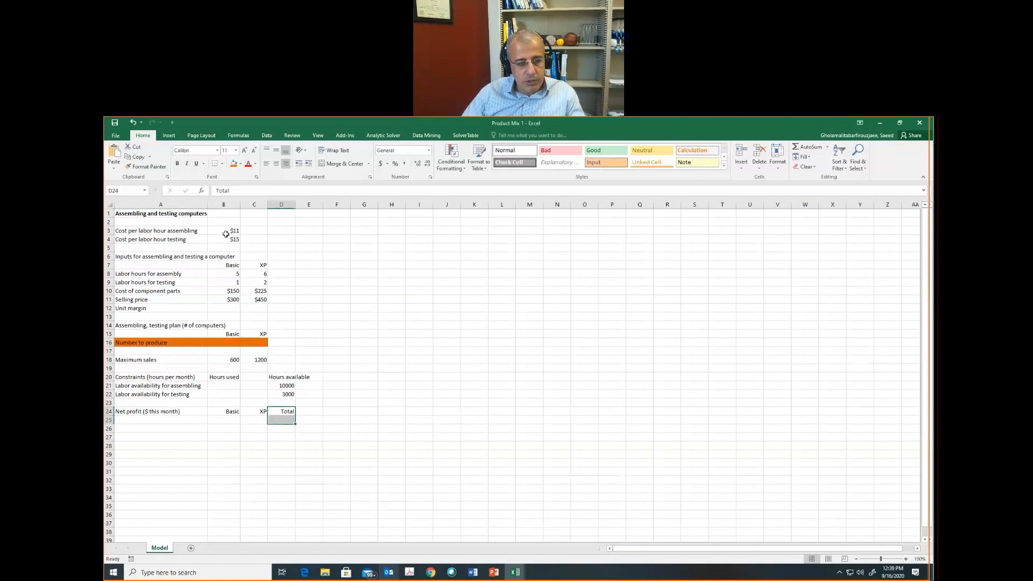
left_click(255, 164)
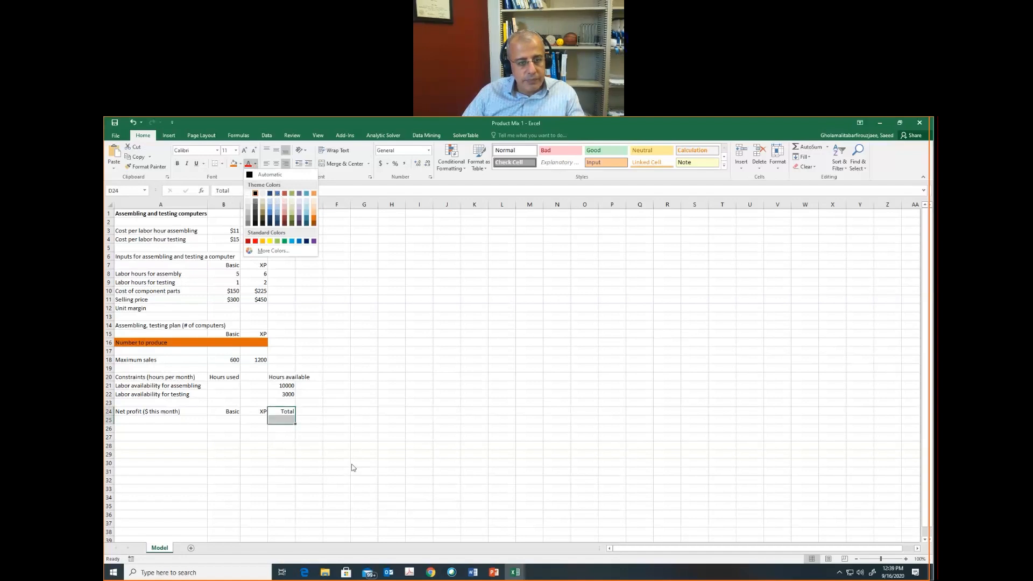
left_click(241, 164)
left_click(265, 207)
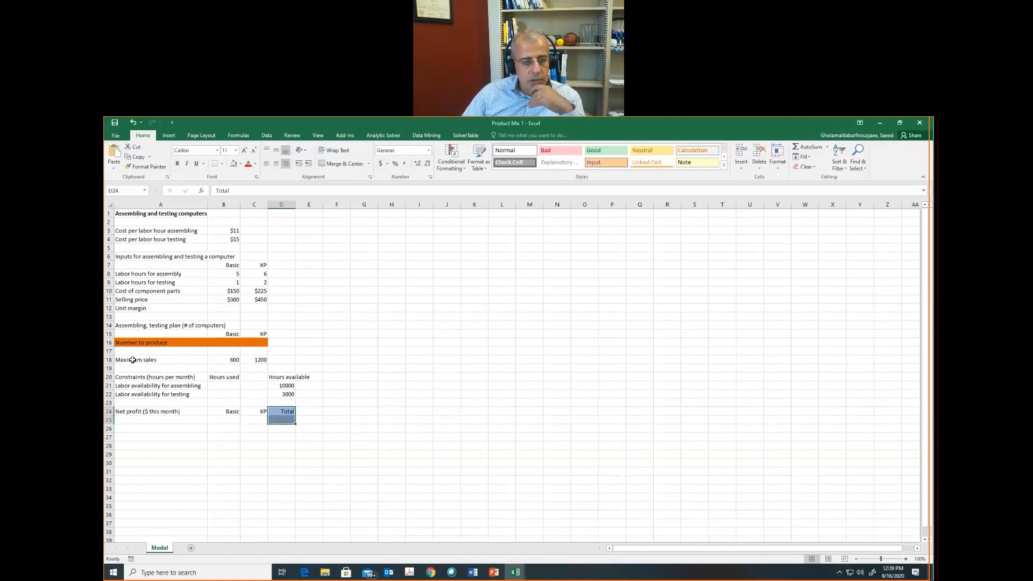
Enter "<=" in B17 and C17, between the Number to produce and Maximum sales rows.
left_click(223, 351)
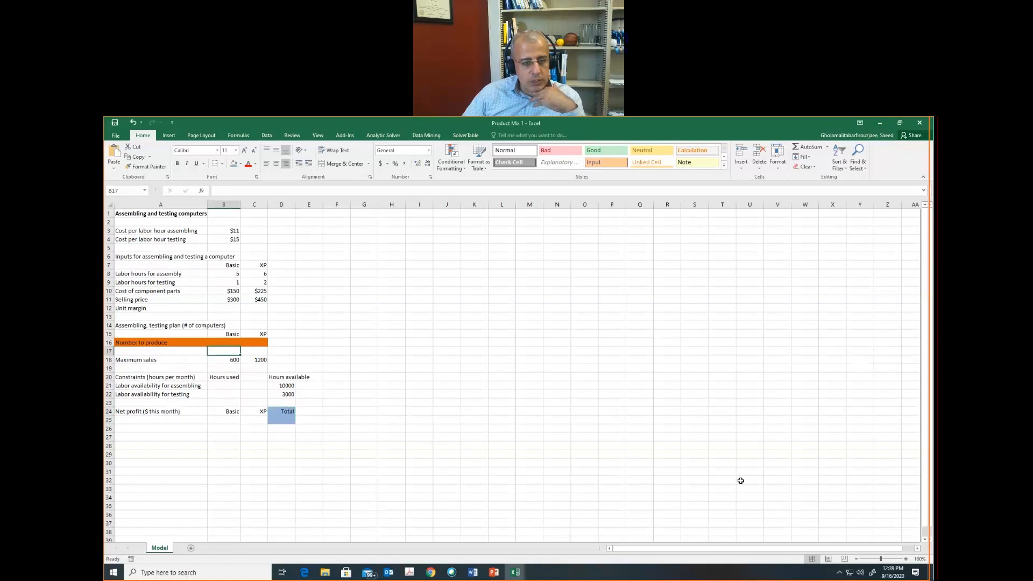
type("<")
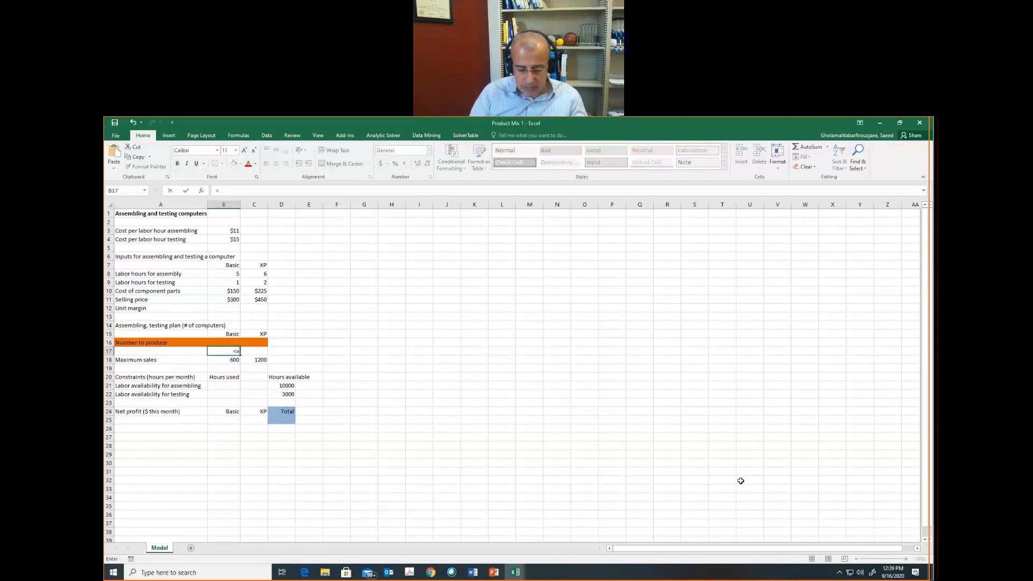
type("=")
key("Tab")
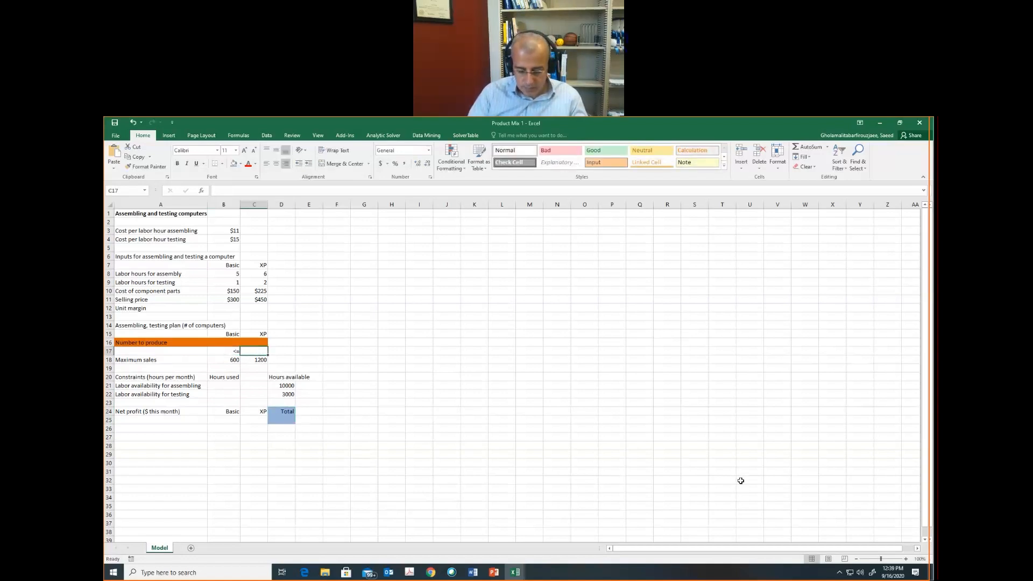
type("<")
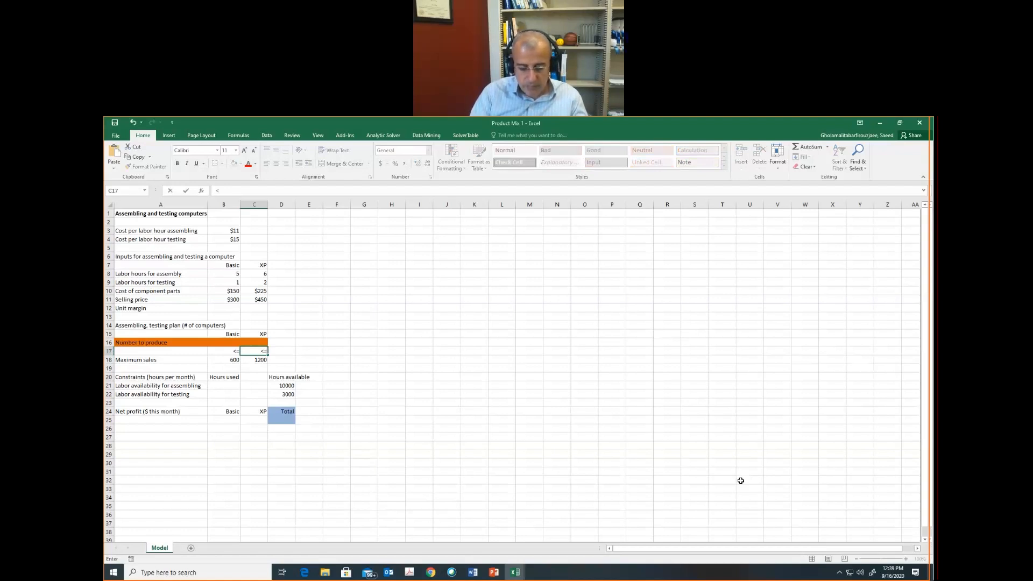
type("=")
key("Up")
key("Up")
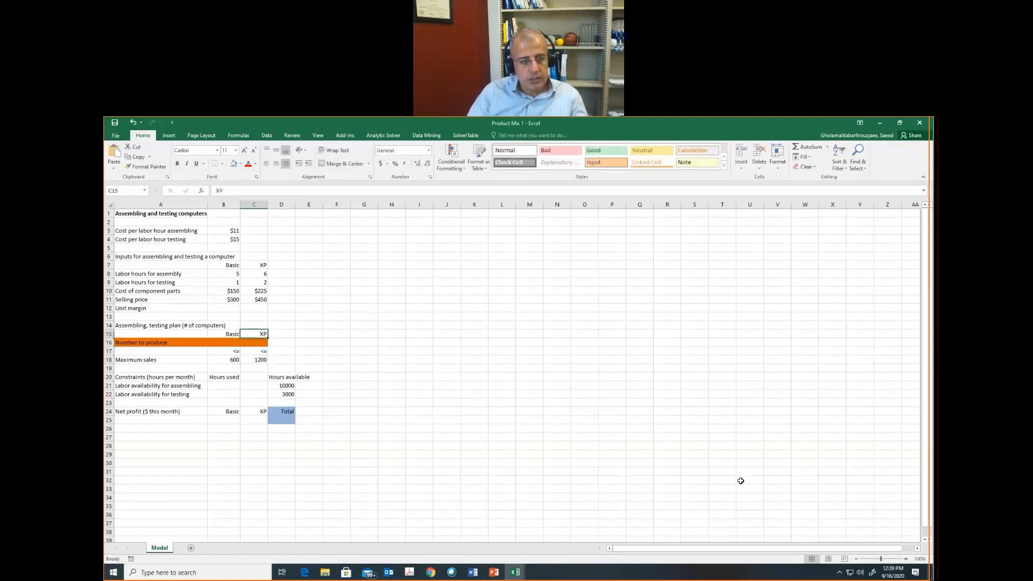
Enter "<=" in C21 and C22, between the Hours used and Hours available columns of the labor constraints.
key("Left")
key("ctrl+shift+Down")
key("ctrl+shift+Down")
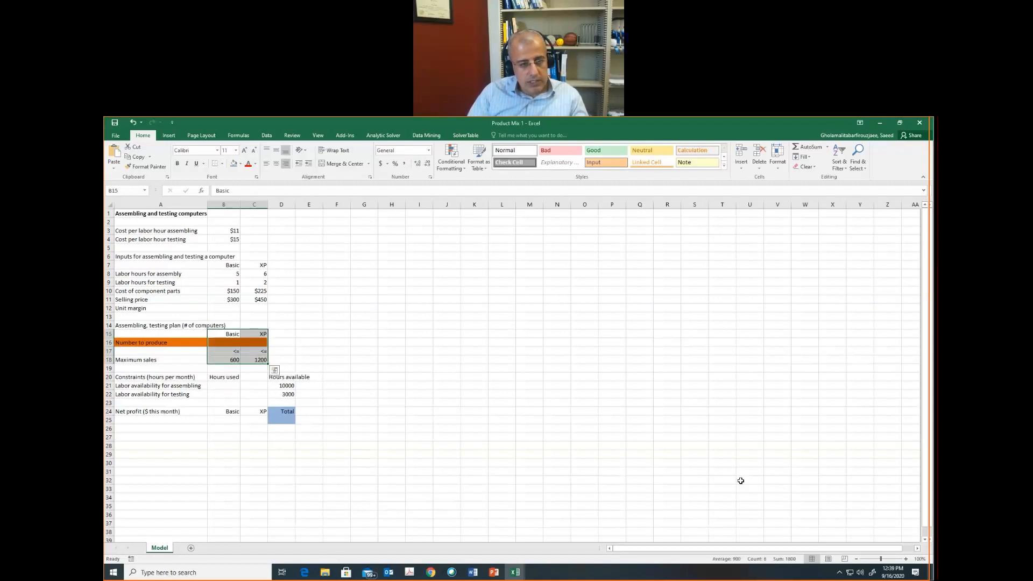
key("Down")
key("Down")
key("Down")
key("Down")
key("Down")
key("Down")
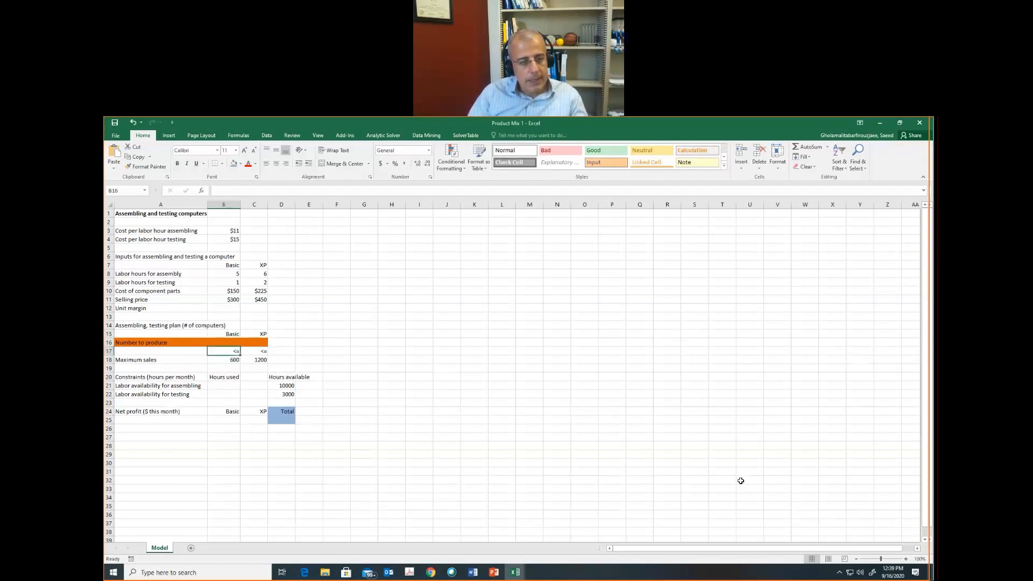
key("Right")
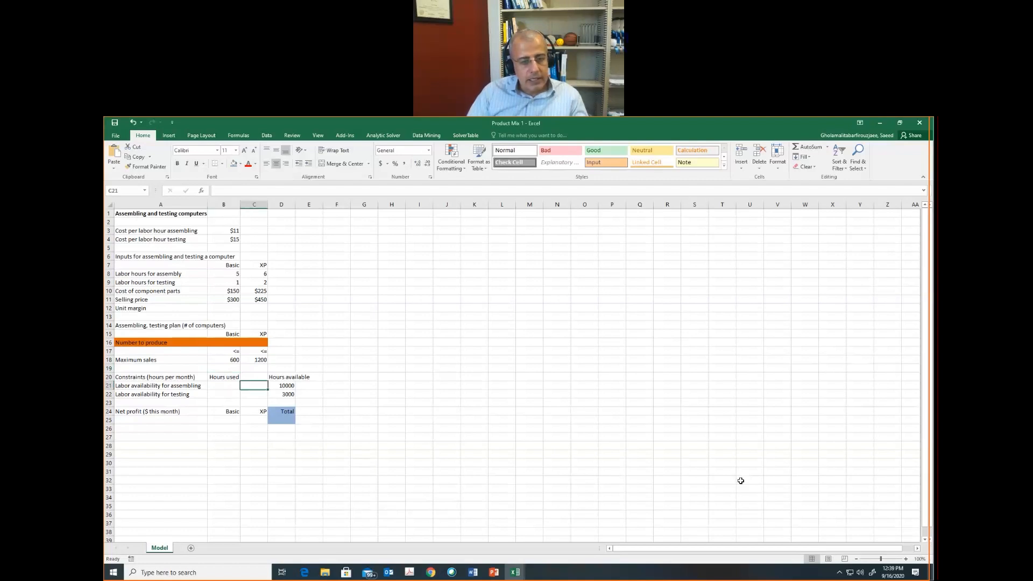
type("<")
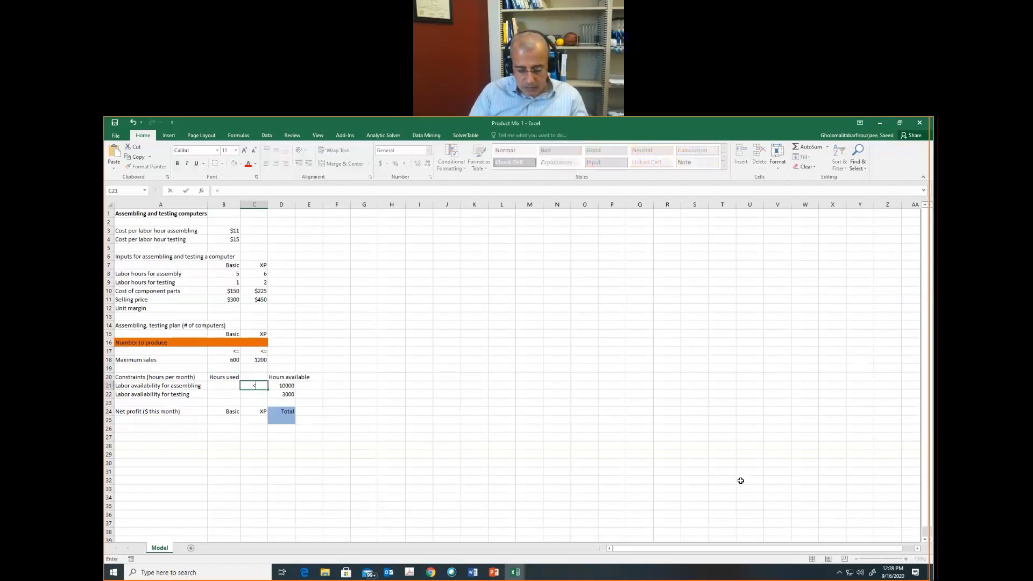
type("=")
key("Return")
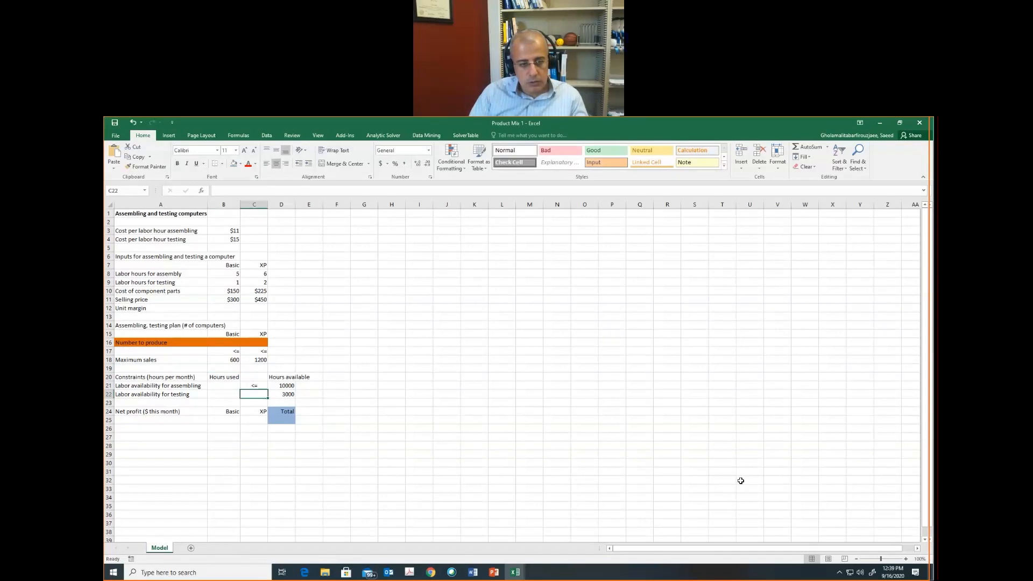
type("<=")
key("Return")
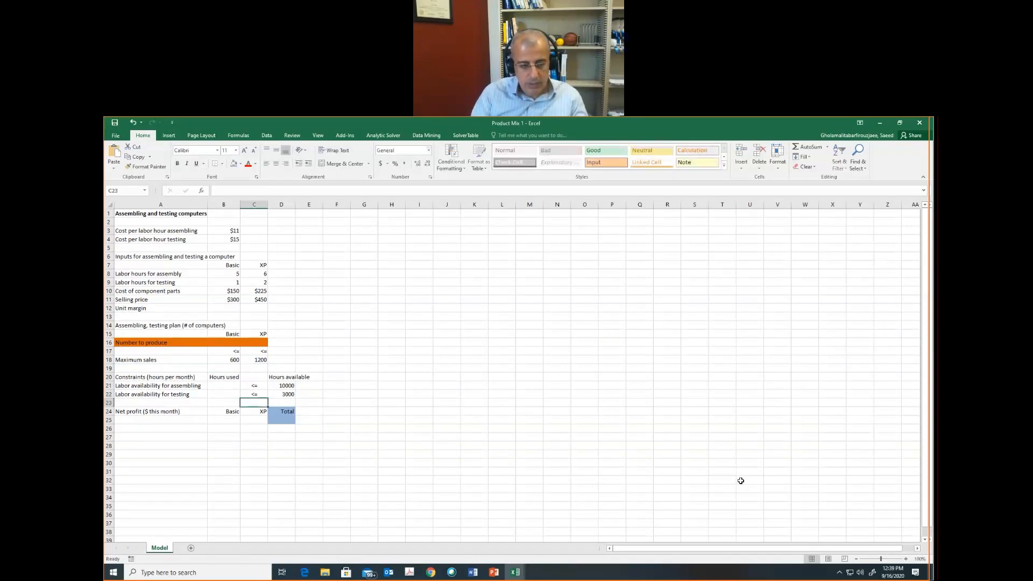
Compare the X1 and X2 limits in the Word notes' Constraints column with the workbook's production plan and labor hours constraints.
key("alt+Tab")
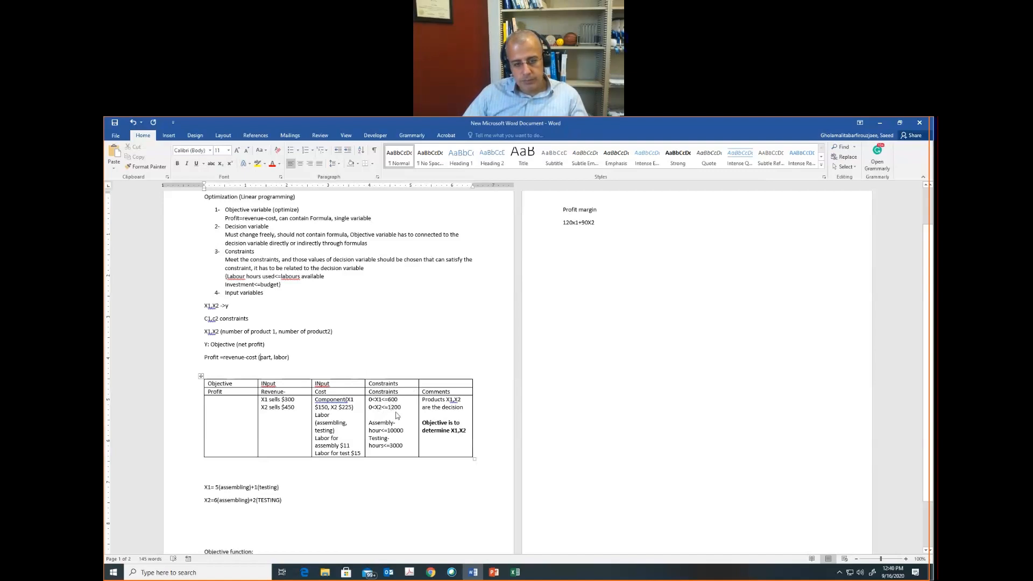
key("alt+Tab")
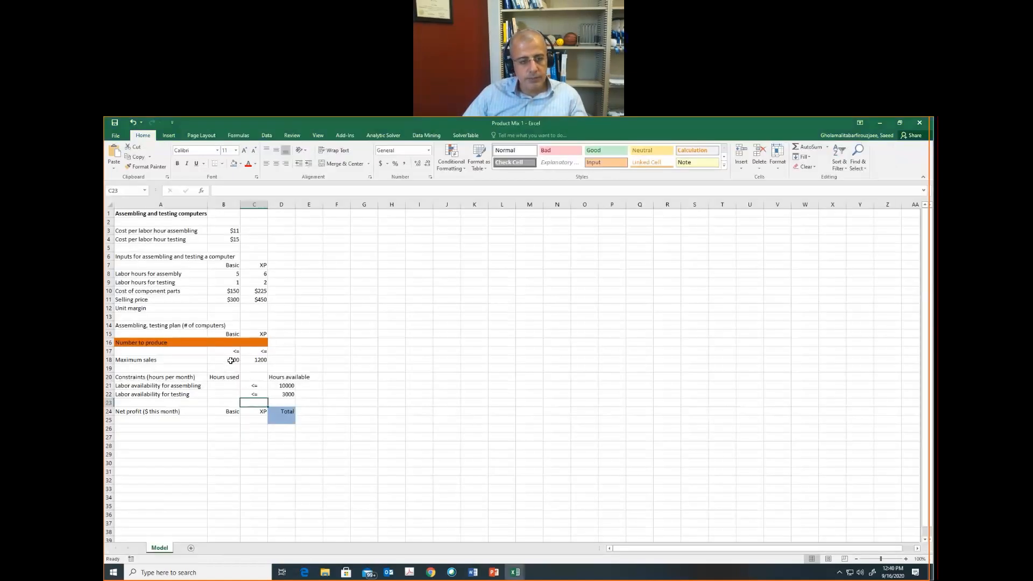
left_click(223, 334)
left_click_drag(223, 342, 225, 359)
left_click(471, 571)
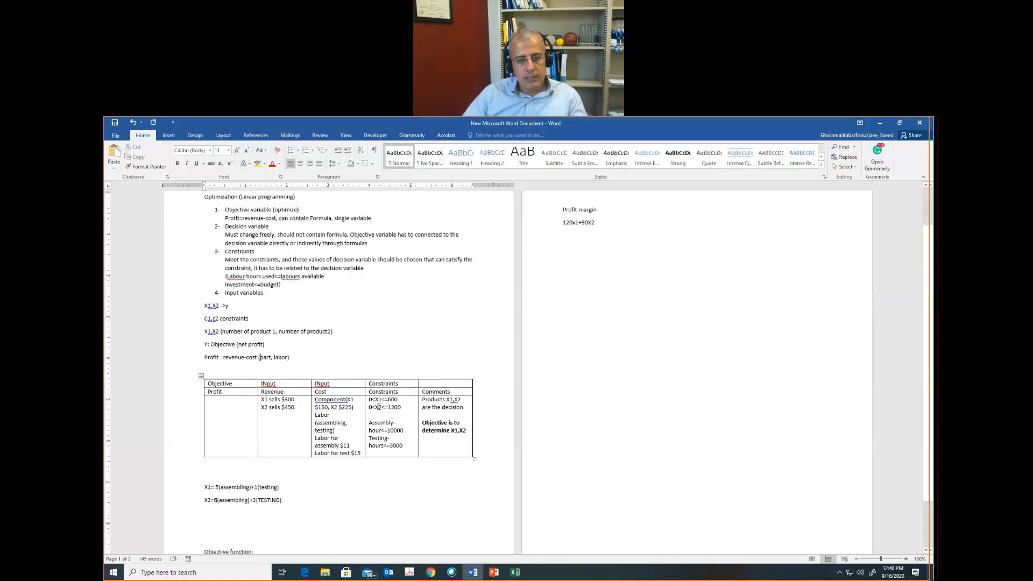
left_click_drag(369, 408, 403, 407)
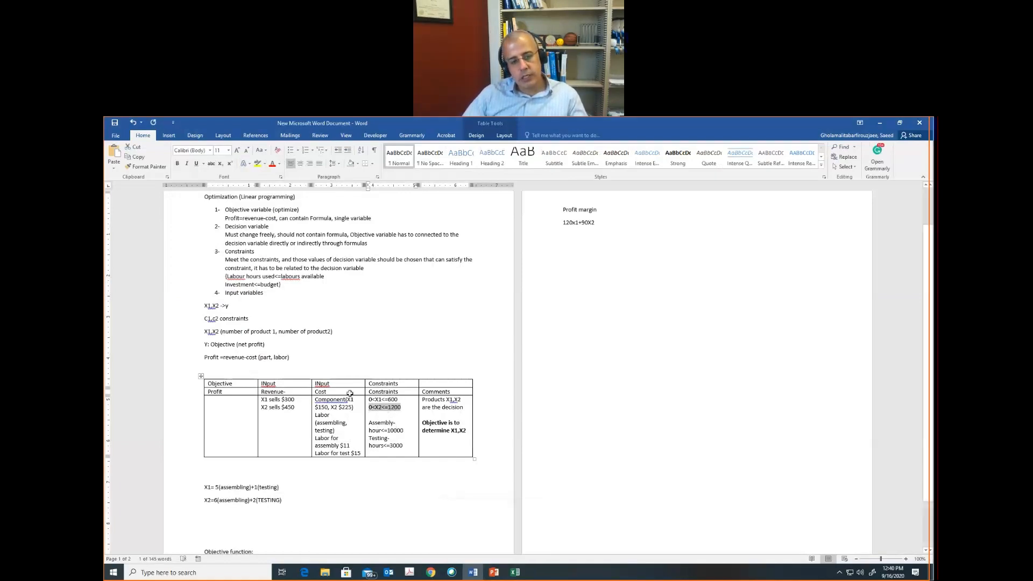
key("alt+Tab")
left_click_drag(254, 334, 257, 363)
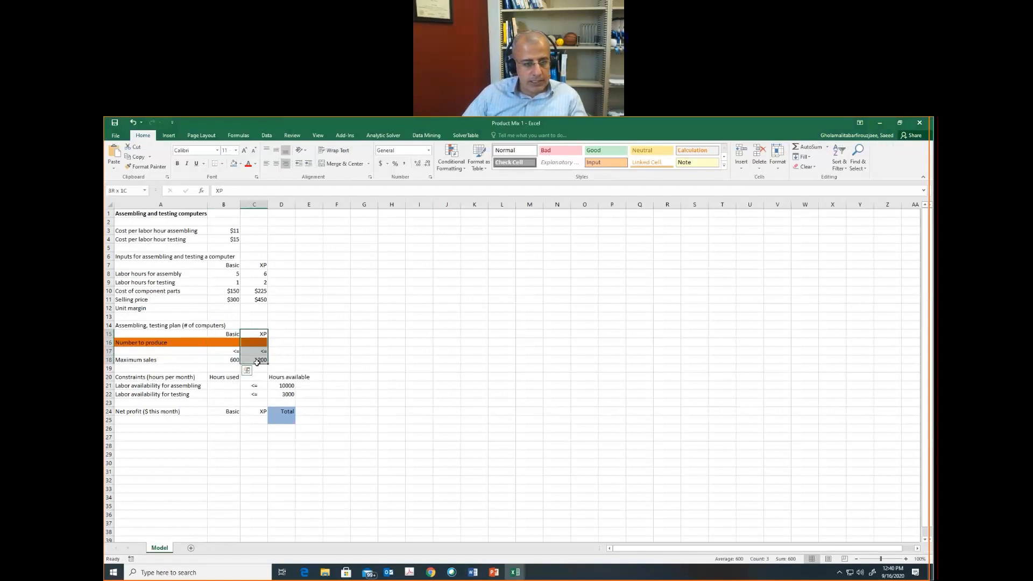
left_click(331, 410)
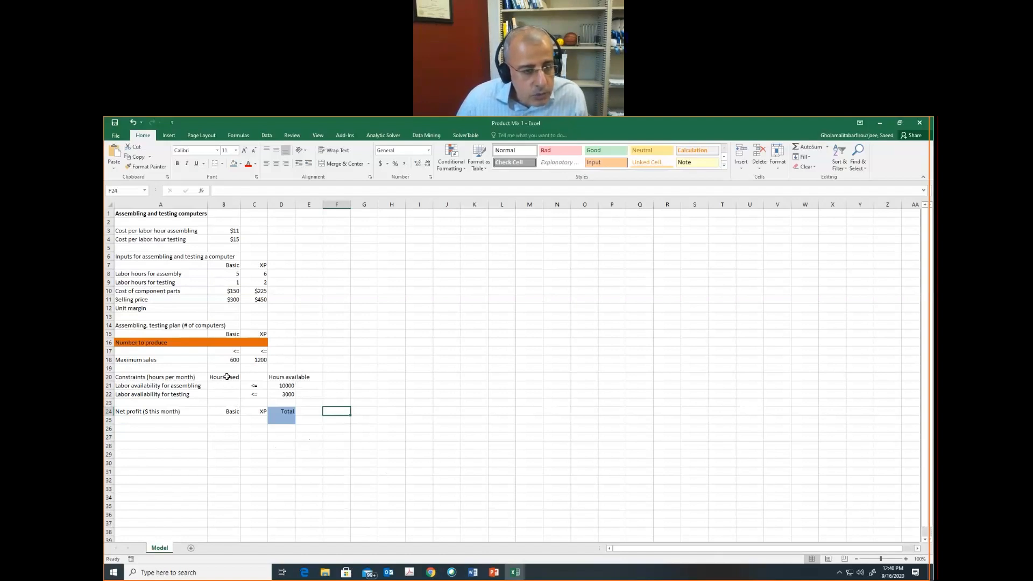
left_click_drag(224, 376, 286, 393)
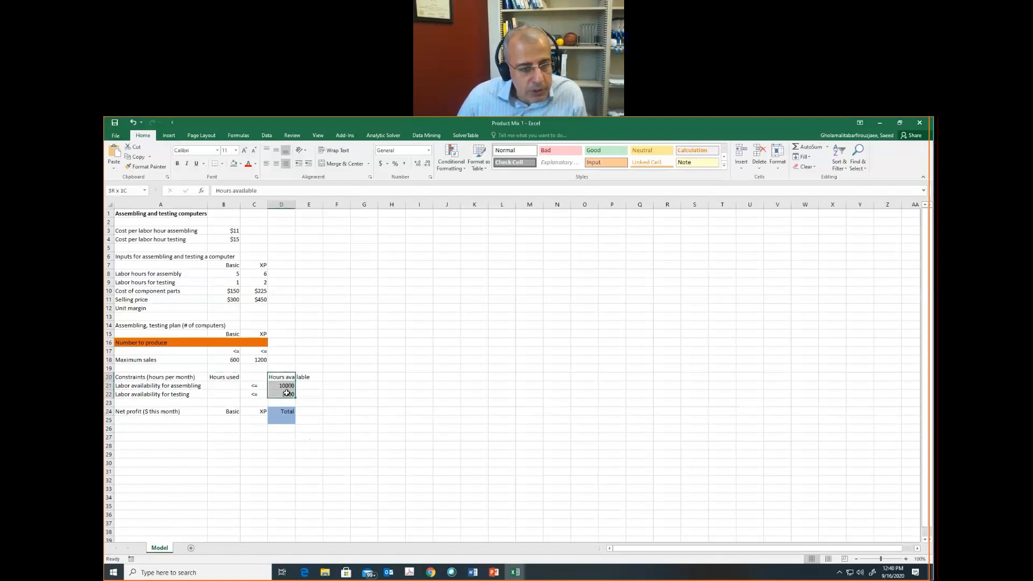
mouse_move(473, 572)
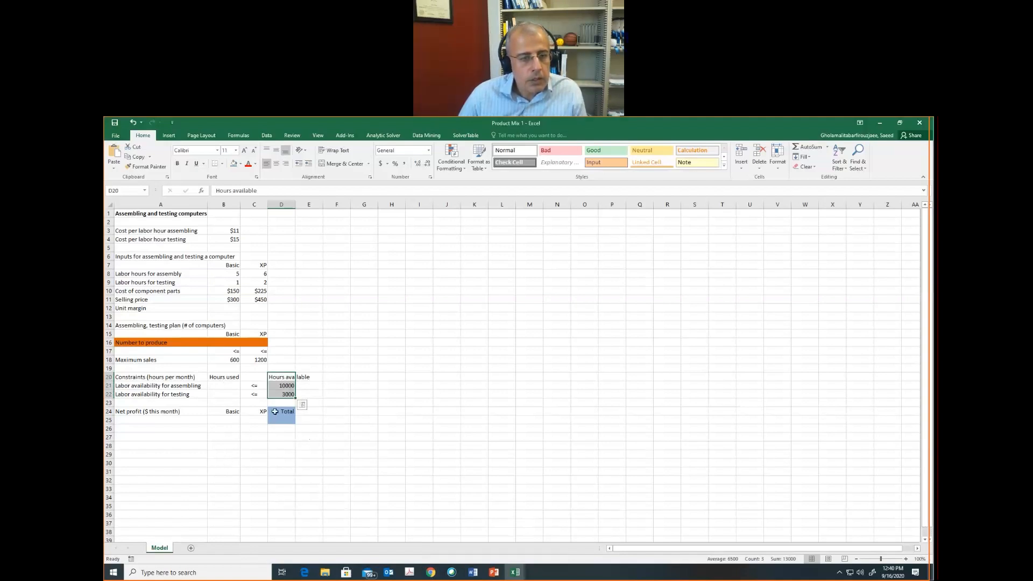
left_click(217, 430)
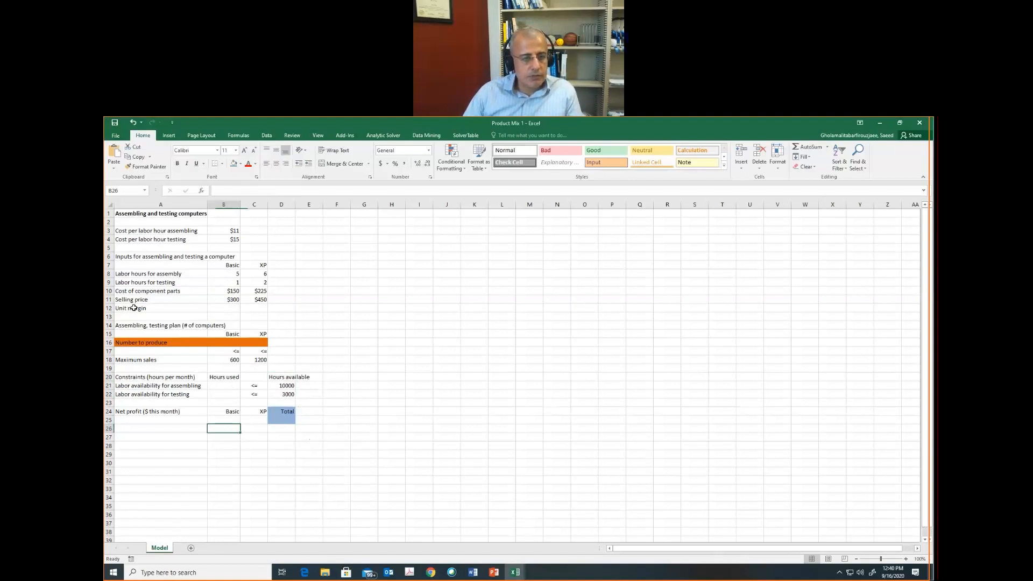
Write the Basic unit margin formula =b11-b10*b3-b9*b4-b10 in B12, following the "Profit =revenue-cost (part, labor)" line in the Word notes.
left_click(228, 309)
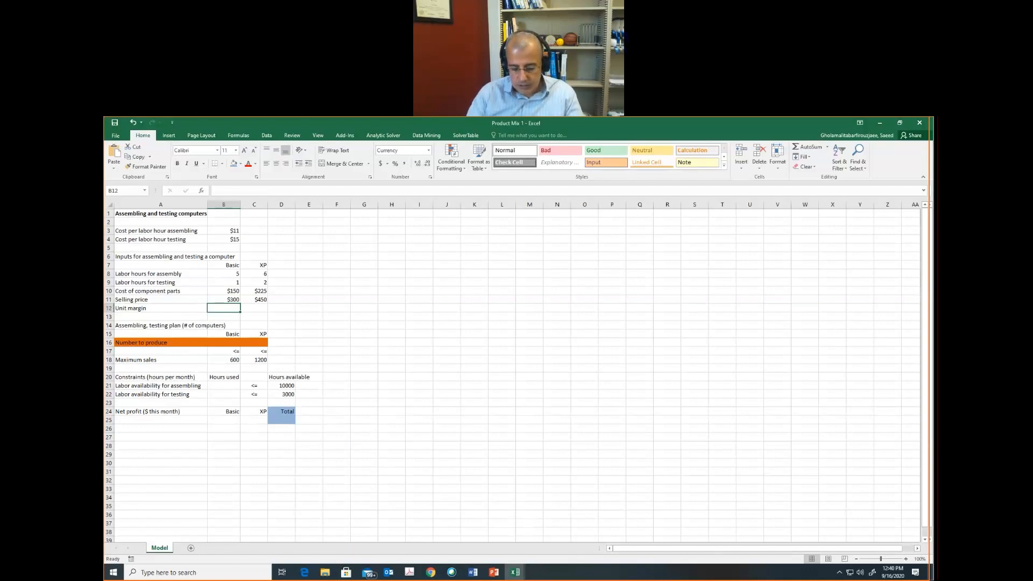
key("alt+Tab")
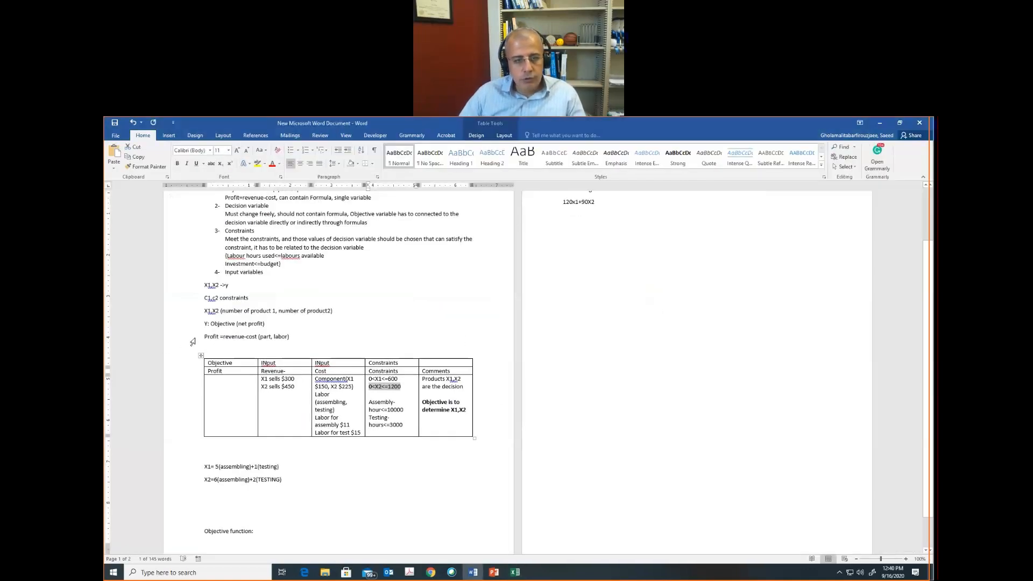
left_click_drag(205, 336, 288, 337)
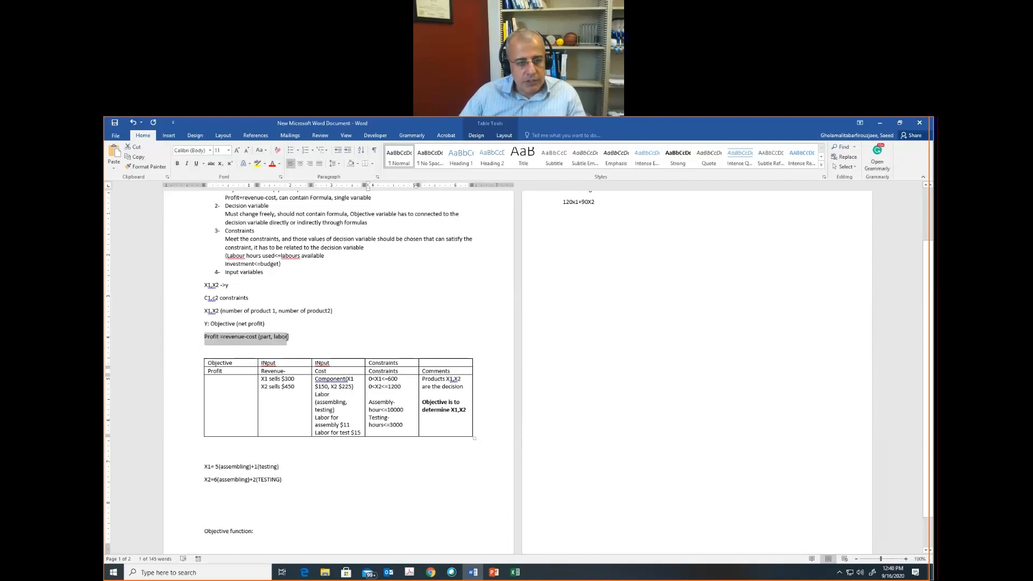
key("alt+Tab")
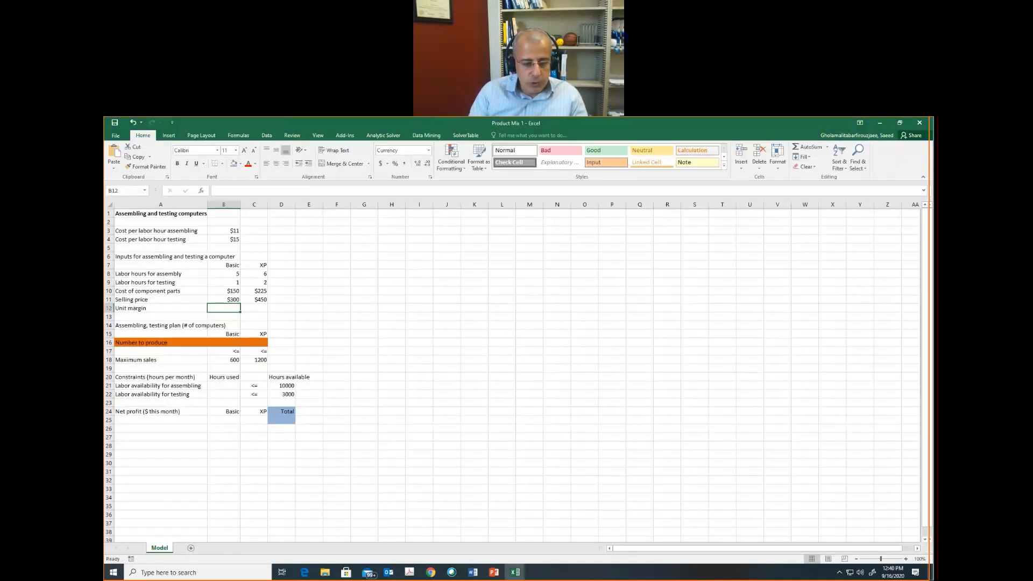
type("=")
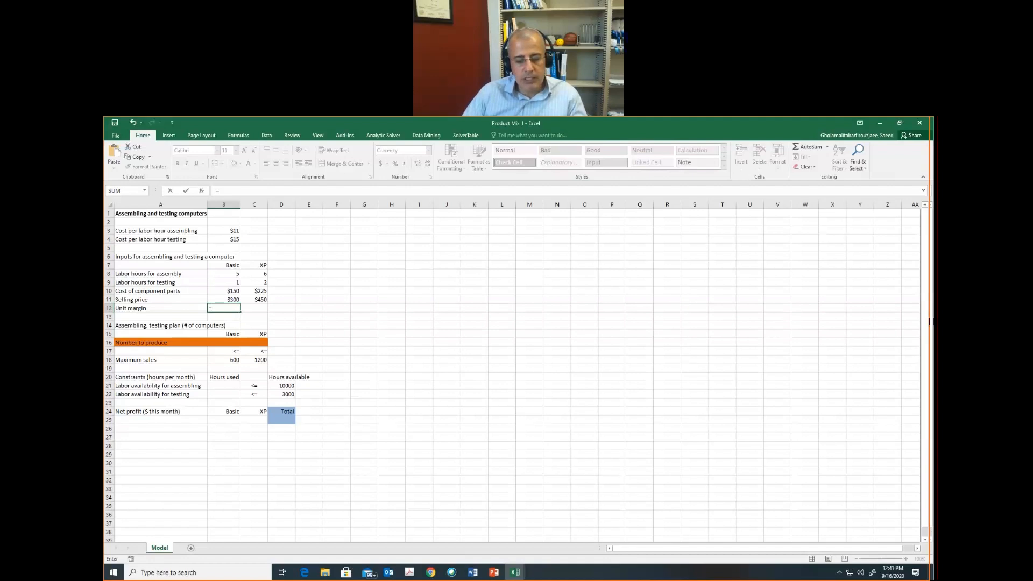
type("b11-")
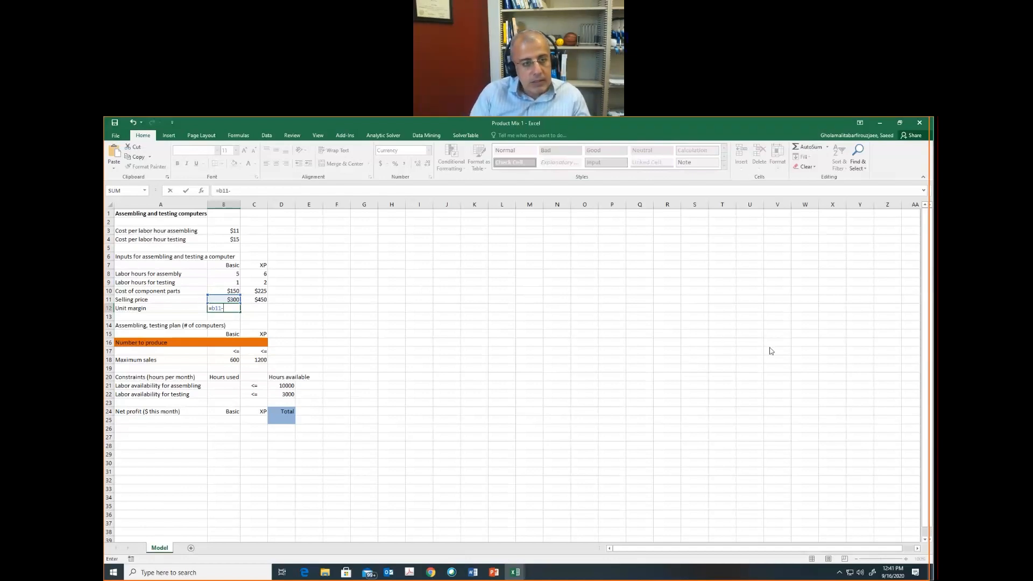
type("b10")
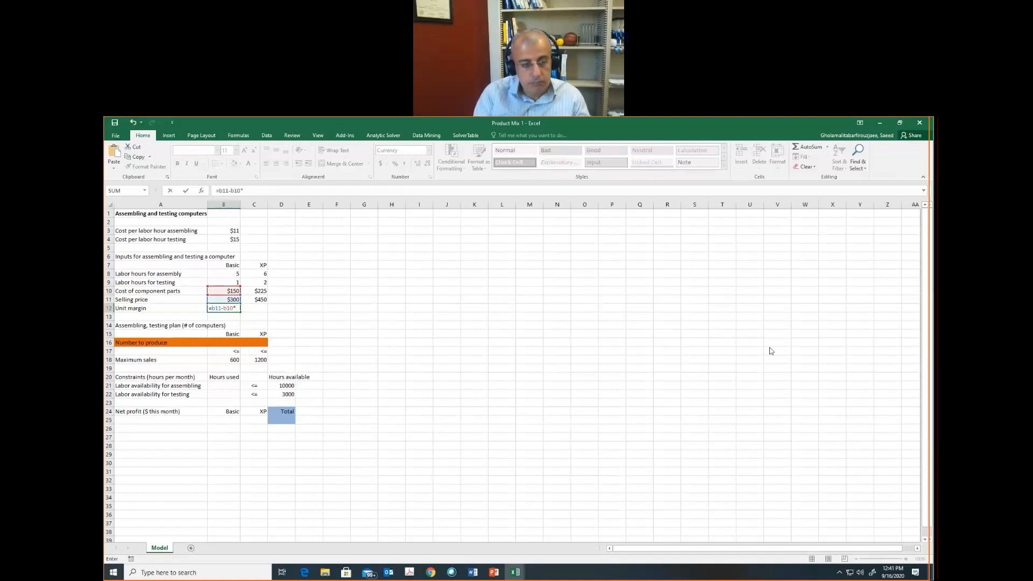
type("*b3-")
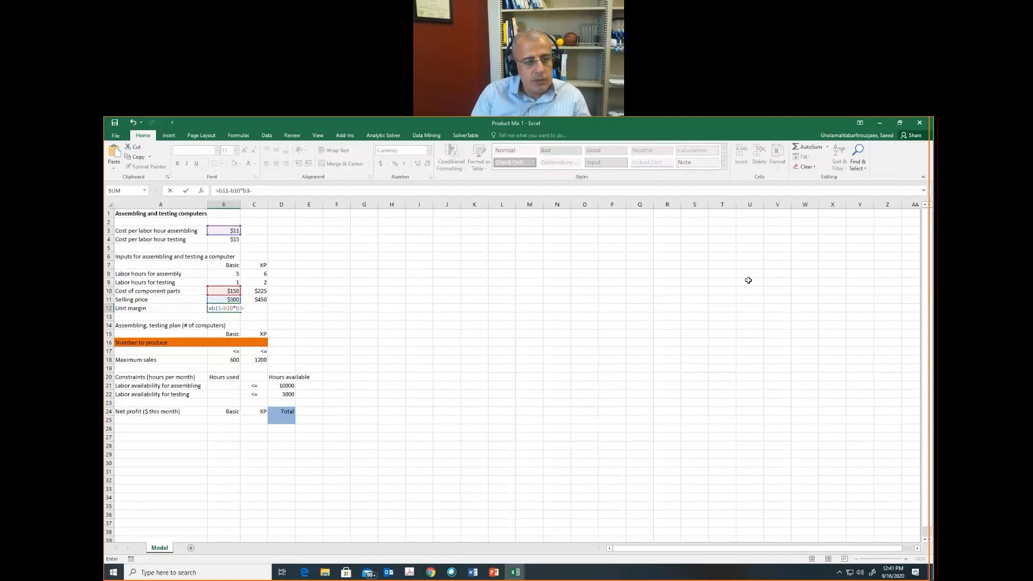
type("b")
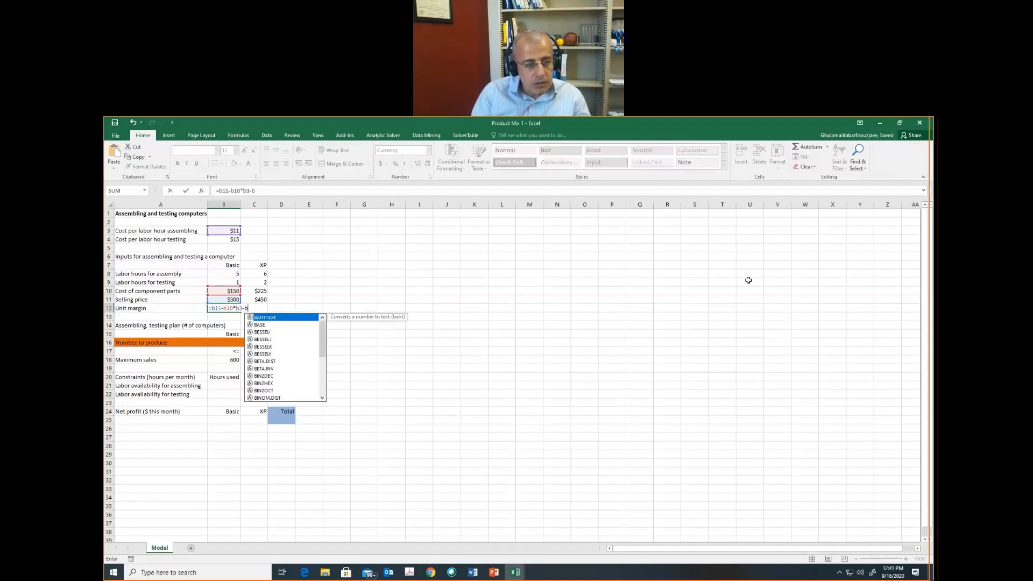
type("9*")
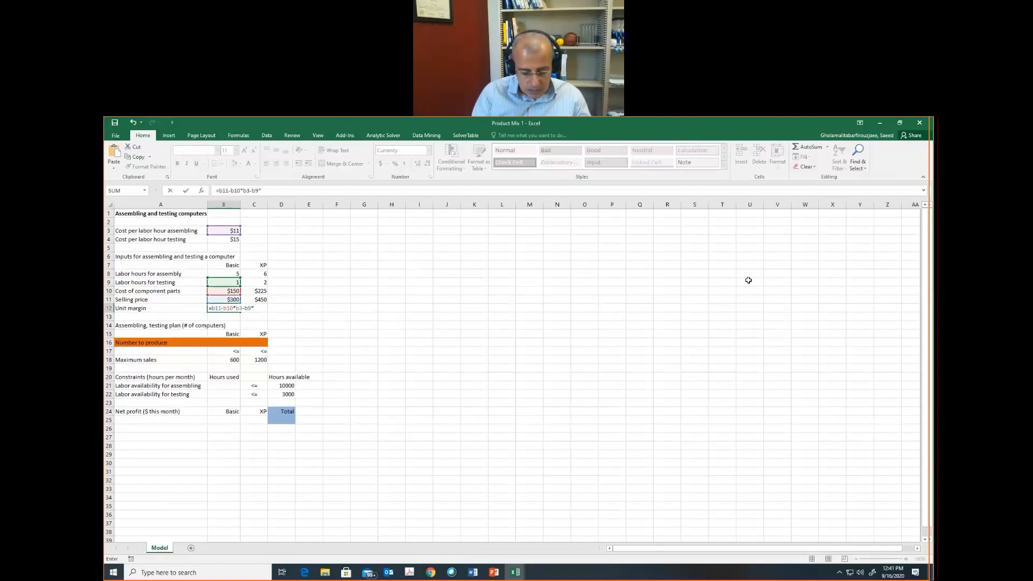
type("b4")
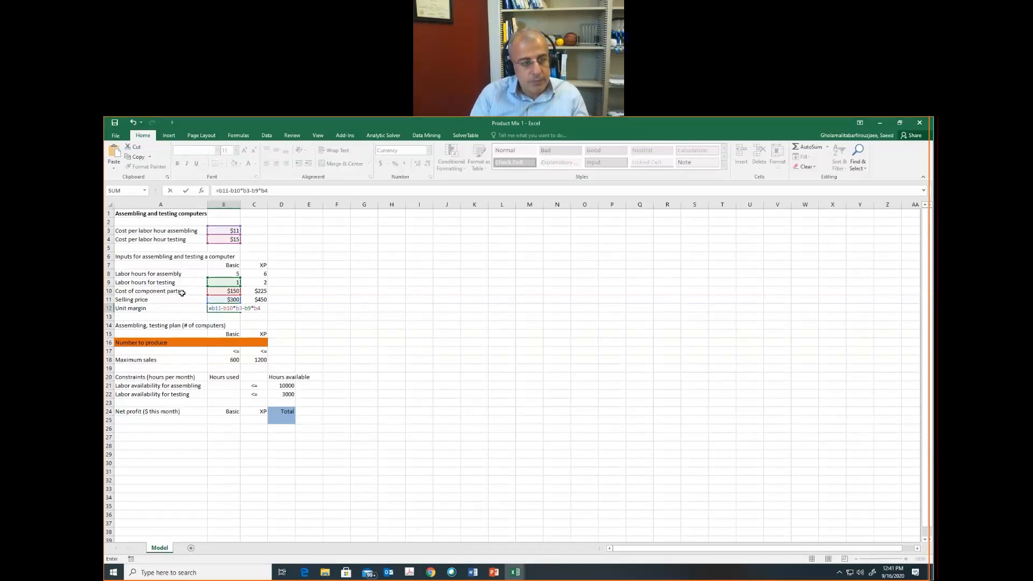
type("-b10")
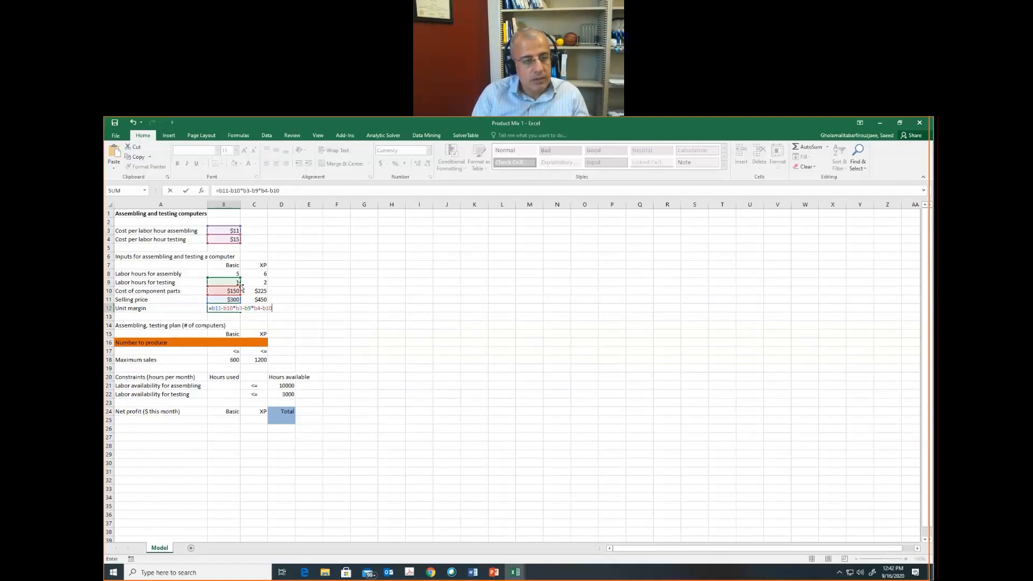
Correct the assembly labor term in the B12 formula so it reads =b11-b8*b3-b9*b4-b10.
left_click(235, 191)
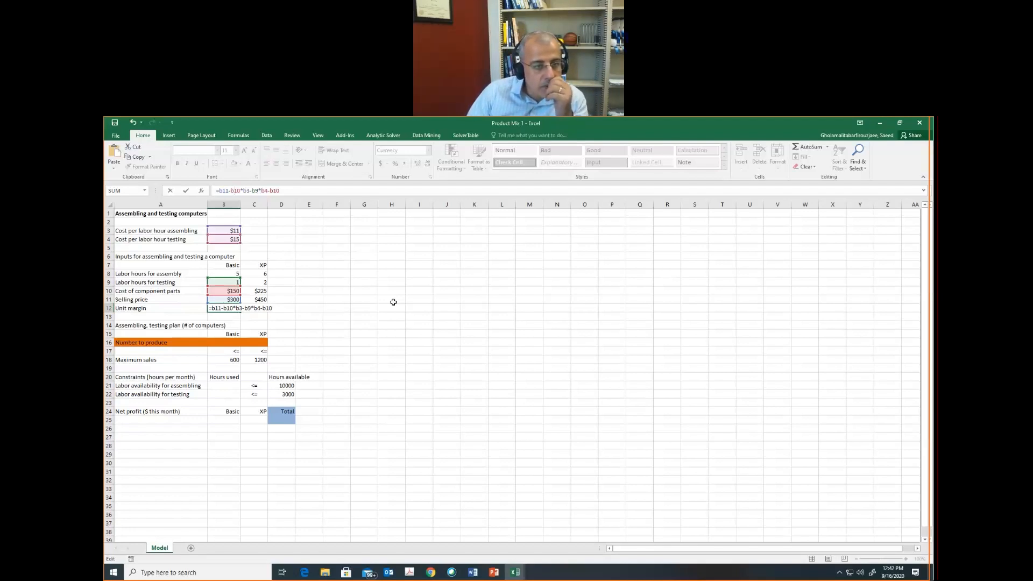
key("BackSpace")
key("BackSpace")
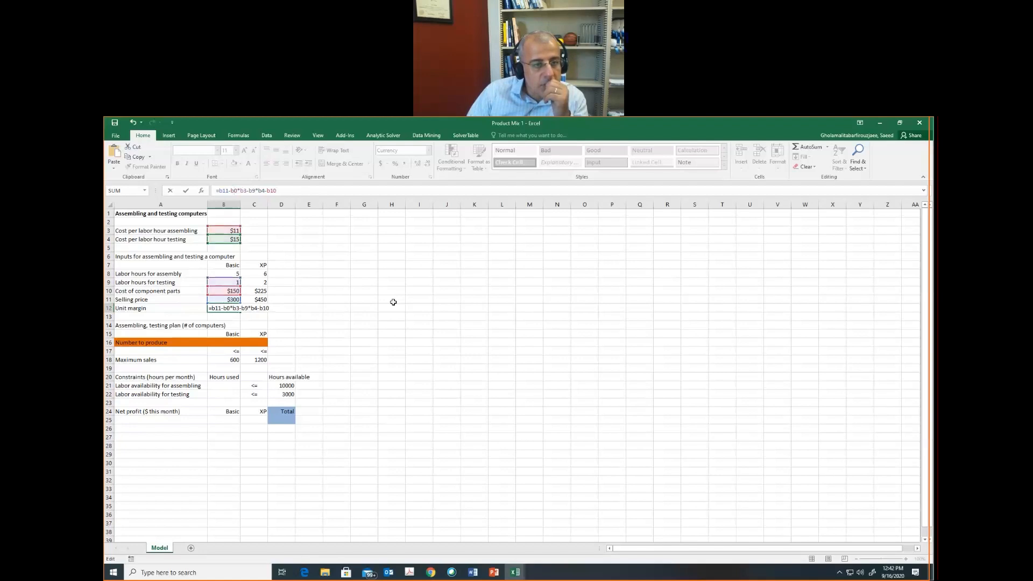
type("8")
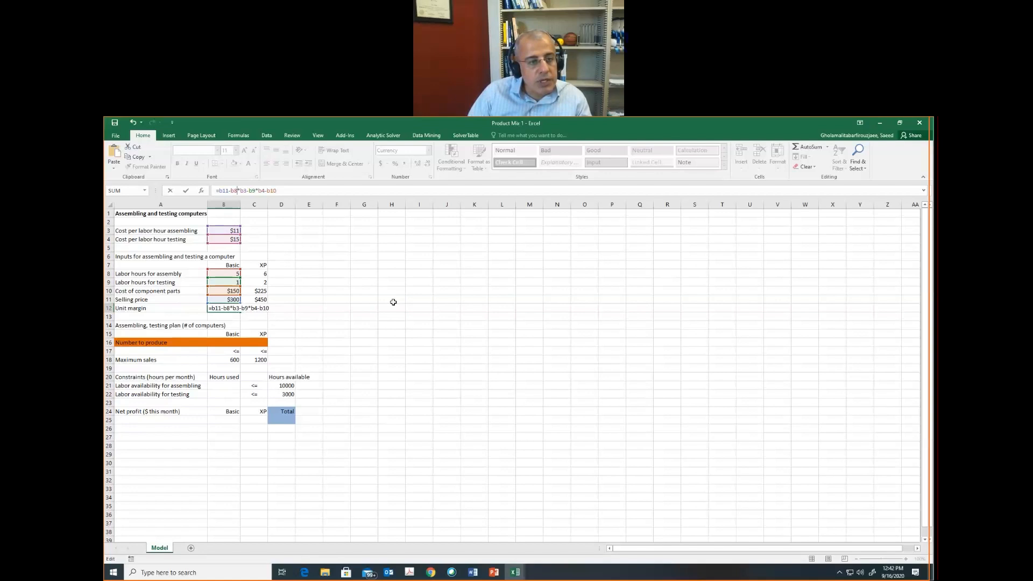
key("Right")
key("Return")
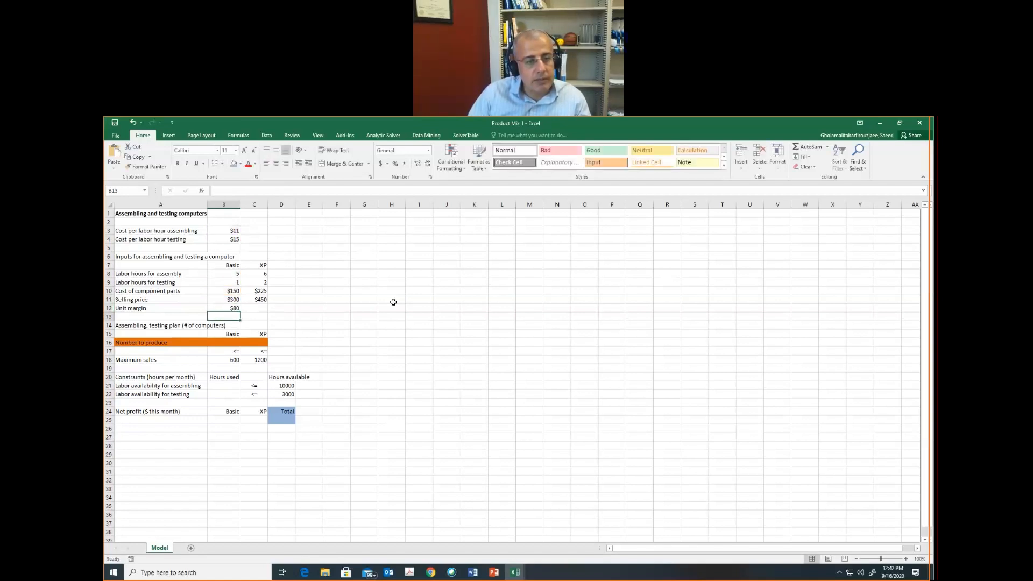
Copy the Basic unit margin formula from B12 to the XP cell C12 and switch to the Word notes.
key("Up")
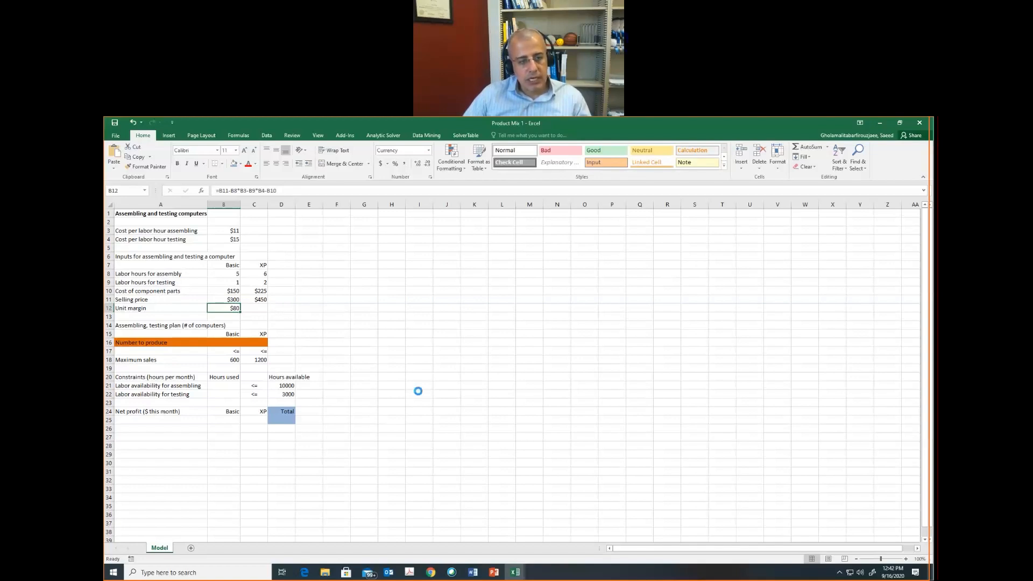
key("ctrl+c")
key("Right")
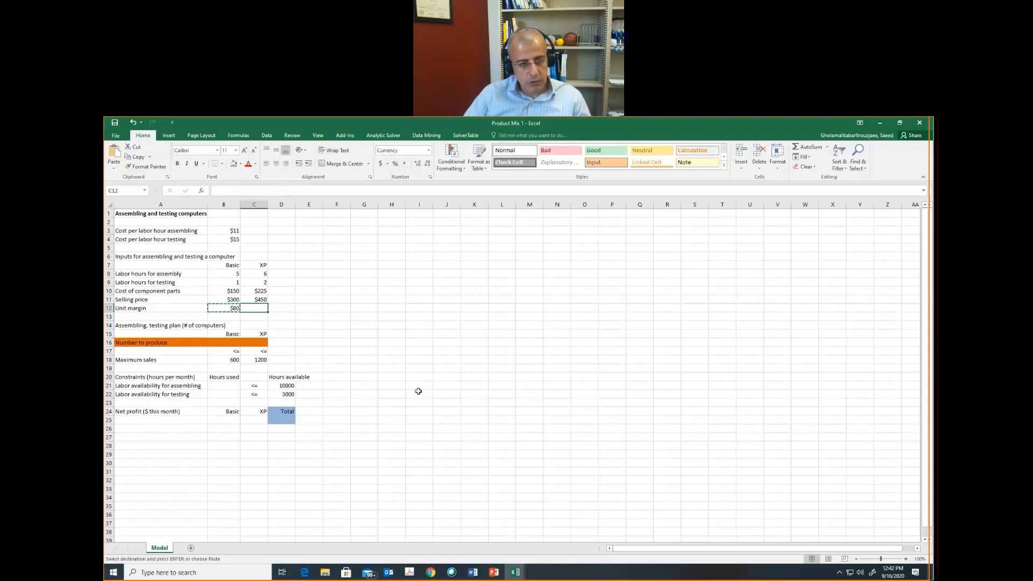
key("ctrl+v")
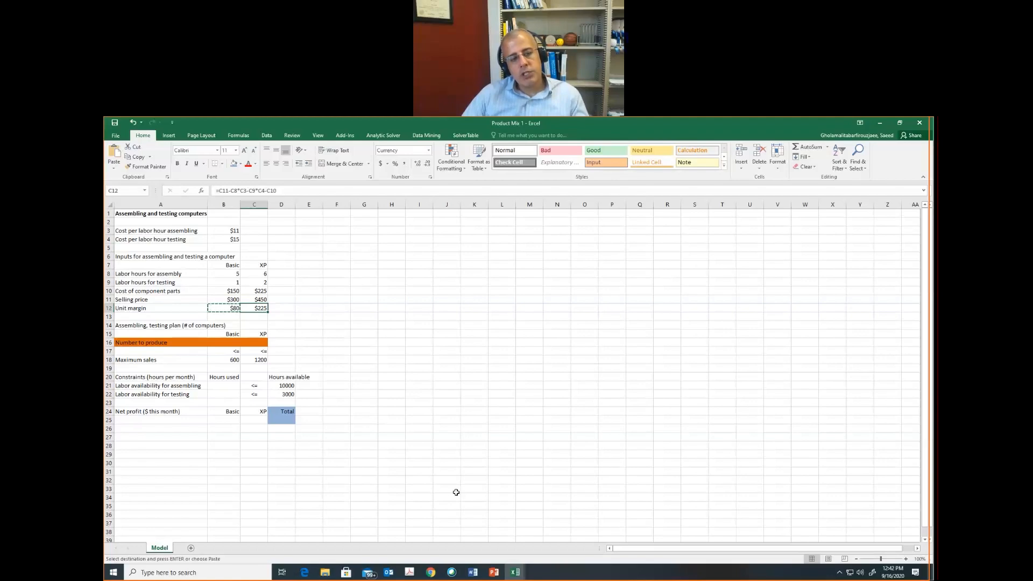
key("alt+Tab")
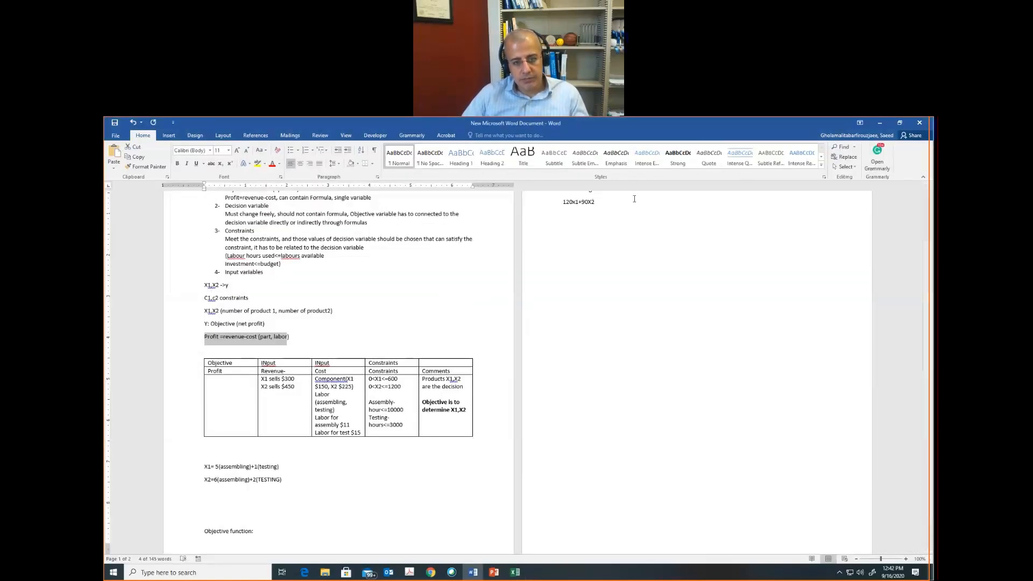
Extend the "Profit margin" heading on the second page of the notes to read "Profit margin (objective function)".
scroll(590, 271, "up", 3)
left_click_drag(613, 273, 563, 243)
key("Right")
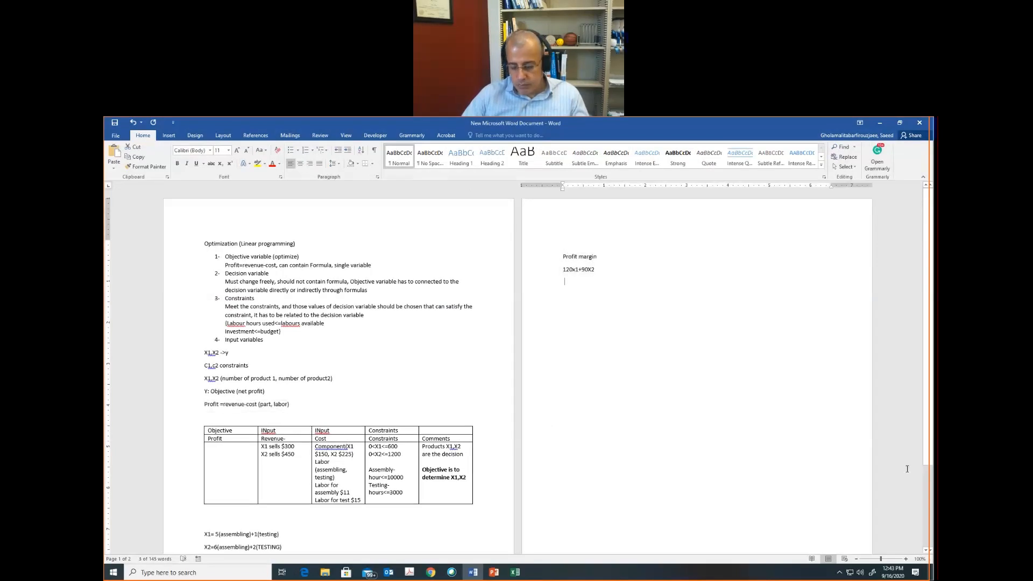
key("Up")
key("Left")
type("()")
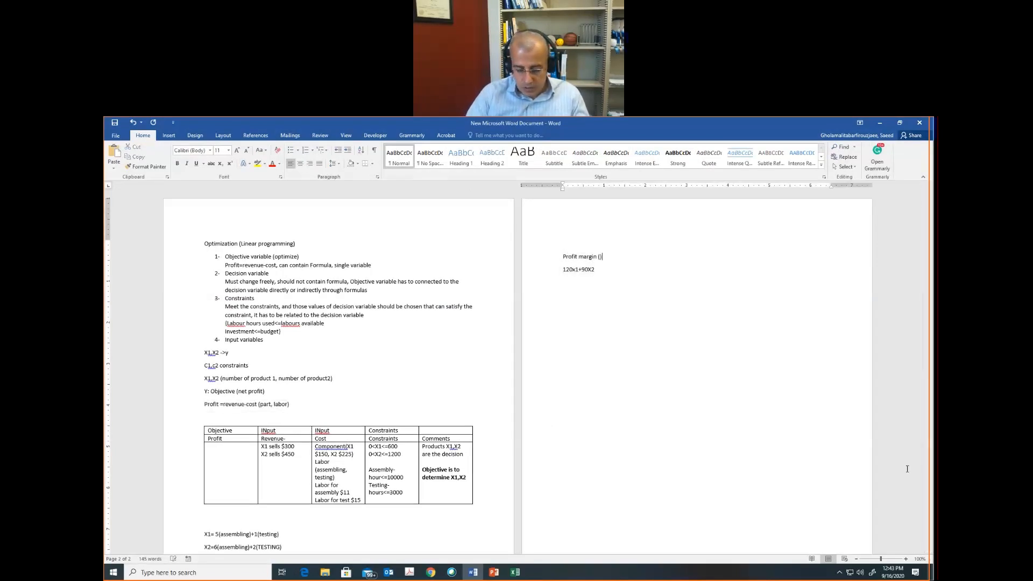
type("objw")
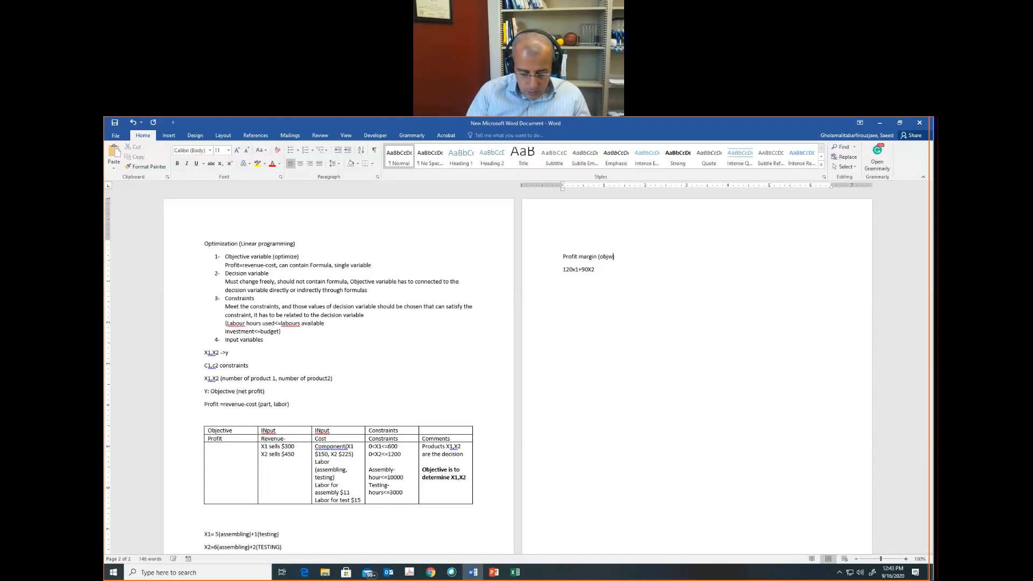
key("BackSpace")
type("ecti")
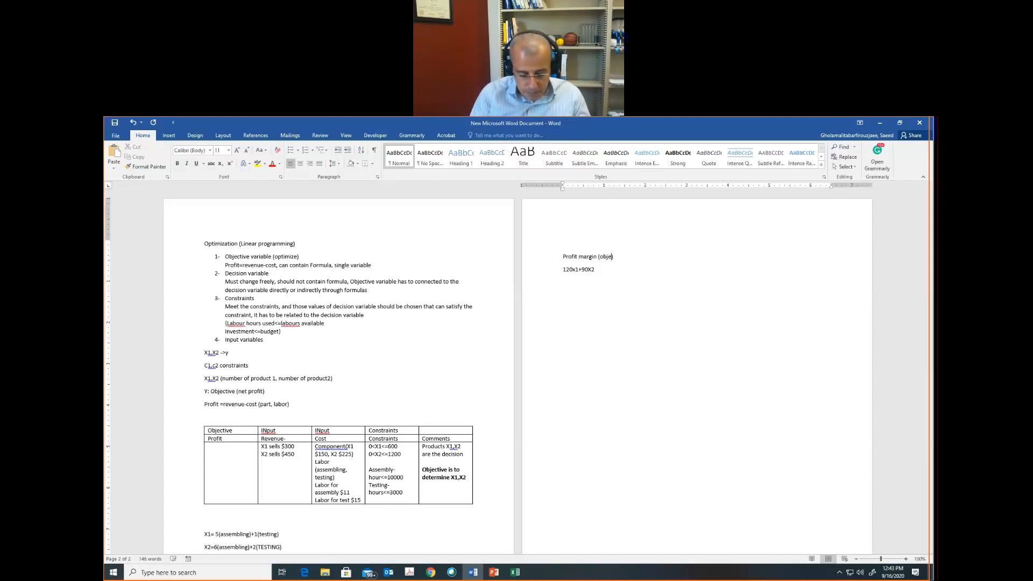
type("ve ")
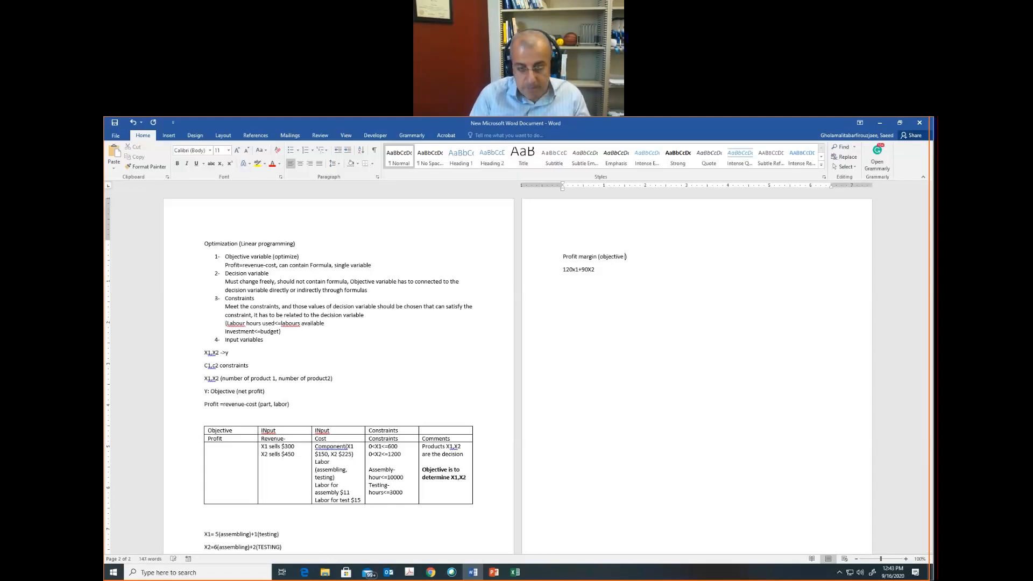
type("function")
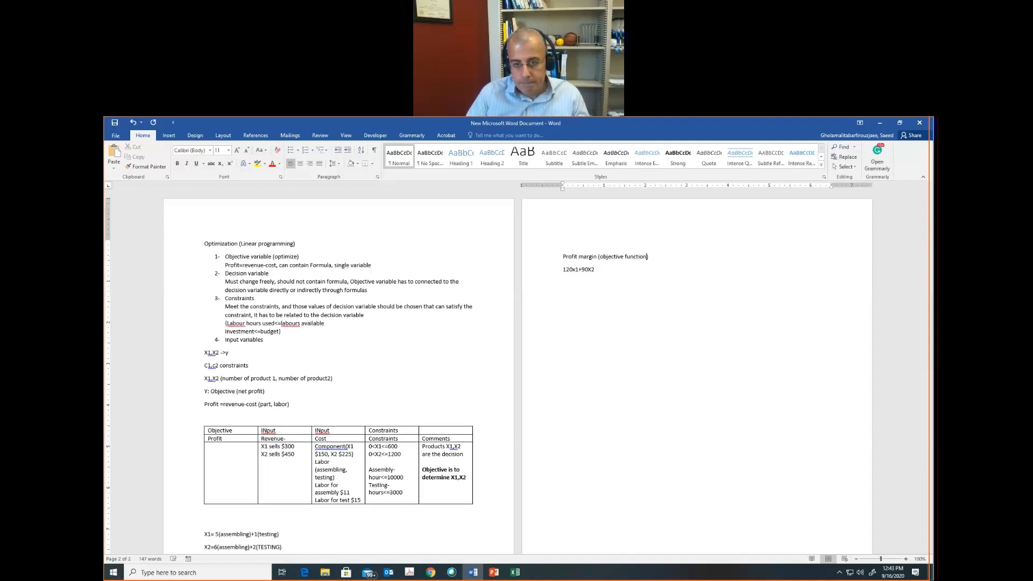
Delete the example expression 120x1+90X2 below the "Profit margin (objective function)" heading.
key("BackSpace")
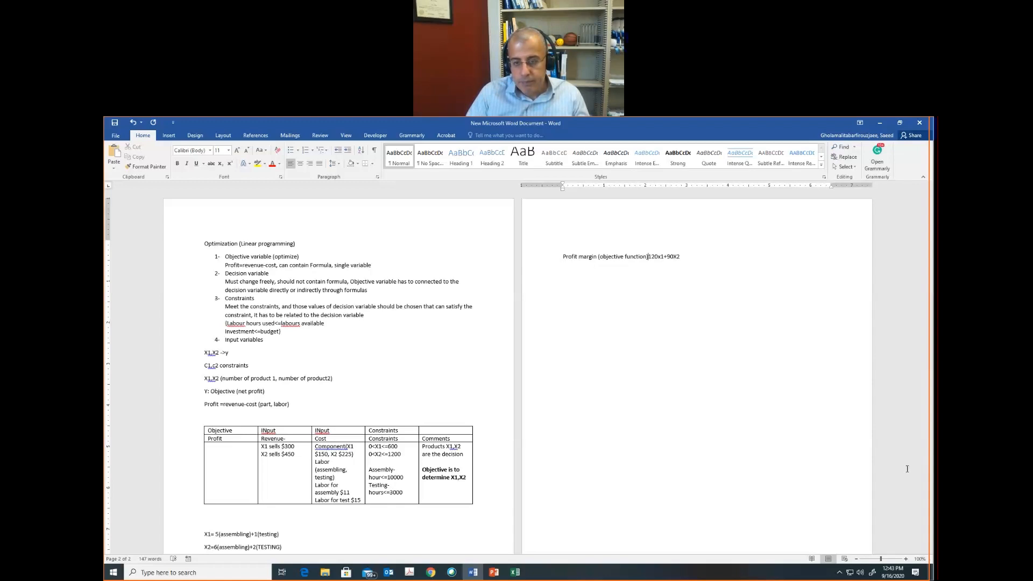
key("Delete")
key("Delete")
key("Delete")
key("Delete")
key("Delete")
key("Delete")
key("Delete")
key("Delete")
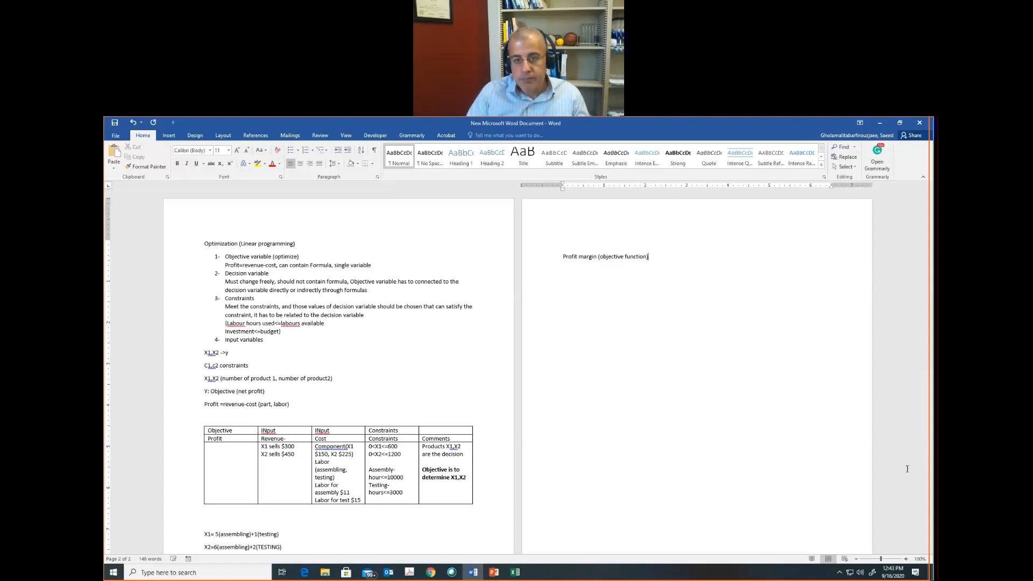
Complete the profit margin line with "= 80X1+225X2", taking the coefficients from the unit margins in the Product Mix 1 workbook.
key("alt+Tab")
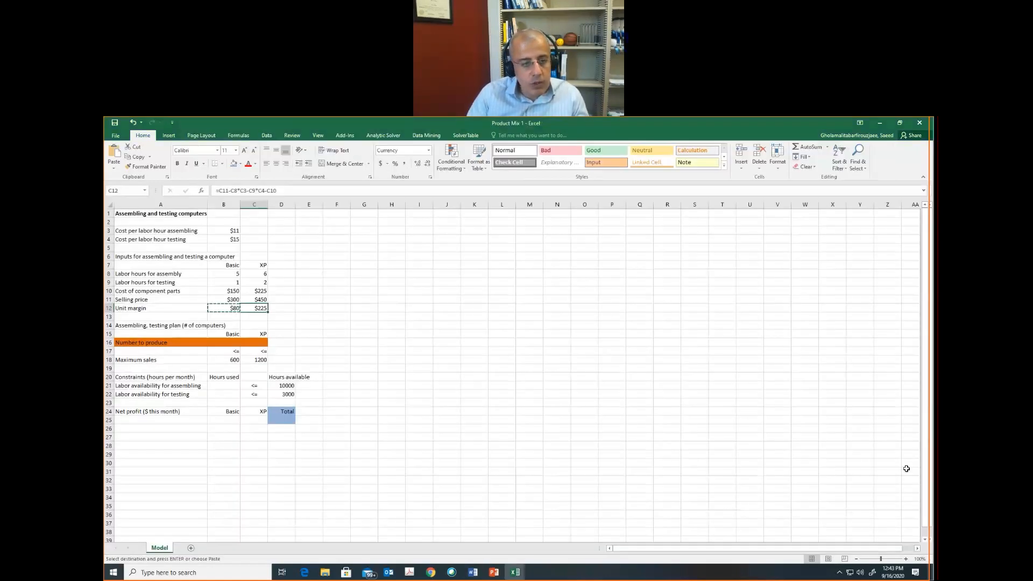
key("alt+Tab")
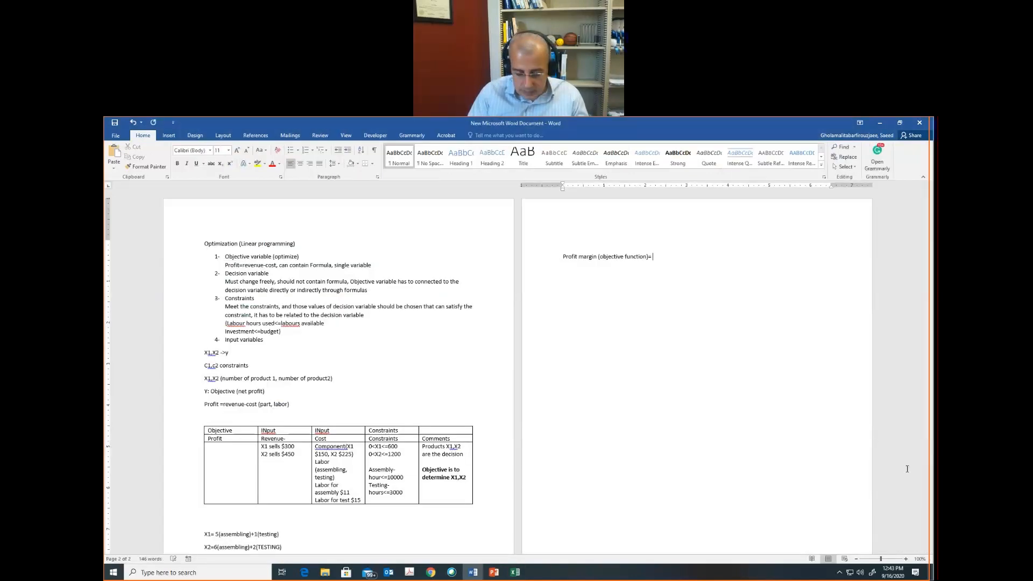
type("*0")
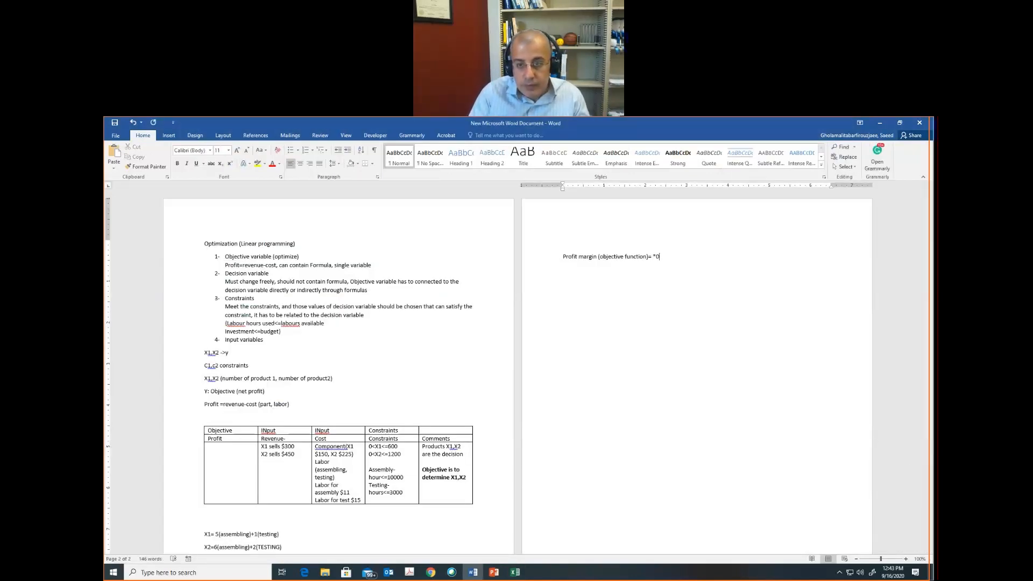
key("BackSpace")
key("BackSpace")
type("80")
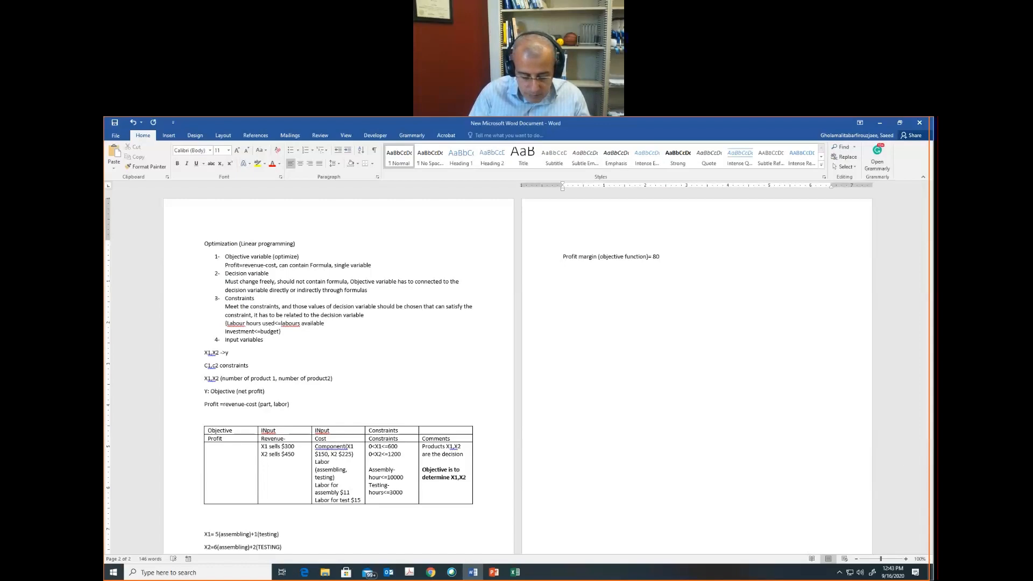
type("X1+")
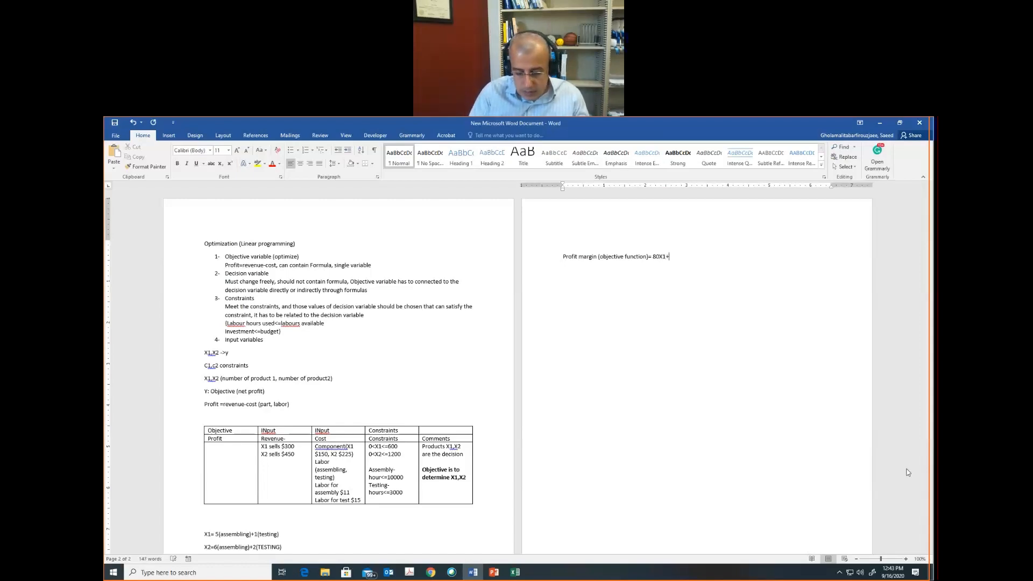
key("alt+Tab")
key("alt+Tab")
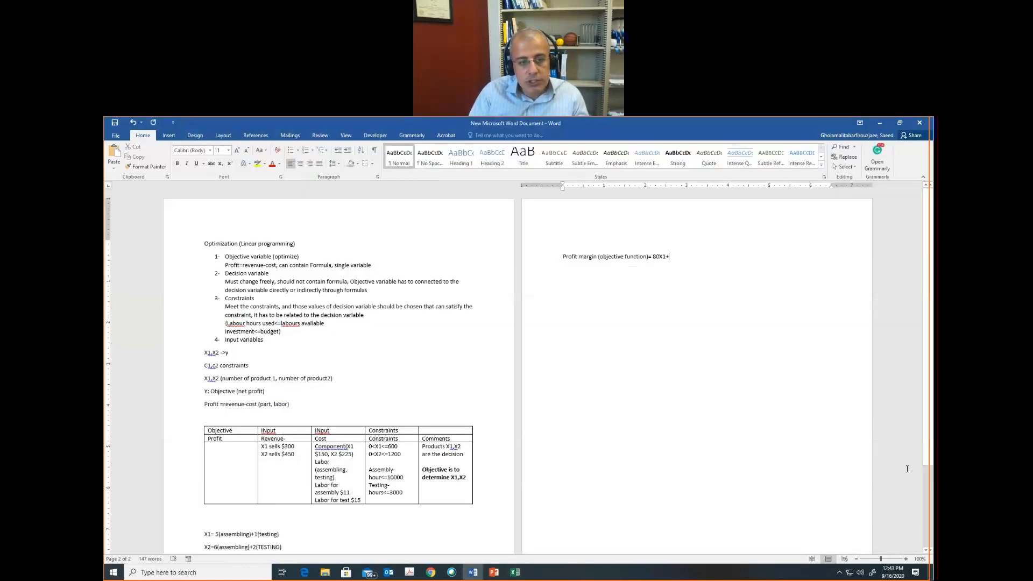
type("22")
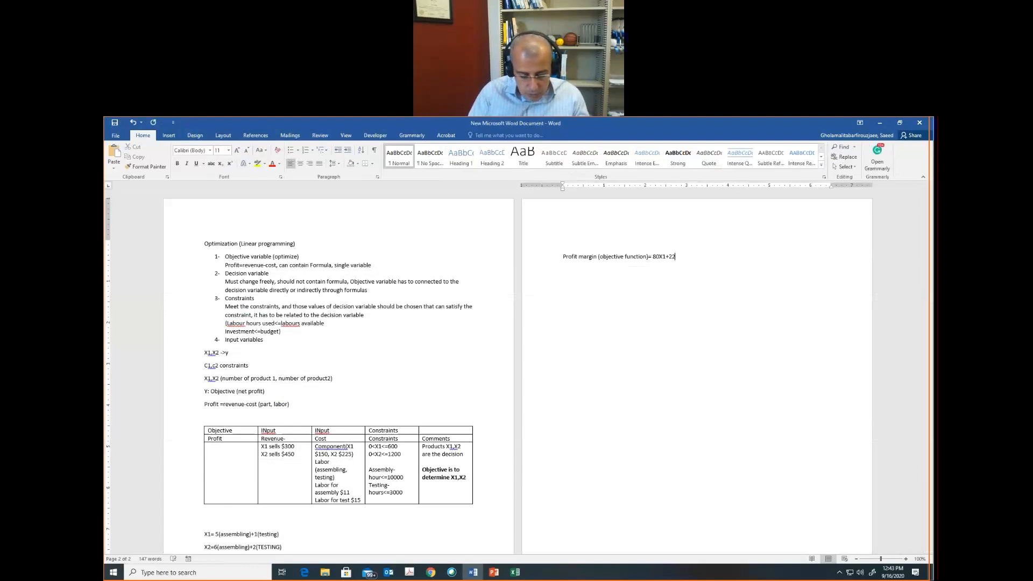
type("5X2")
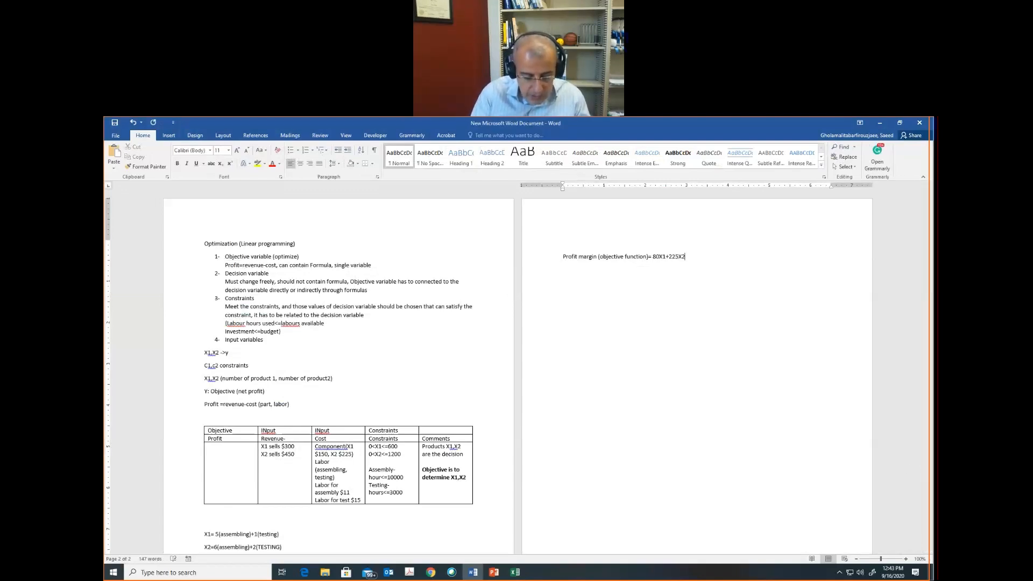
key("shift+Home")
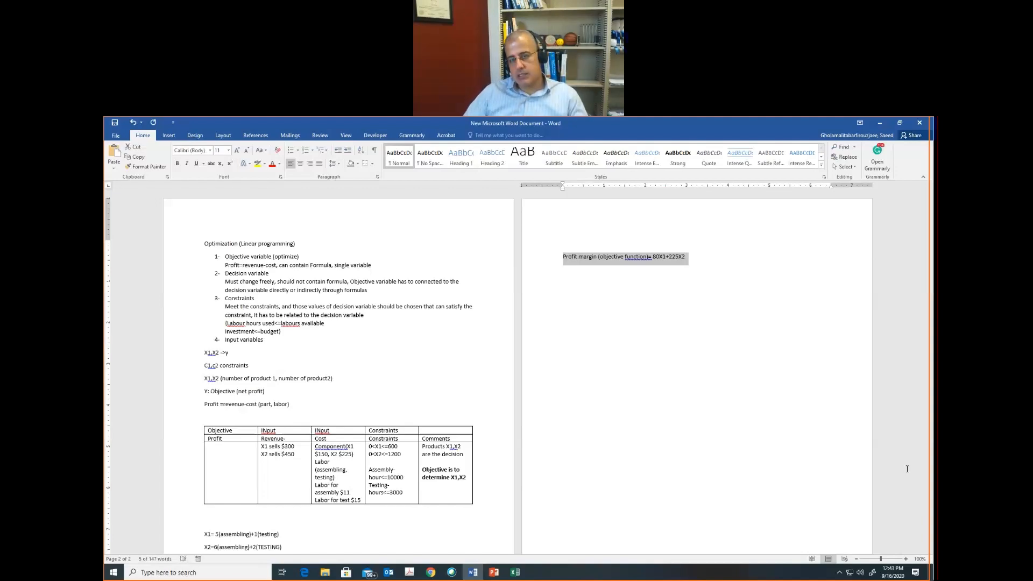
Switch to the Product Mix 1 workbook and review the Number to produce cells B16:C16 and the Unit margin row.
key("alt+Tab")
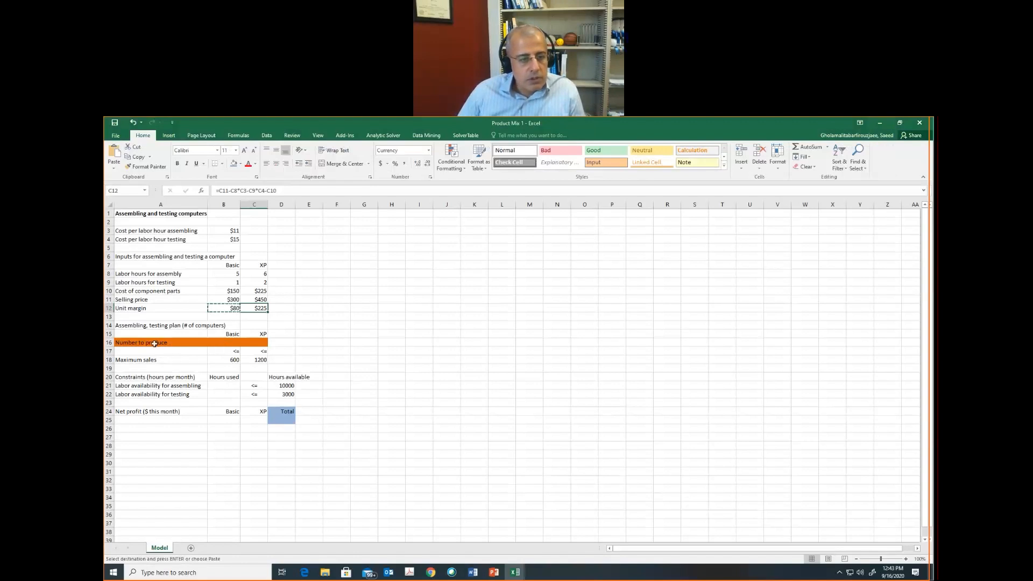
left_click(221, 345)
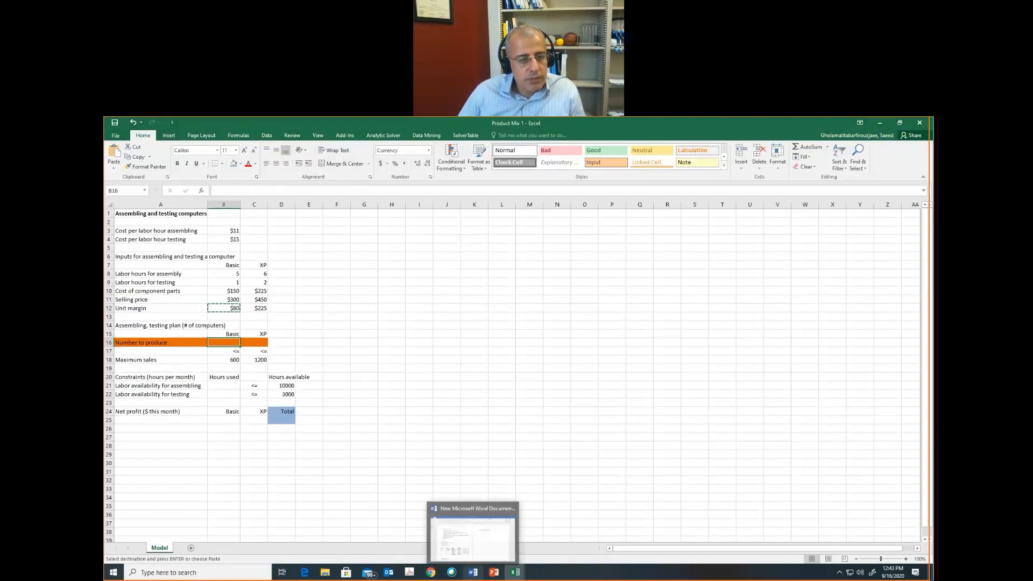
left_click_drag(223, 342, 254, 342)
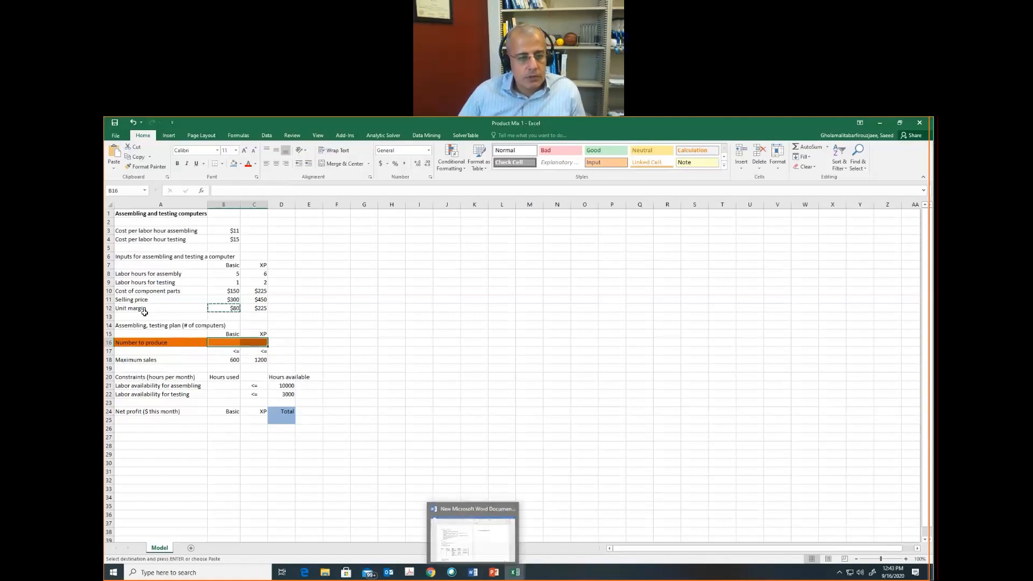
left_click(127, 309)
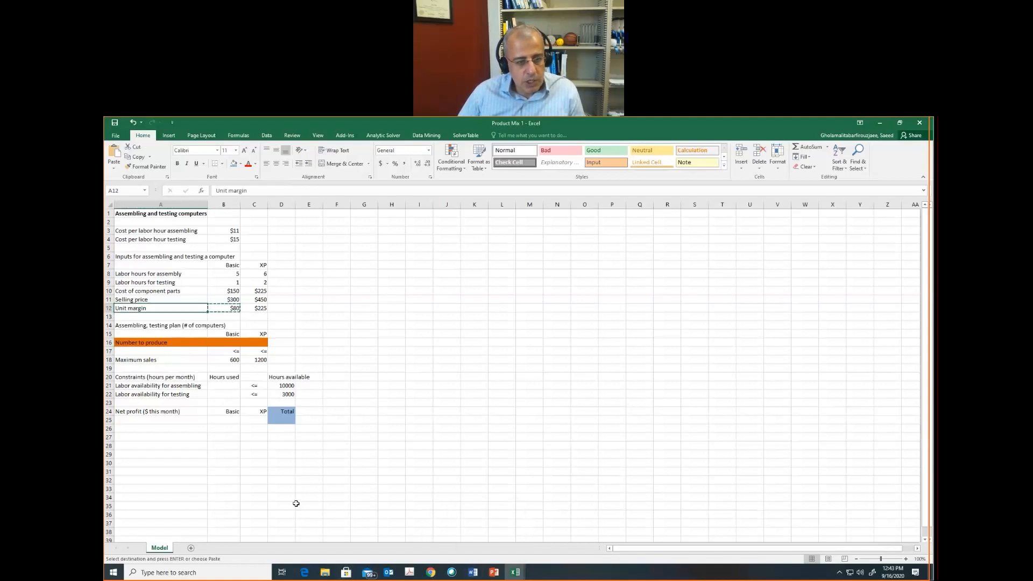
Try the formula =b16*b8 for the assembling hours used in B21, then clear the cell.
left_click(220, 386)
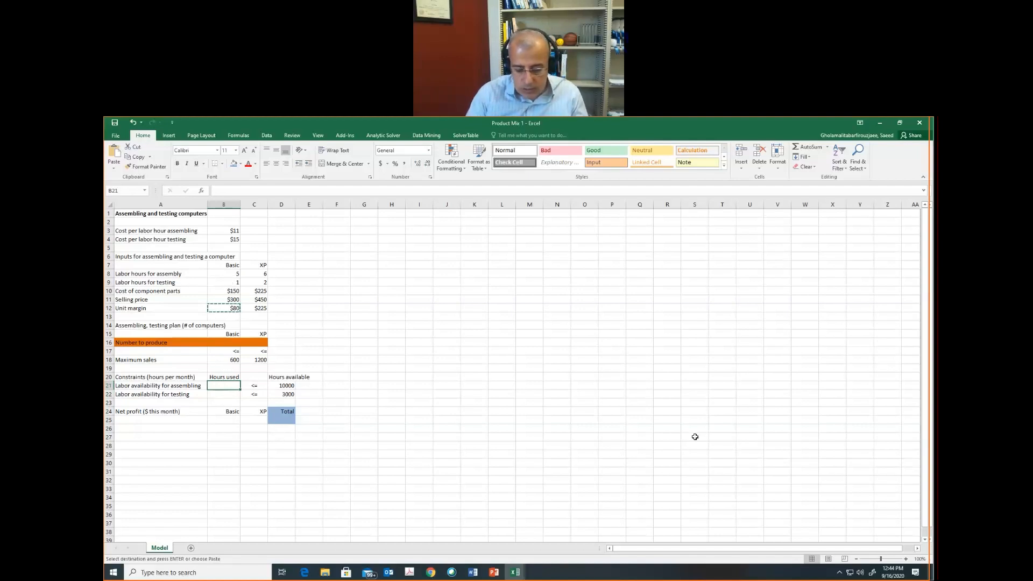
type("=")
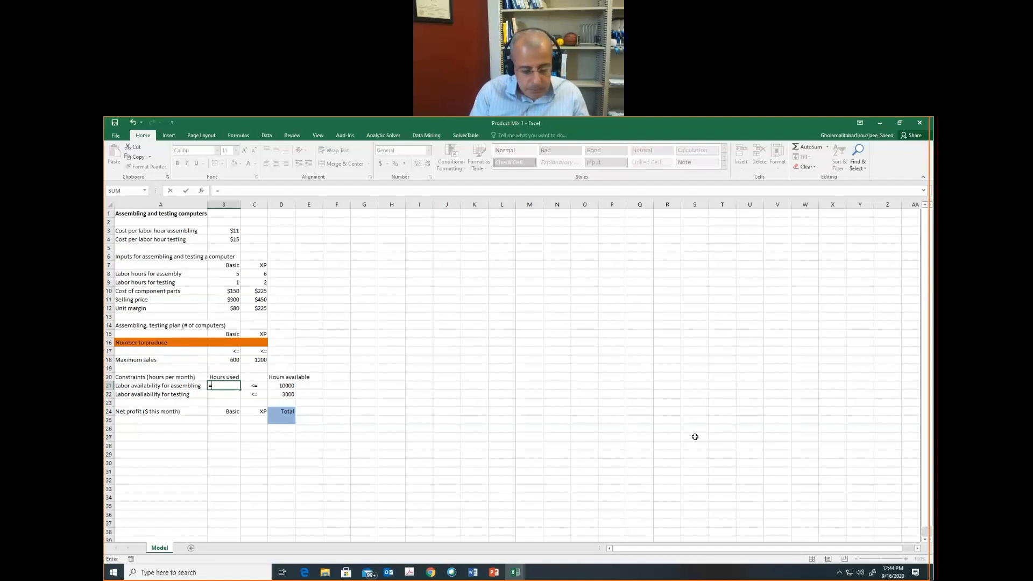
type("b16")
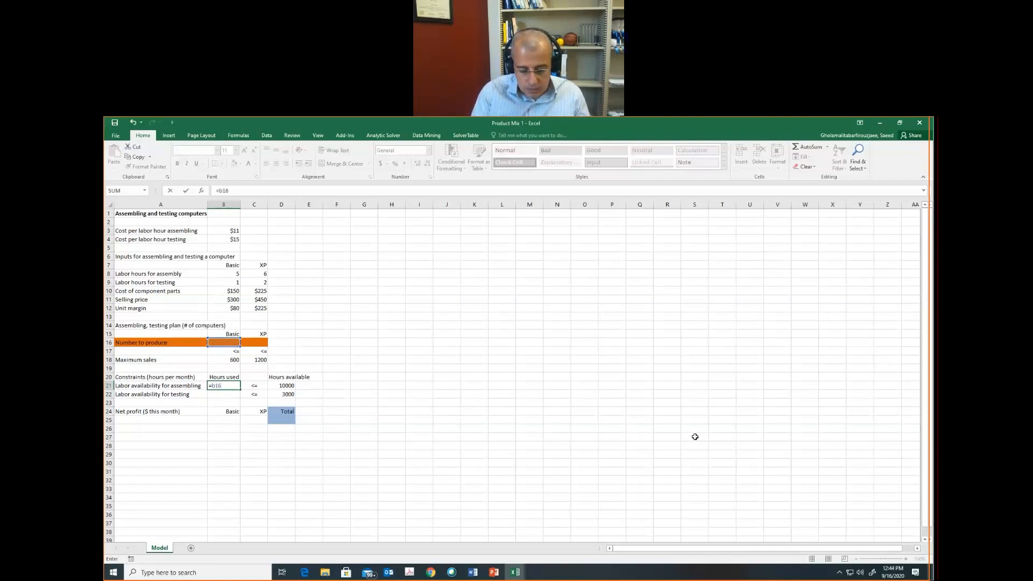
type("*")
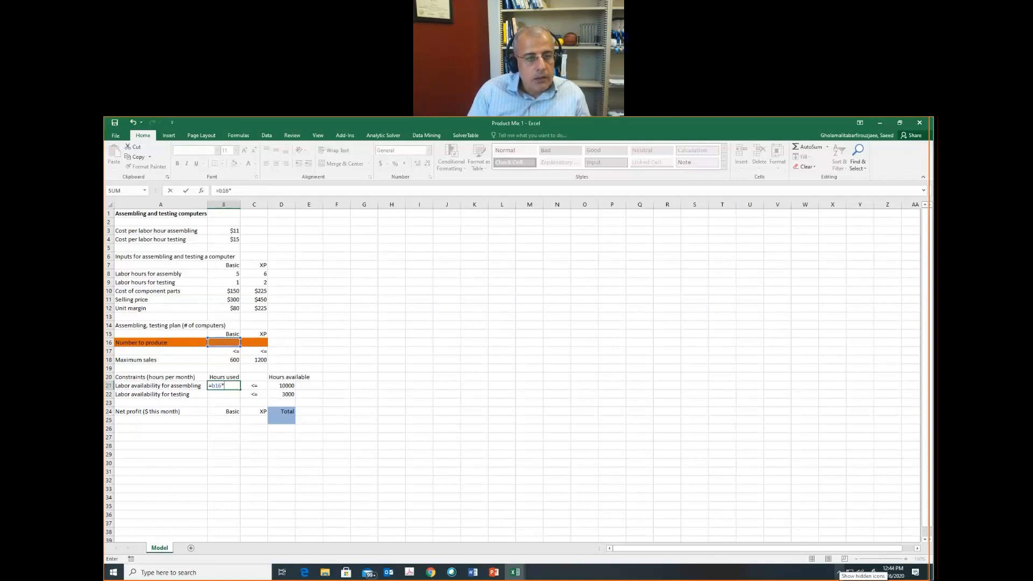
type("b8")
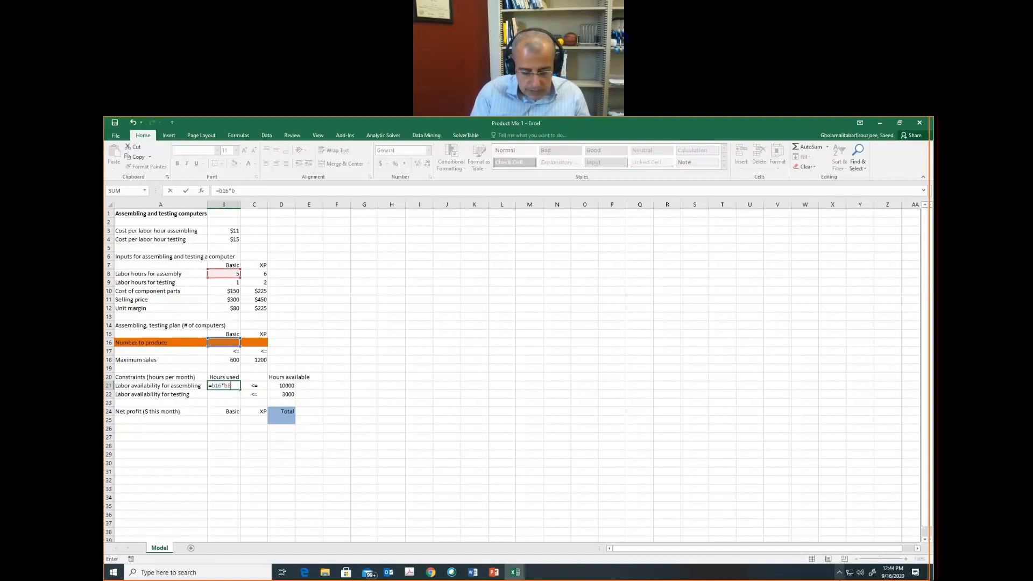
key("Return")
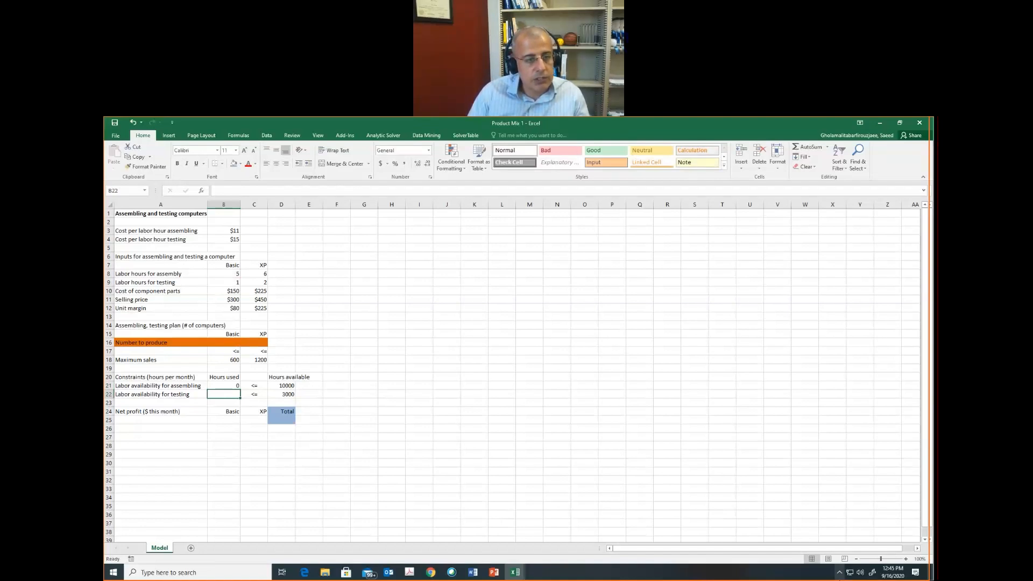
type("=")
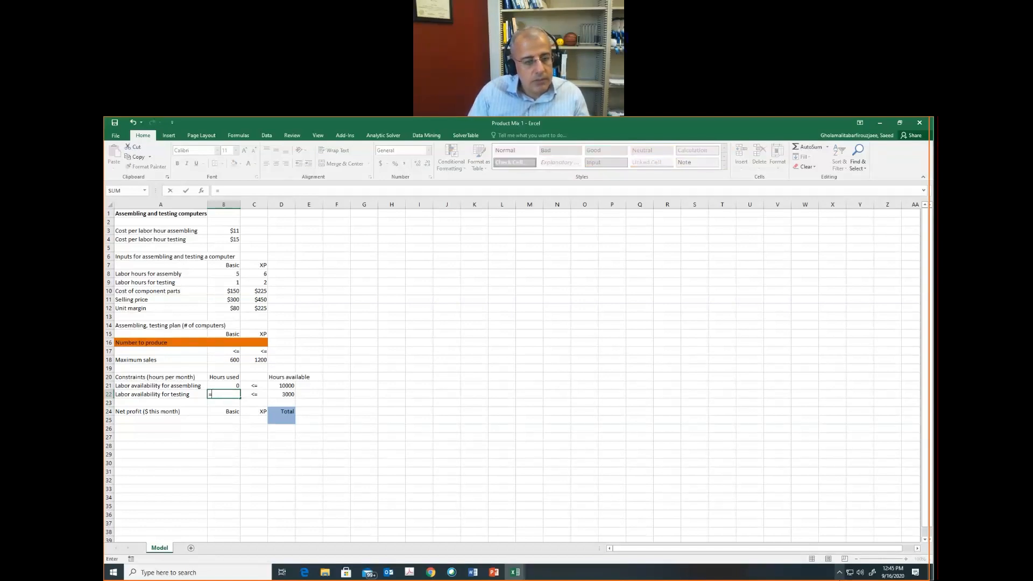
key("Escape")
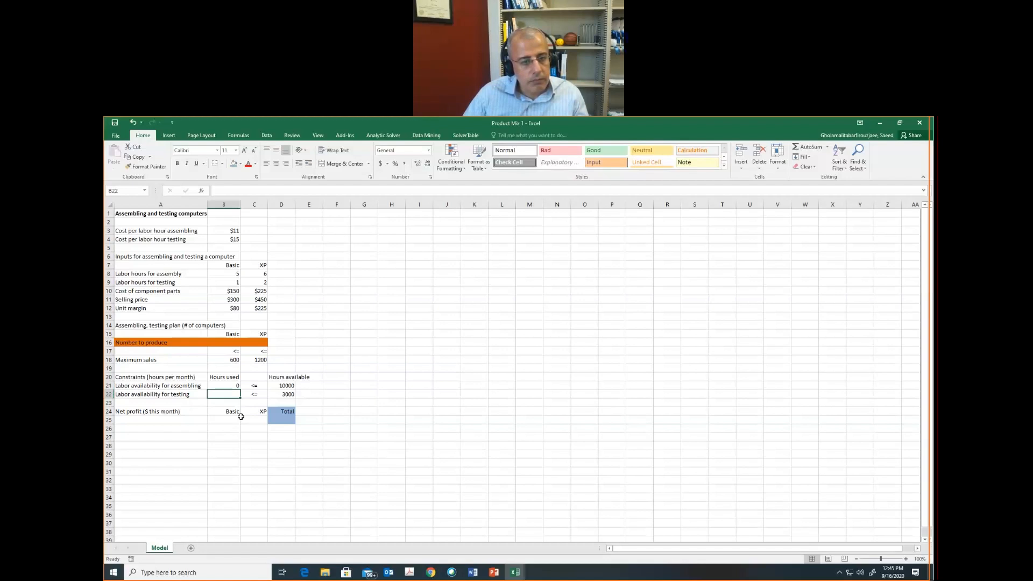
left_click(223, 385)
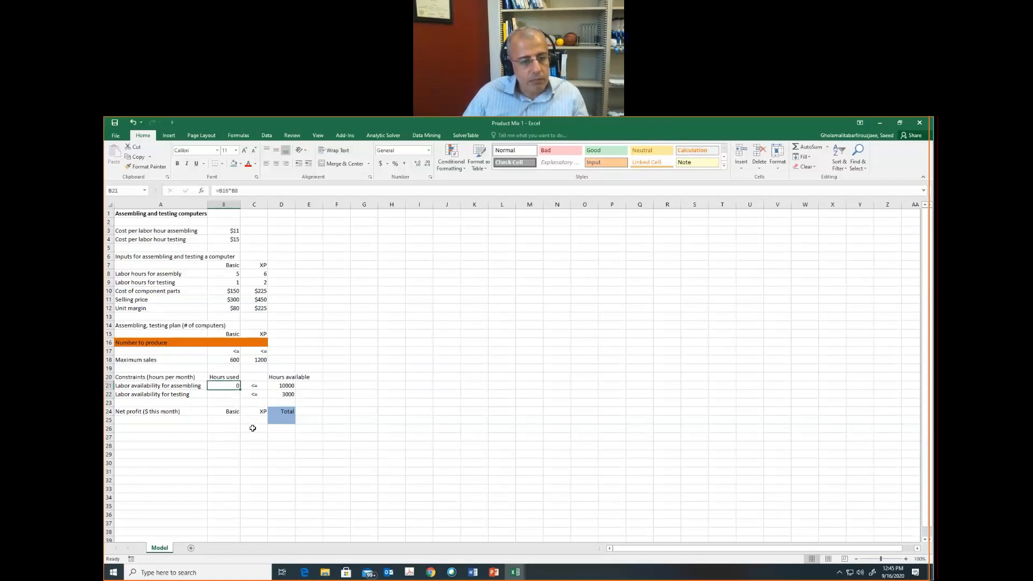
key("Delete")
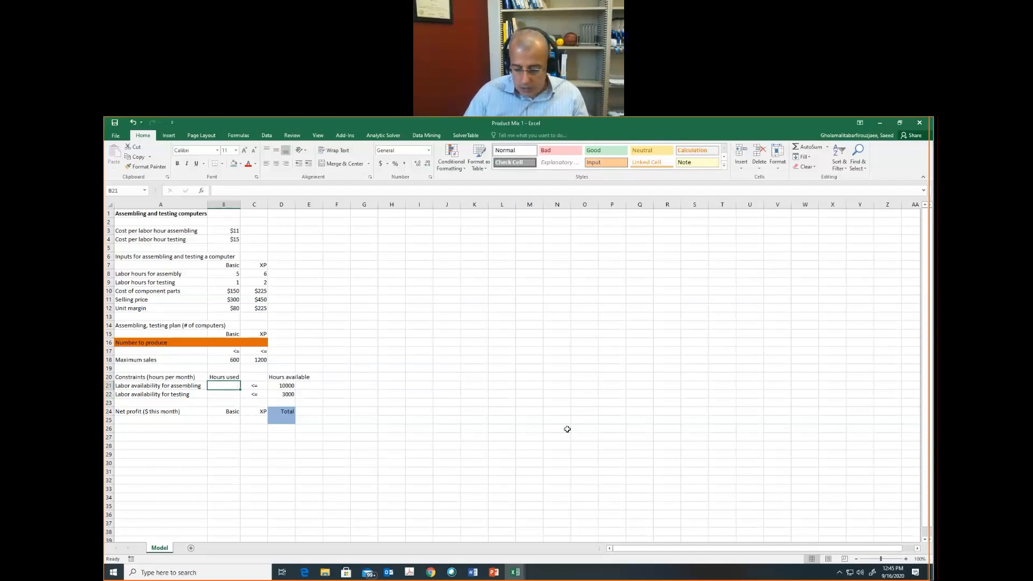
Enter =SUMPRODUCT(B16:C16,B8:C8) in B21 to calculate the hours used for assembling.
left_click_drag(214, 274, 259, 275)
left_click(225, 385)
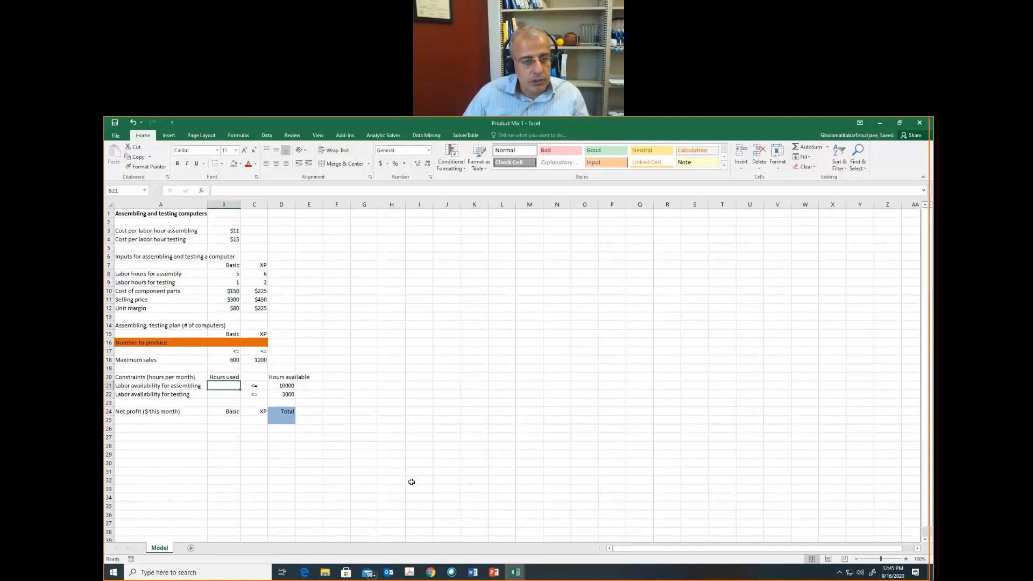
type("=sum")
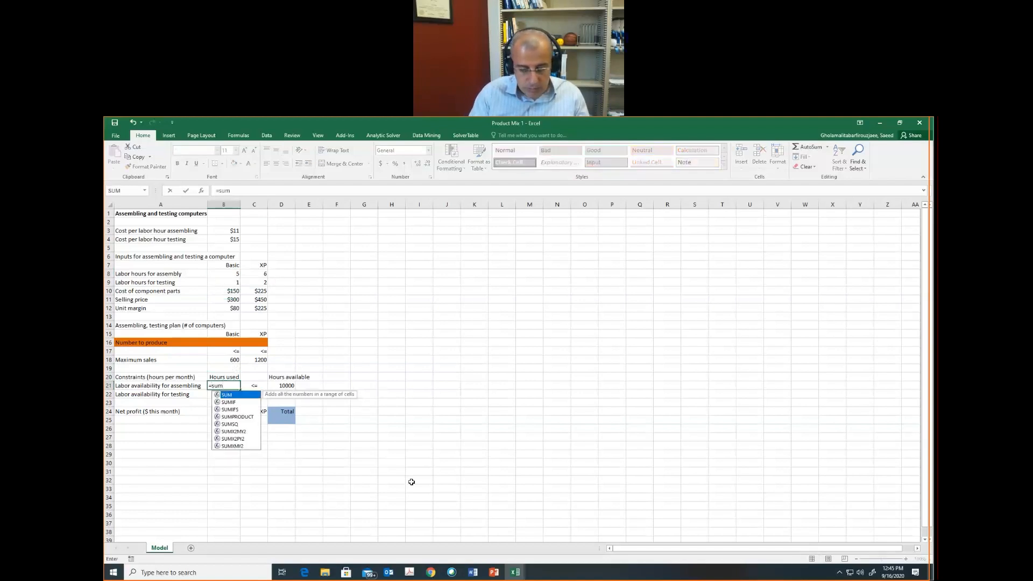
type("p")
key("Tab")
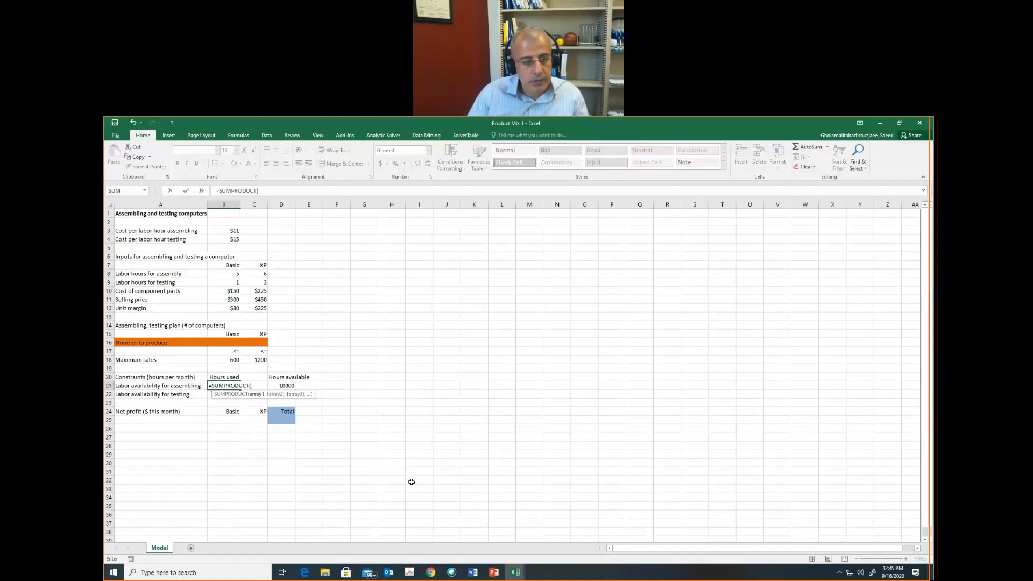
type("b")
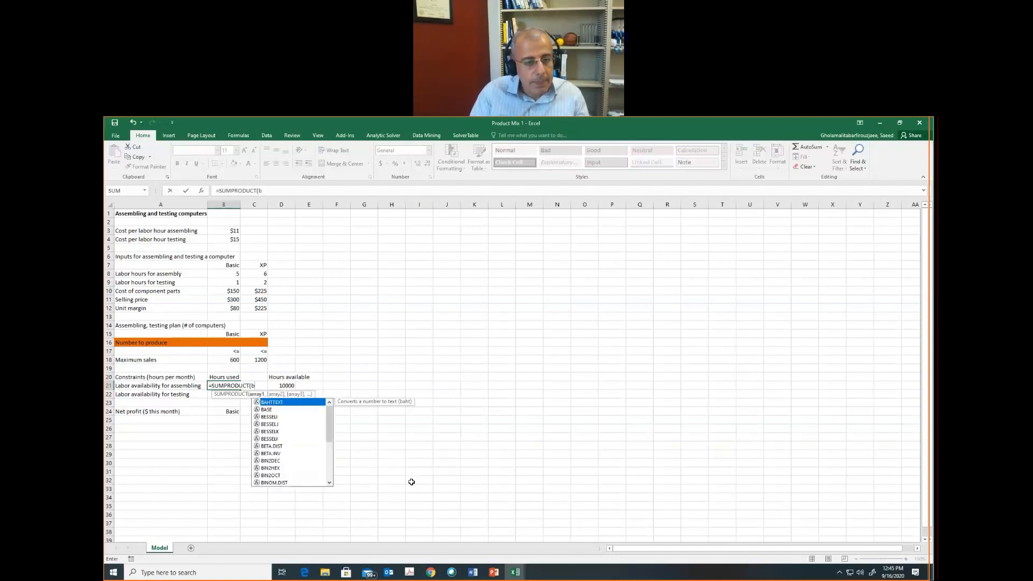
type("16")
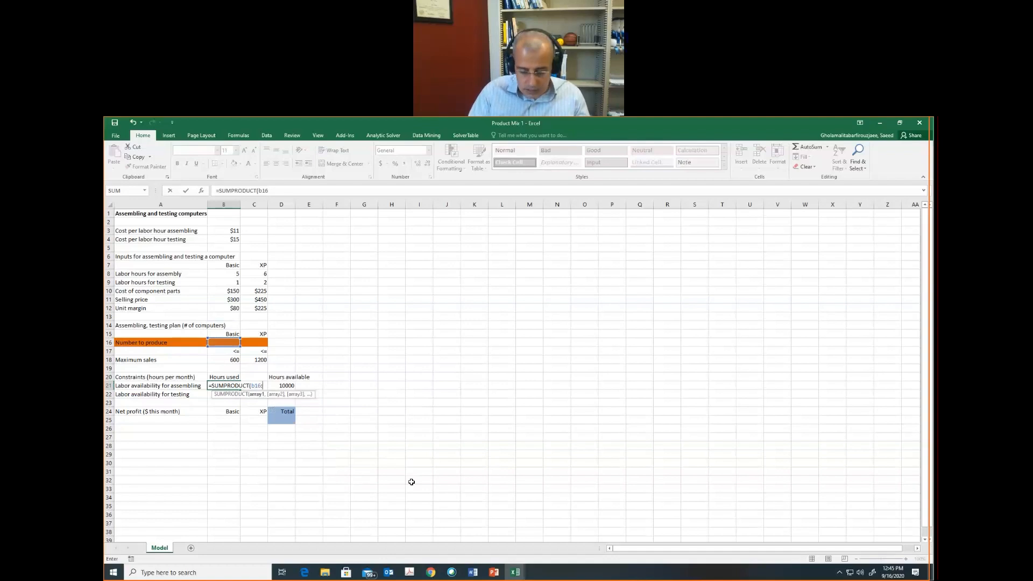
type(":")
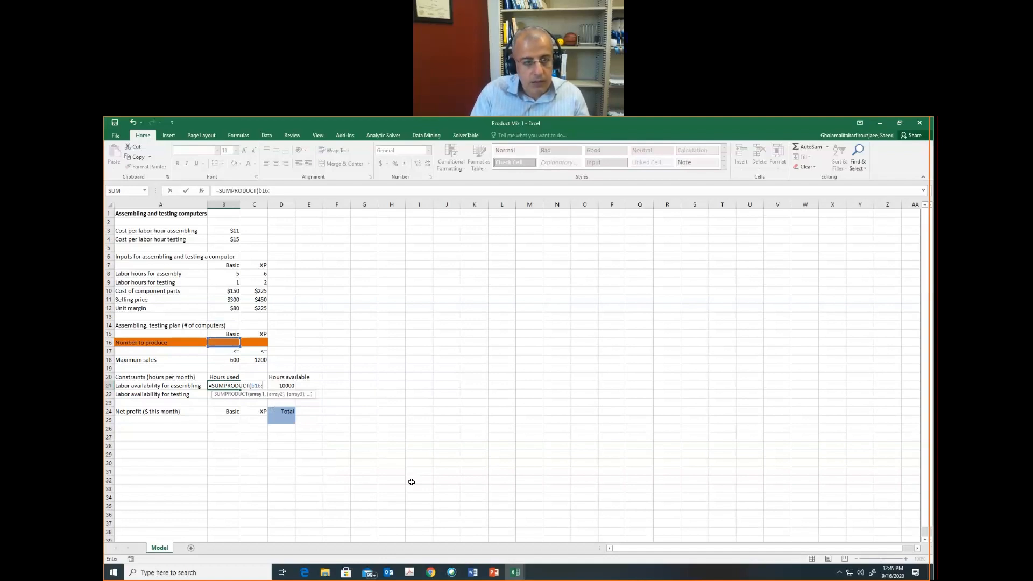
type("c16")
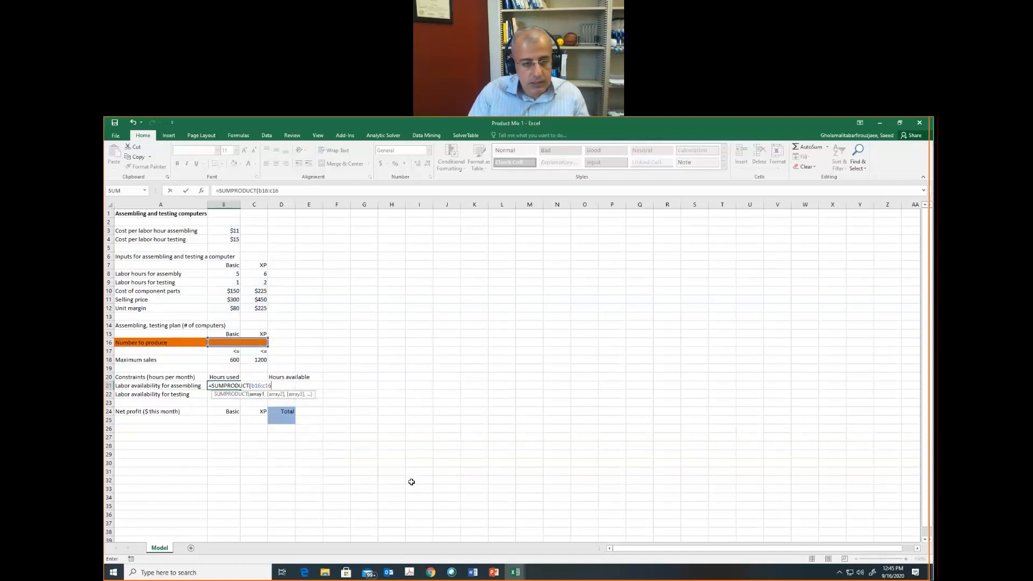
type(",")
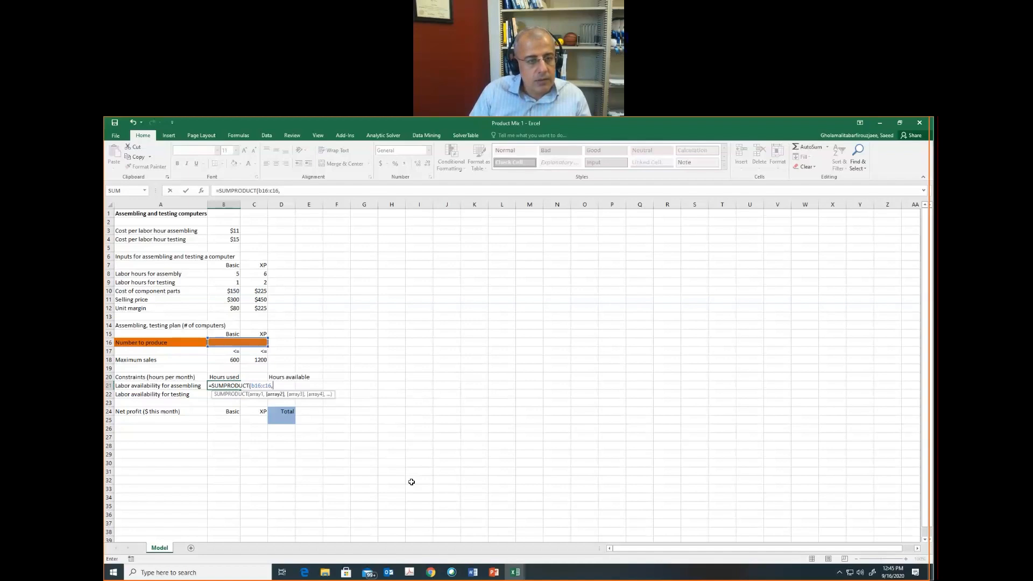
type("b8")
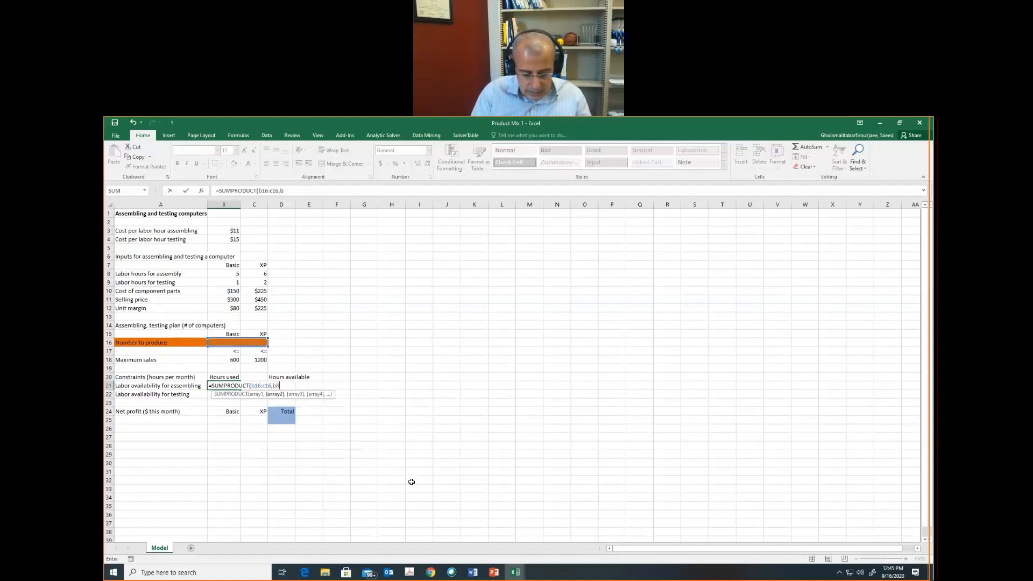
type(":c8")
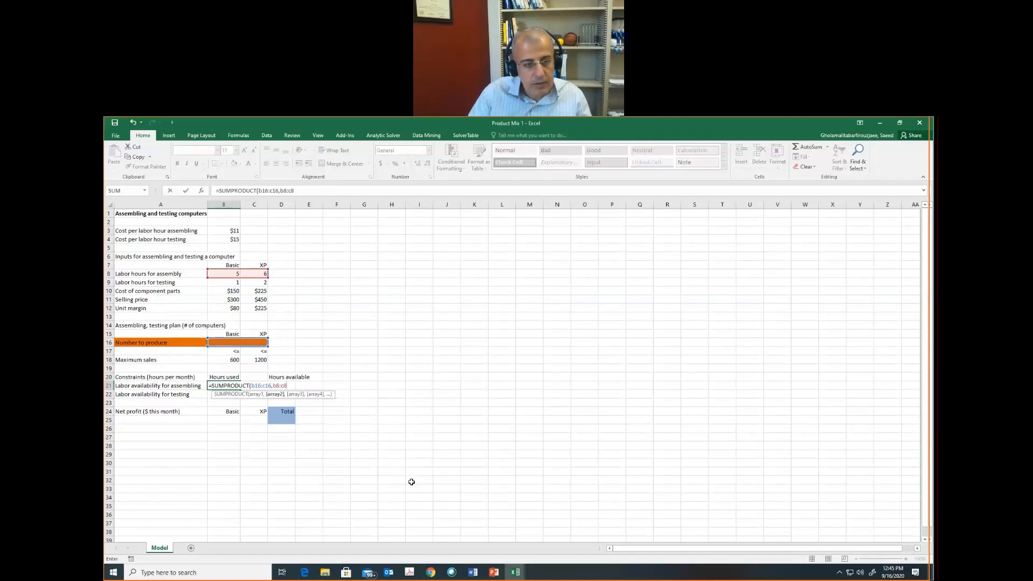
key("ctrl+Return")
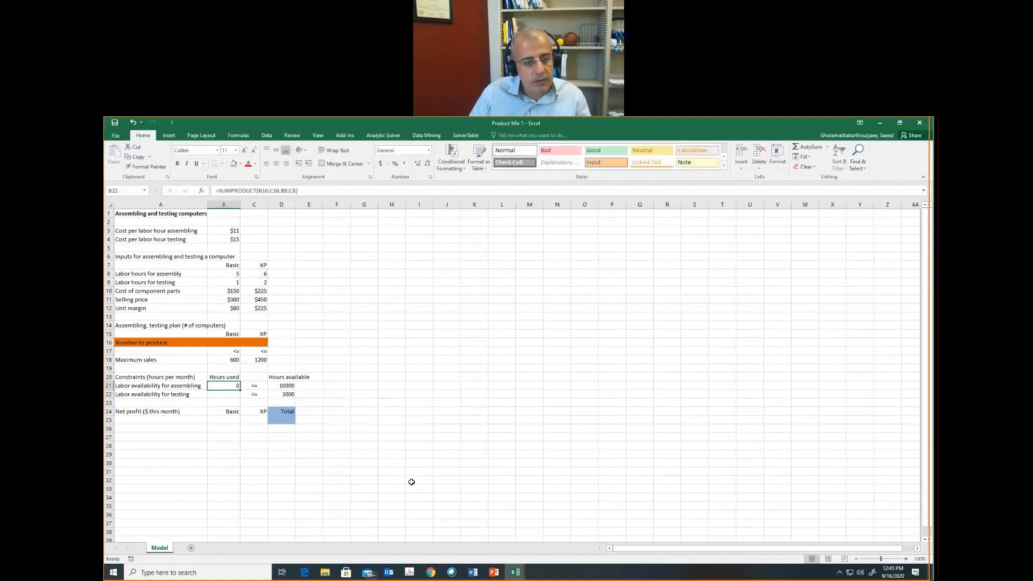
Enter =SUMPRODUCT(B16:C16,B9:C9) in B22 to calculate the hours used for testing.
key("Down")
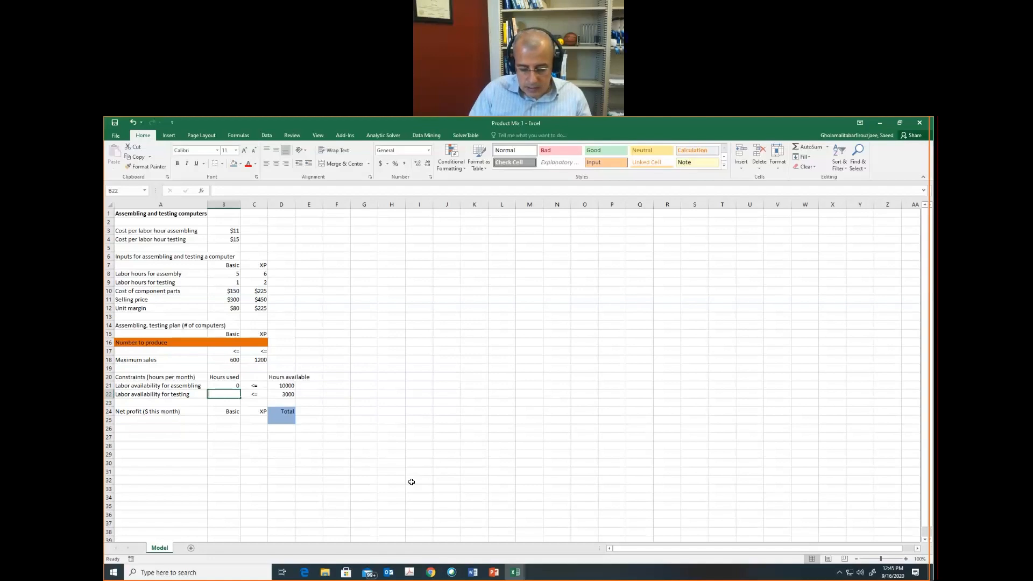
type("=sumPRODUCT(")
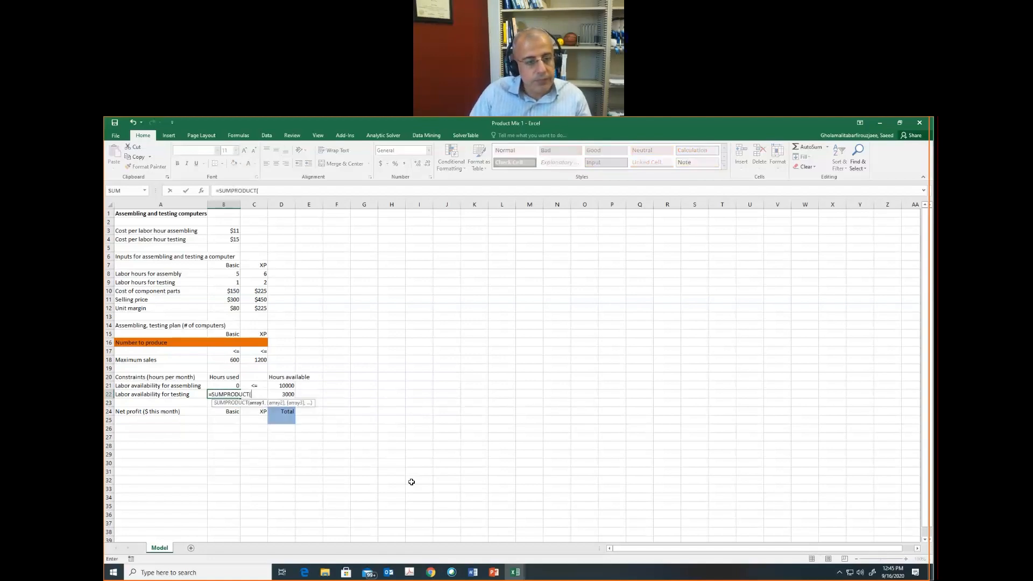
type("b")
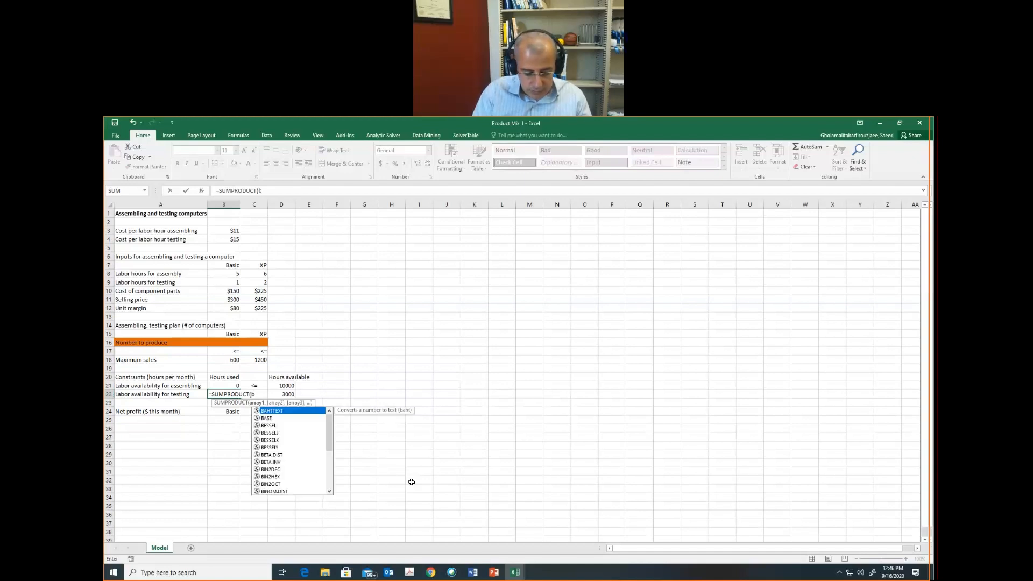
type("16:")
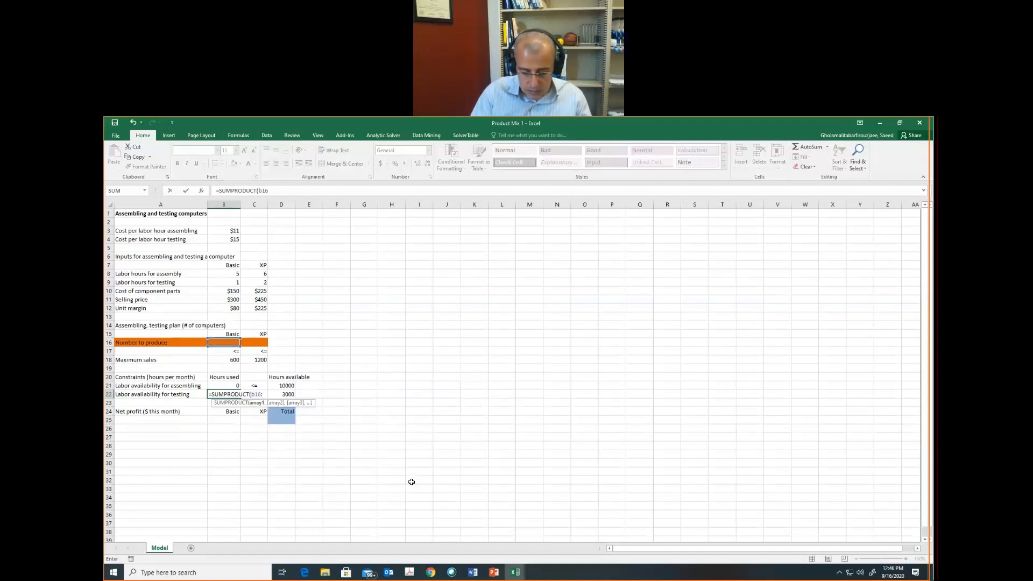
type("c16")
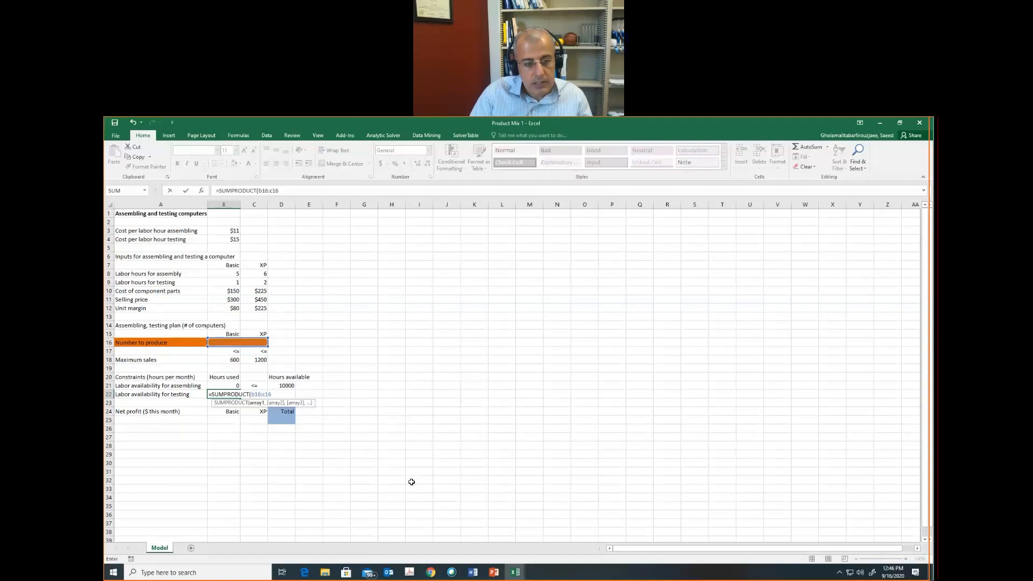
type(",")
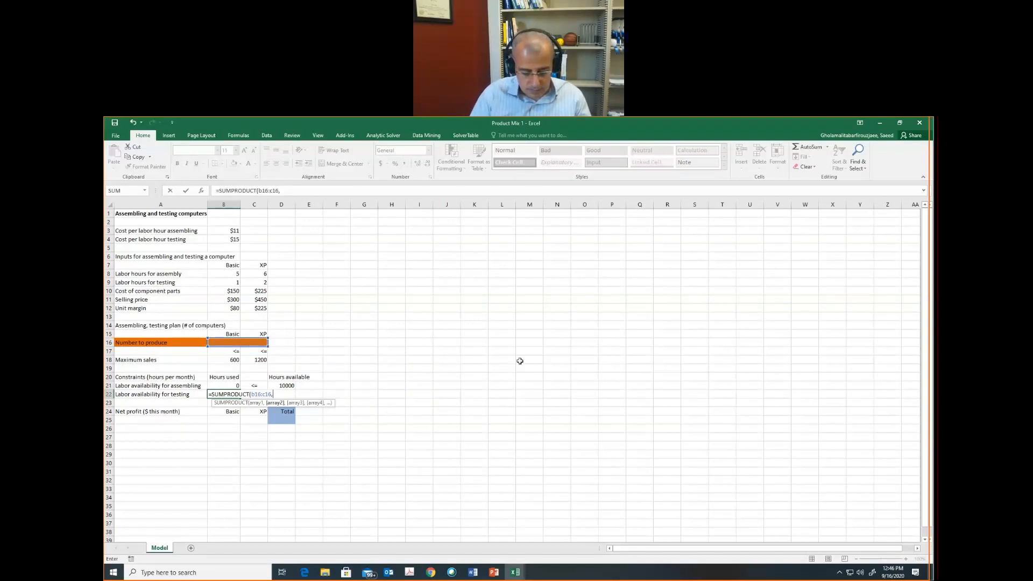
type("b9")
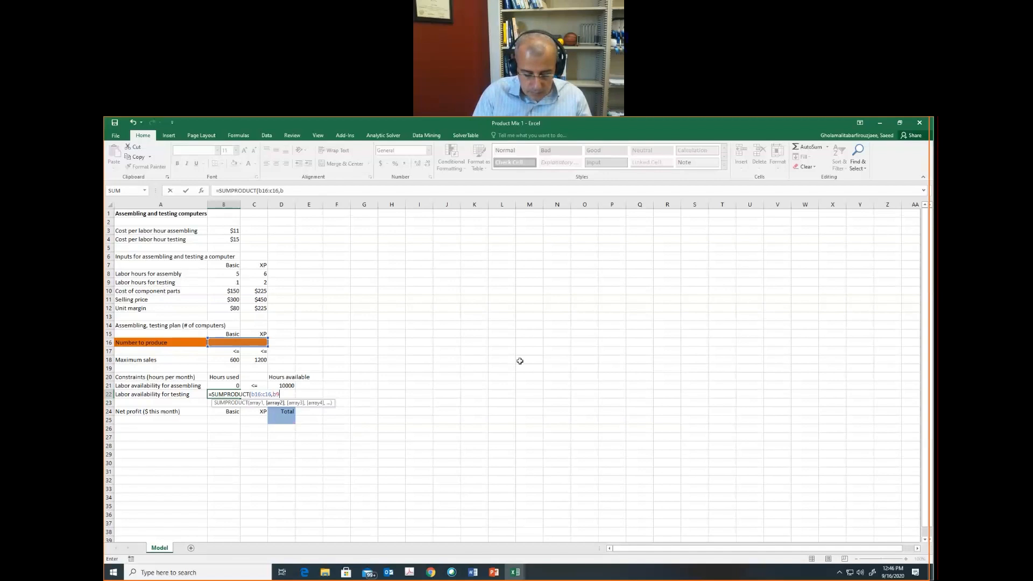
type(":c9")
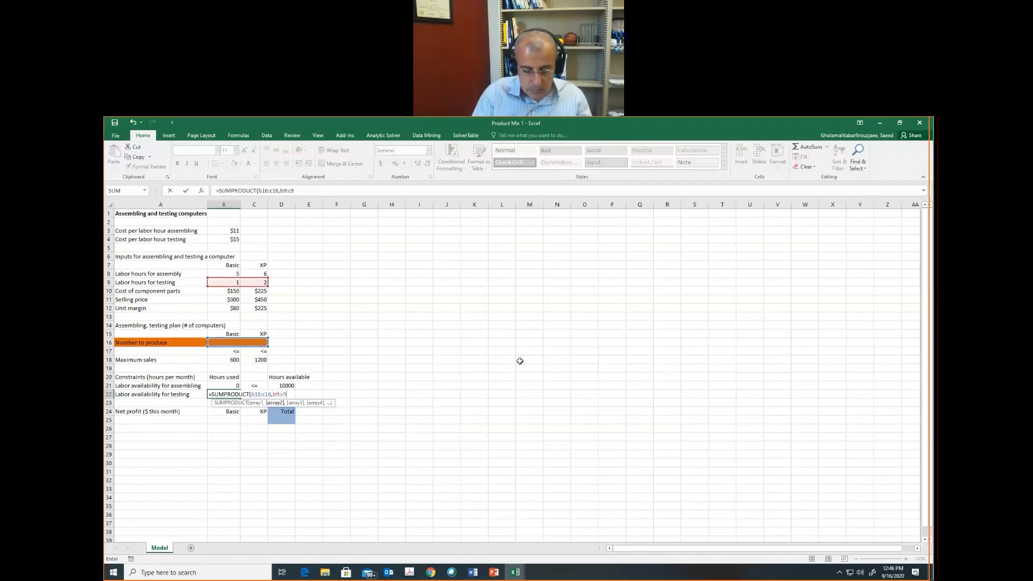
key("Return")
Enter =B12*B16 in B25 to calculate the Basic net profit from its unit margin and number to produce.
key("Return")
key("Return")
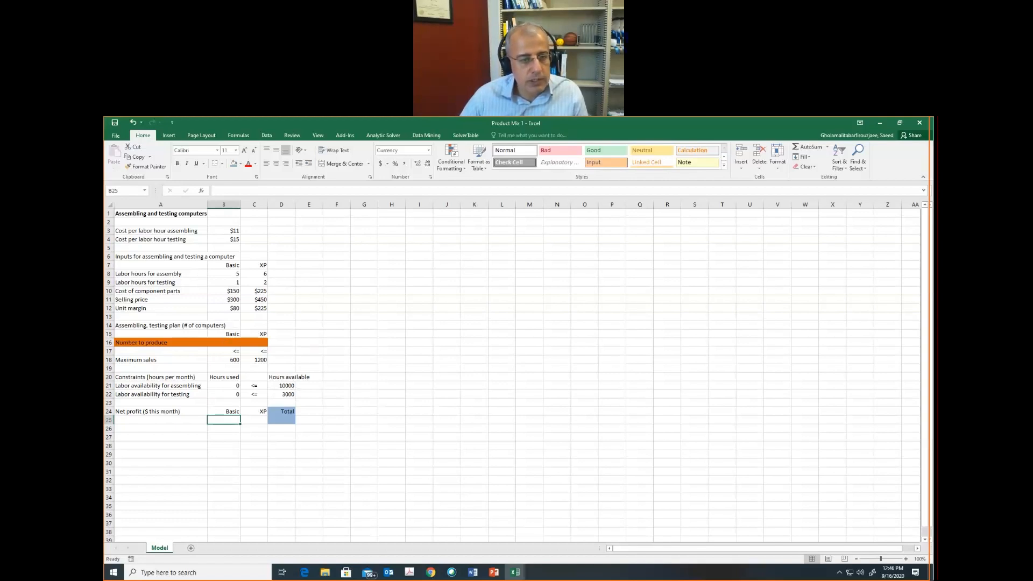
type("=")
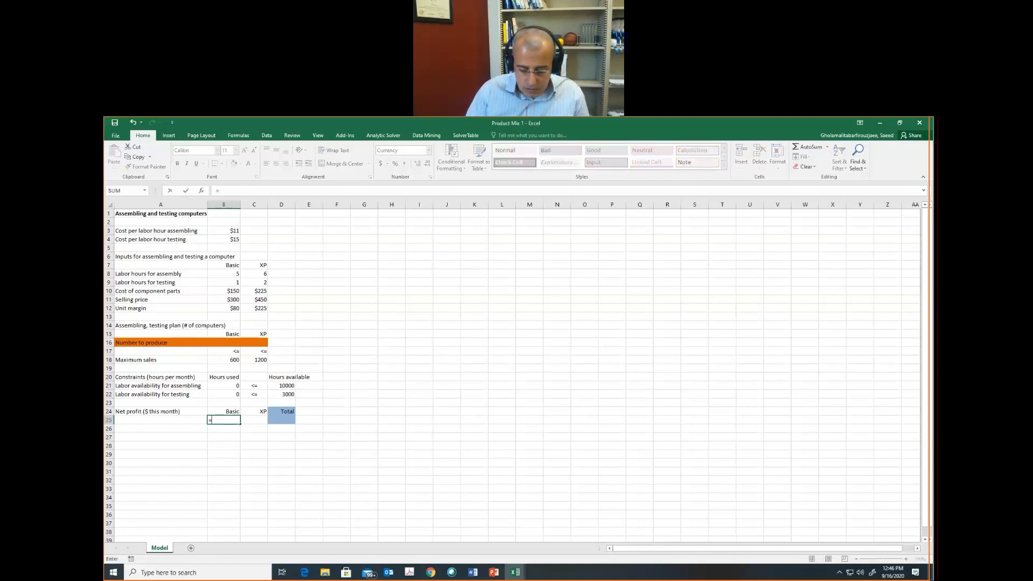
type("b12")
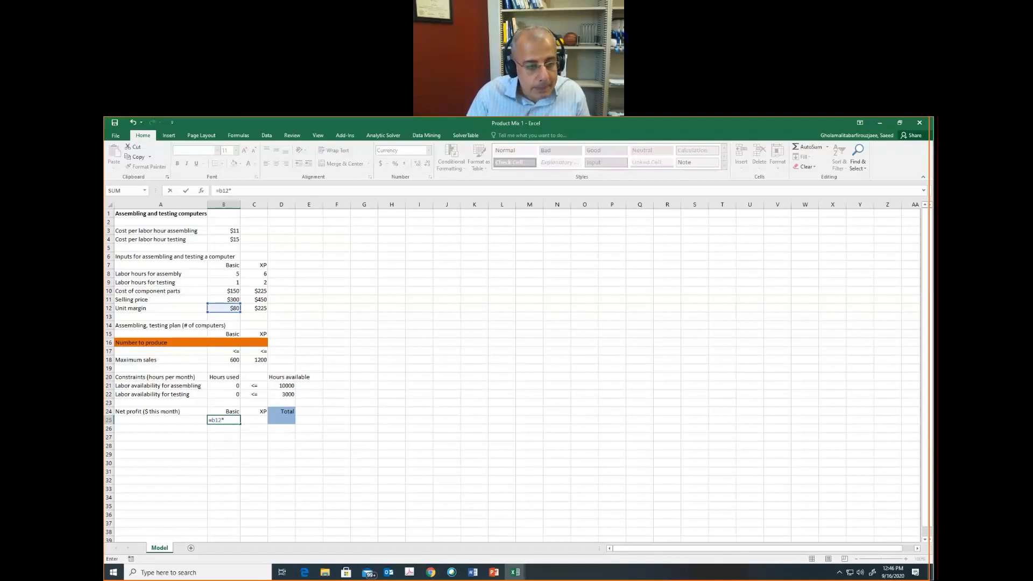
type("*b16")
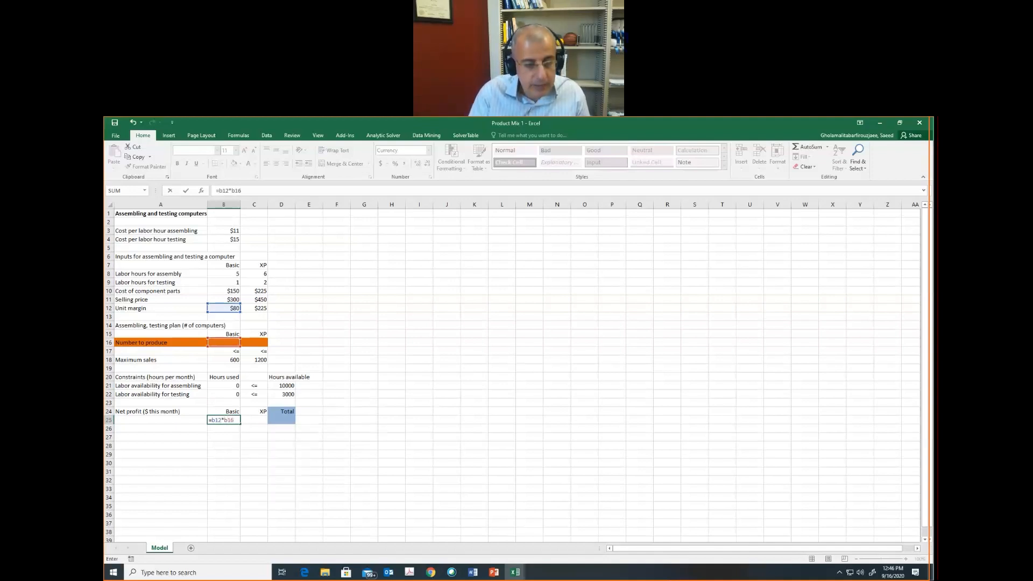
key("Return")
Copy the Basic net profit formula from B25 into C25 for the XP net profit.
key("Up")
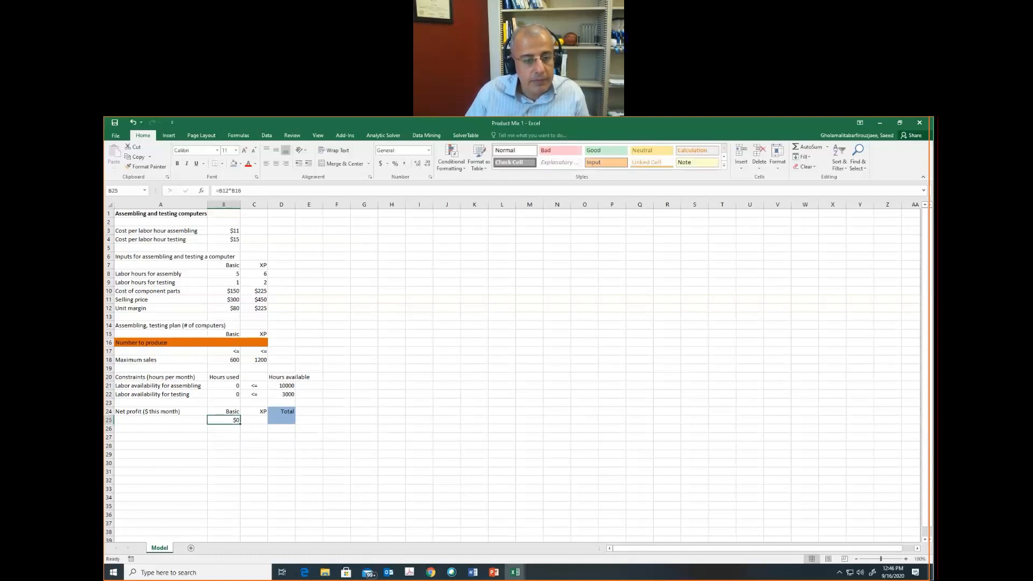
key("ctrl+c")
left_click(254, 420)
key("ctrl+v")
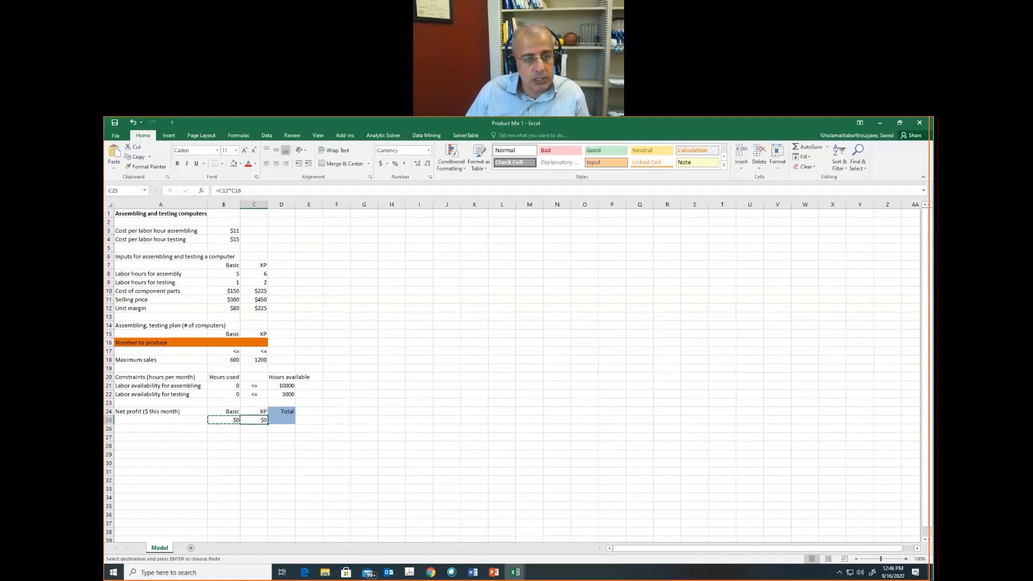
Total the Basic and XP net profits in D25 with =SUM(B25:C25).
left_click(282, 419)
type("=")
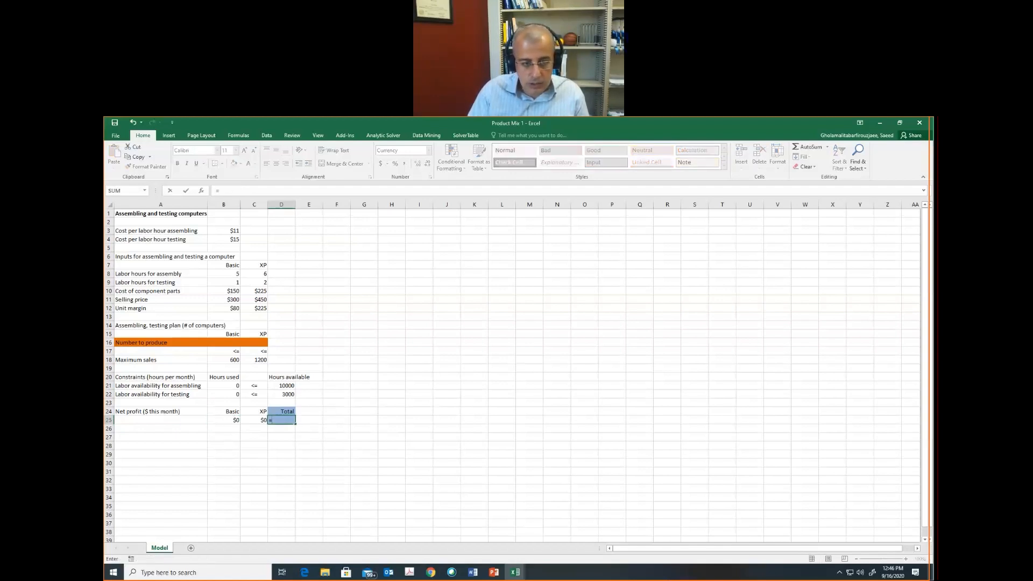
type("SUM(")
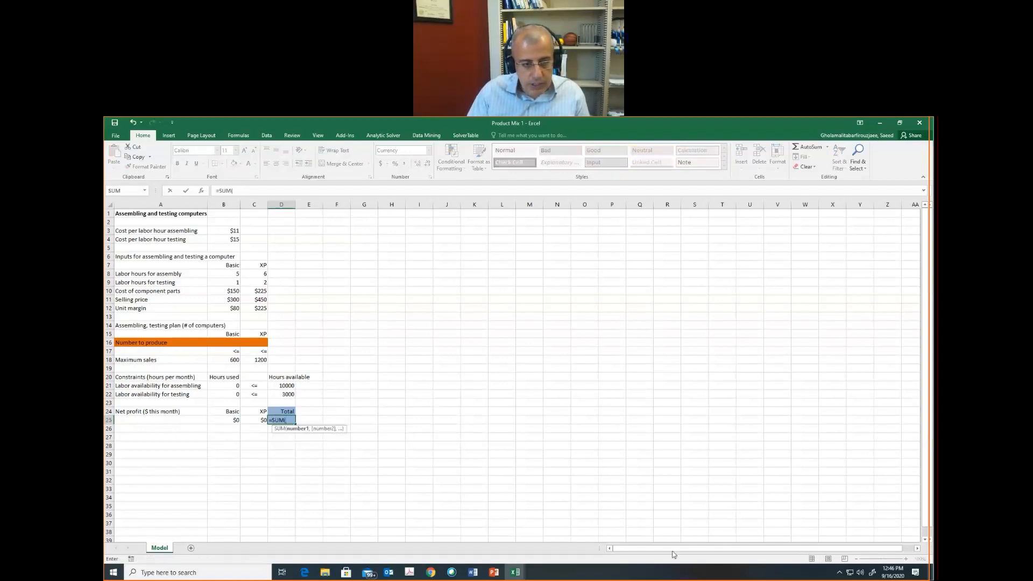
left_click_drag(220, 419, 253, 420)
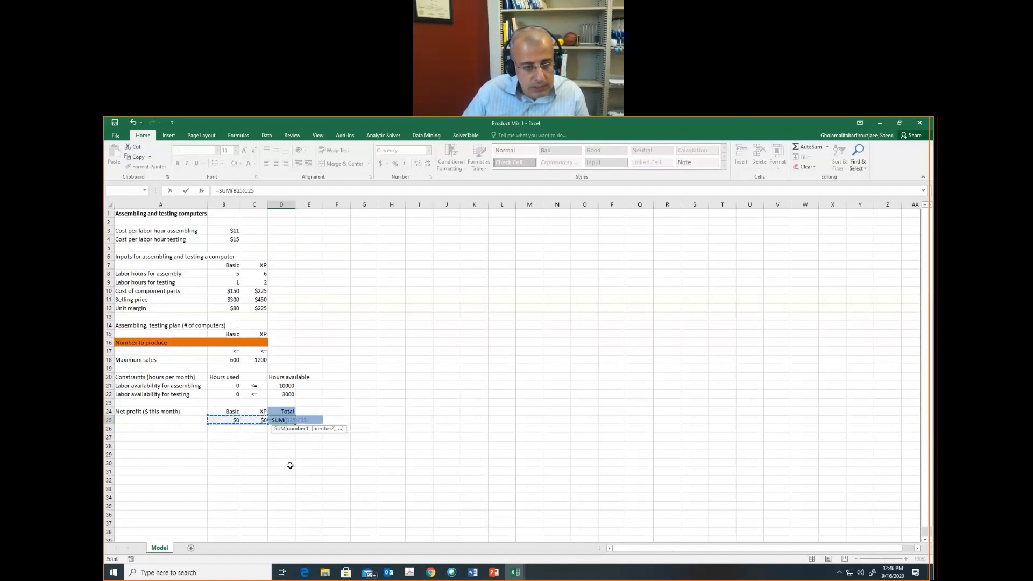
type(")")
key("Return")
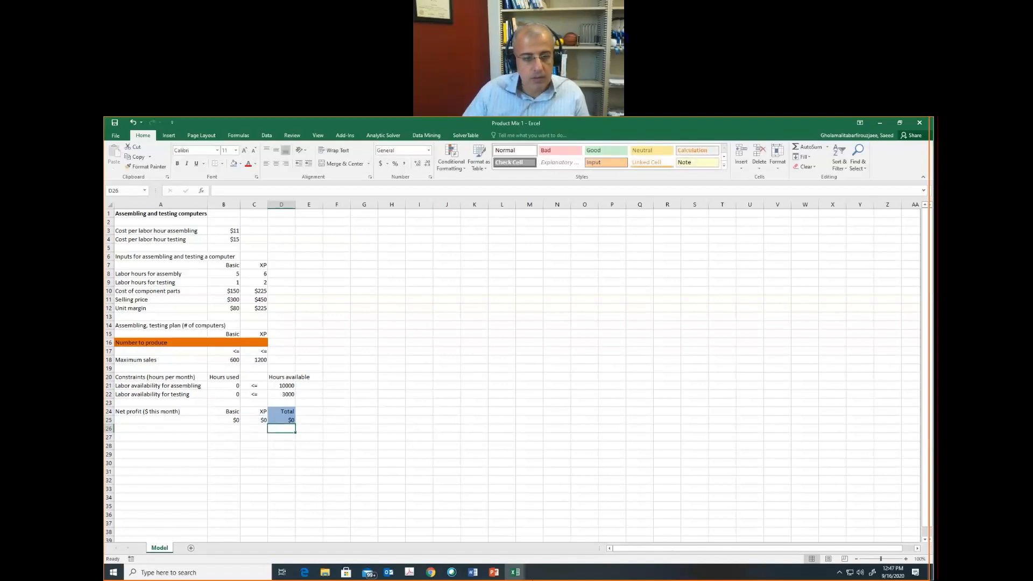
key("Up")
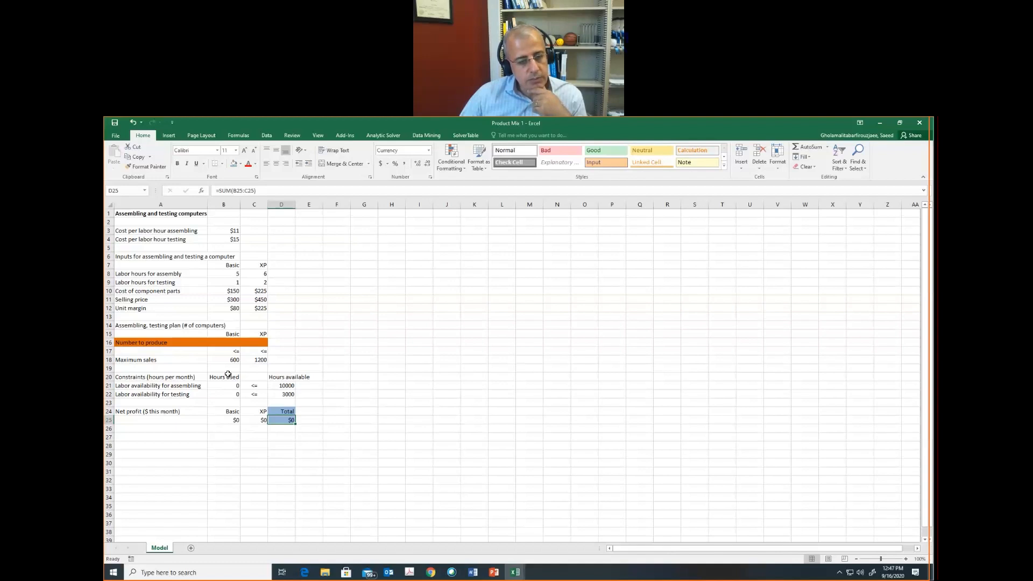
Check the Number to produce cells B16:C16, then open Solver with the total net profit cell D25 selected.
left_click(220, 342)
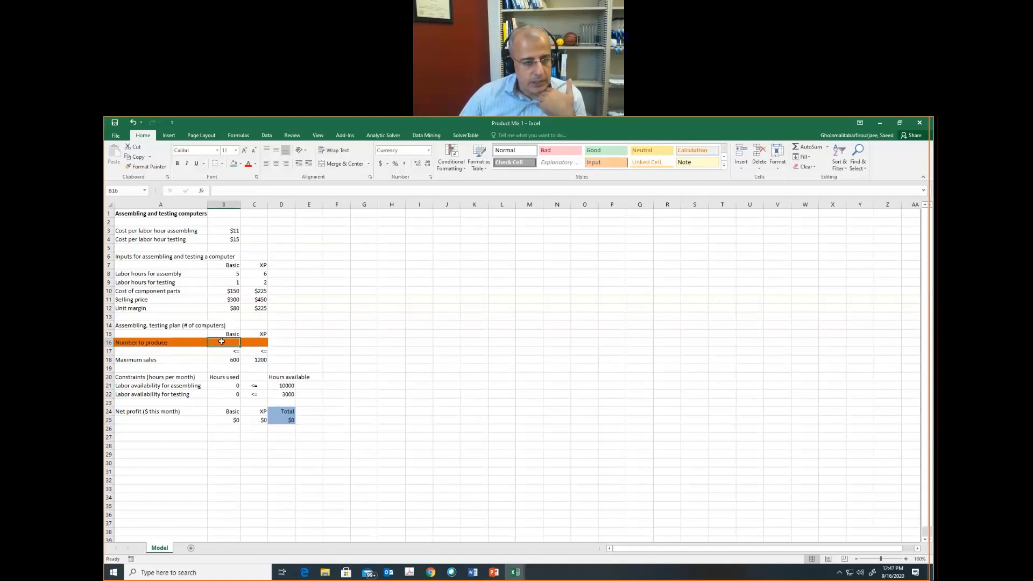
left_click_drag(239, 340, 258, 345)
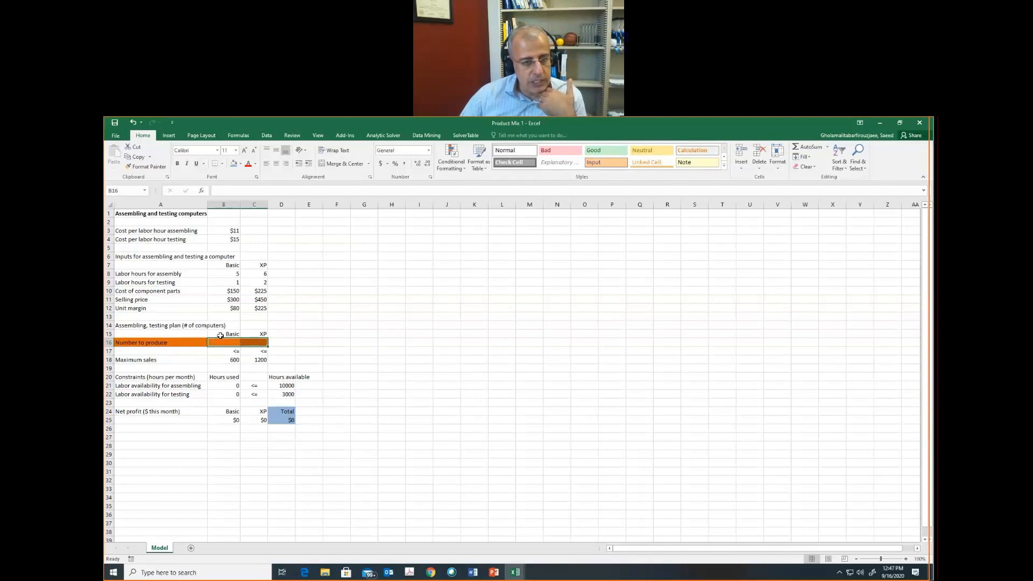
left_click(283, 419)
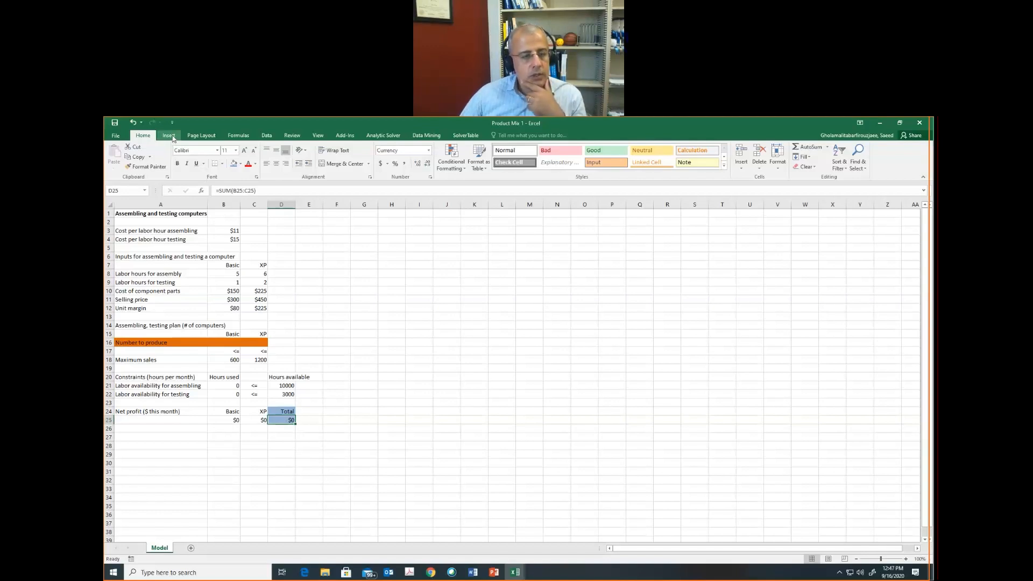
left_click(267, 137)
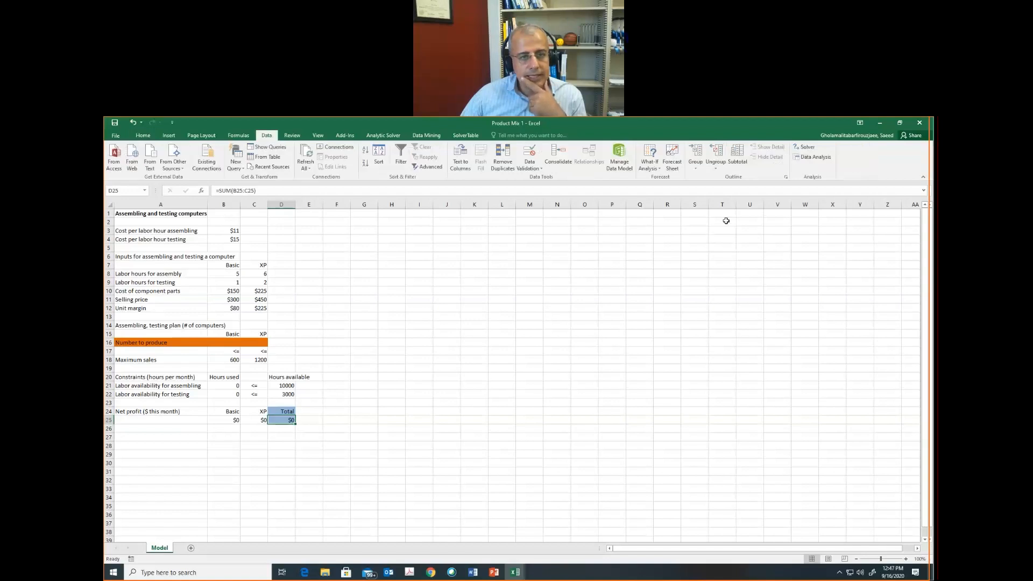
left_click(805, 147)
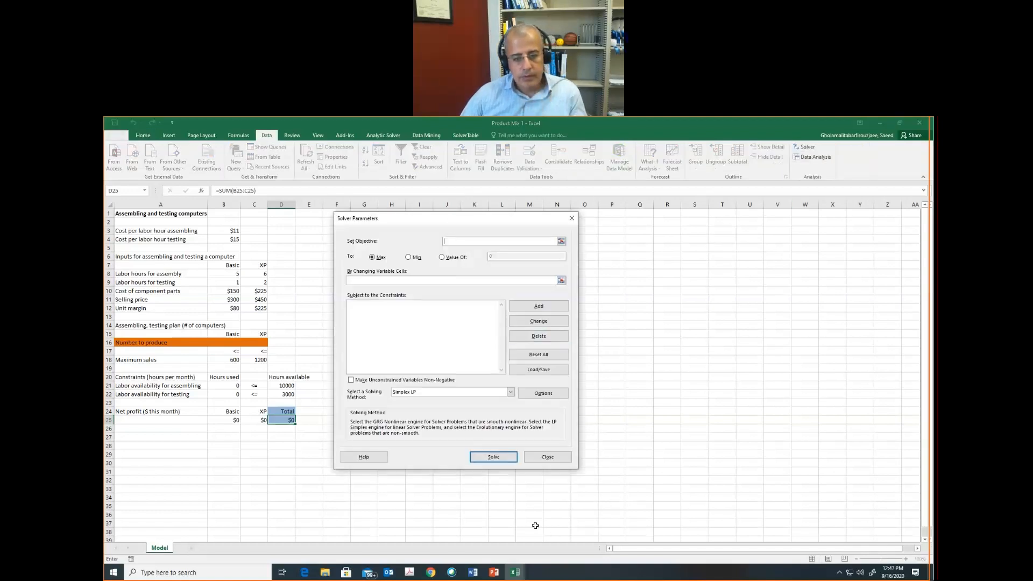
Dismiss Solver and create a name for the total net profit cell D25 from its Total label in the top row.
left_click_drag(465, 223, 603, 215)
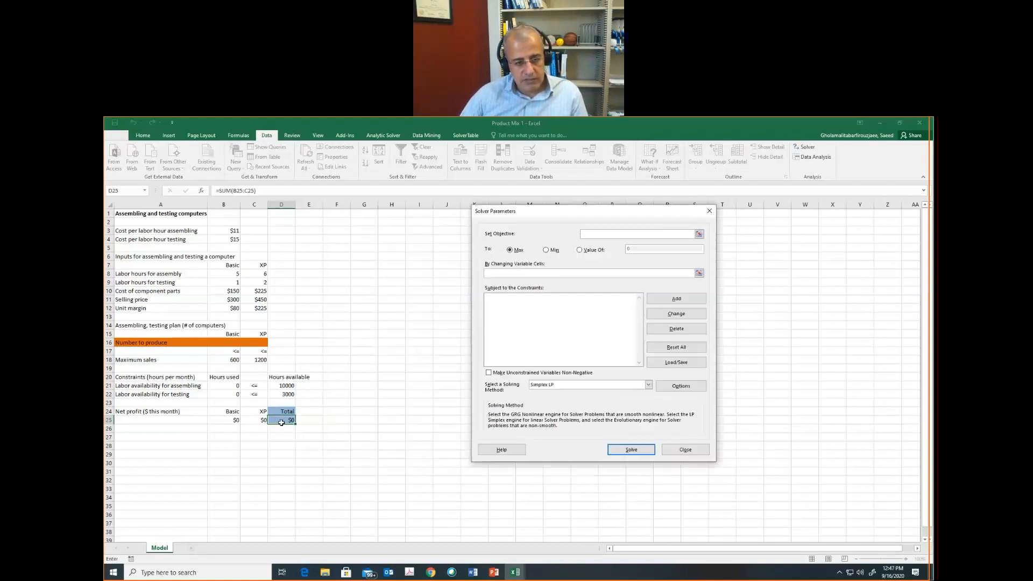
key("Escape")
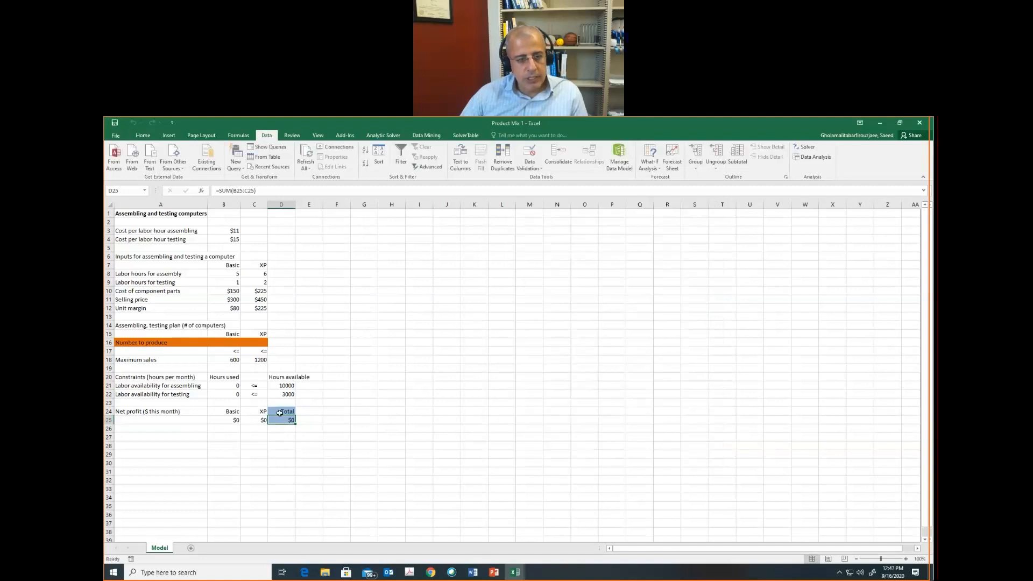
left_click_drag(280, 412, 283, 422)
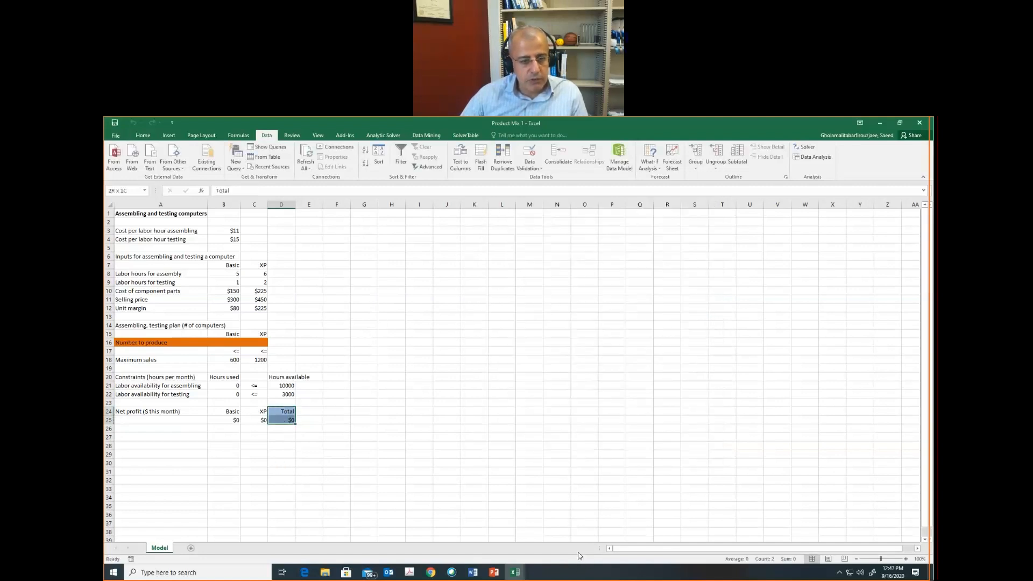
left_click(237, 138)
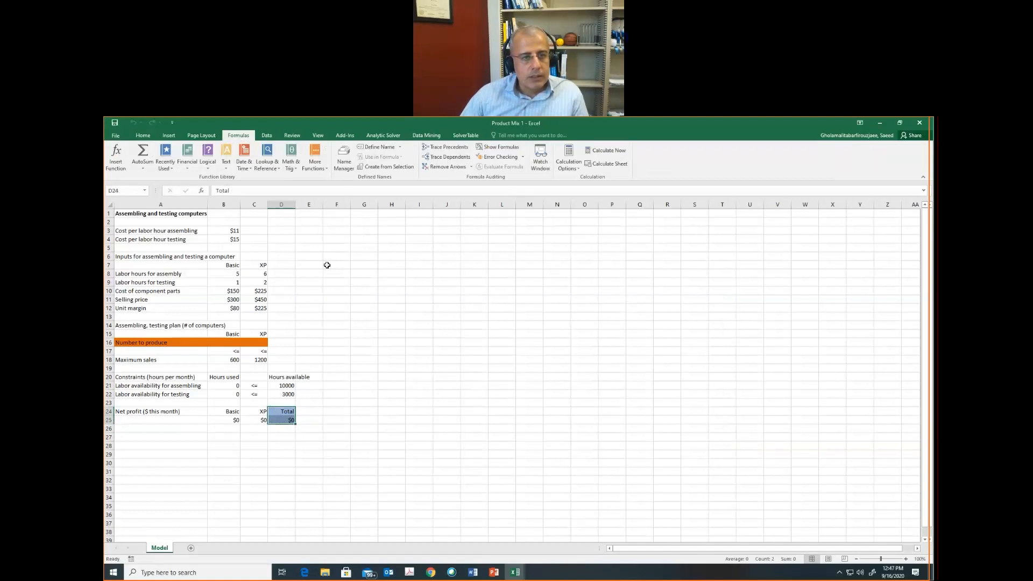
left_click(379, 171)
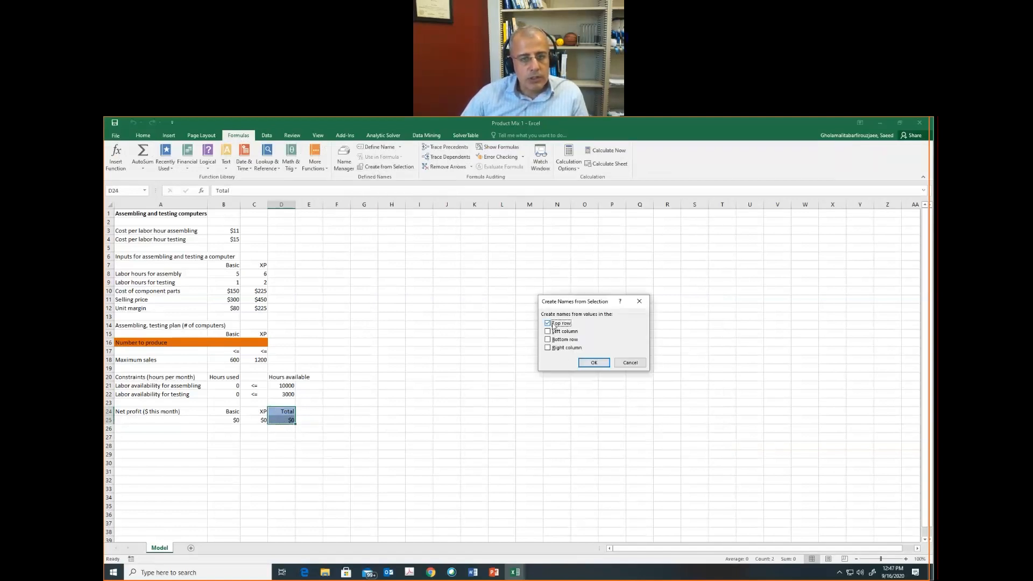
left_click(594, 363)
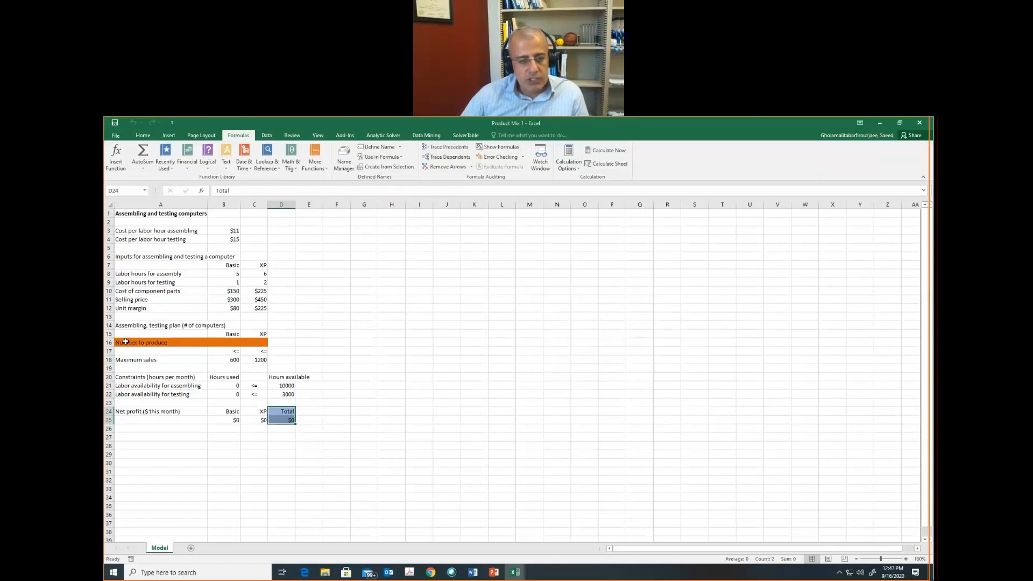
Create a name for the decision cells B16:C16 from the Number to produce label in the left column.
left_click(196, 339)
left_click_drag(197, 339, 260, 343)
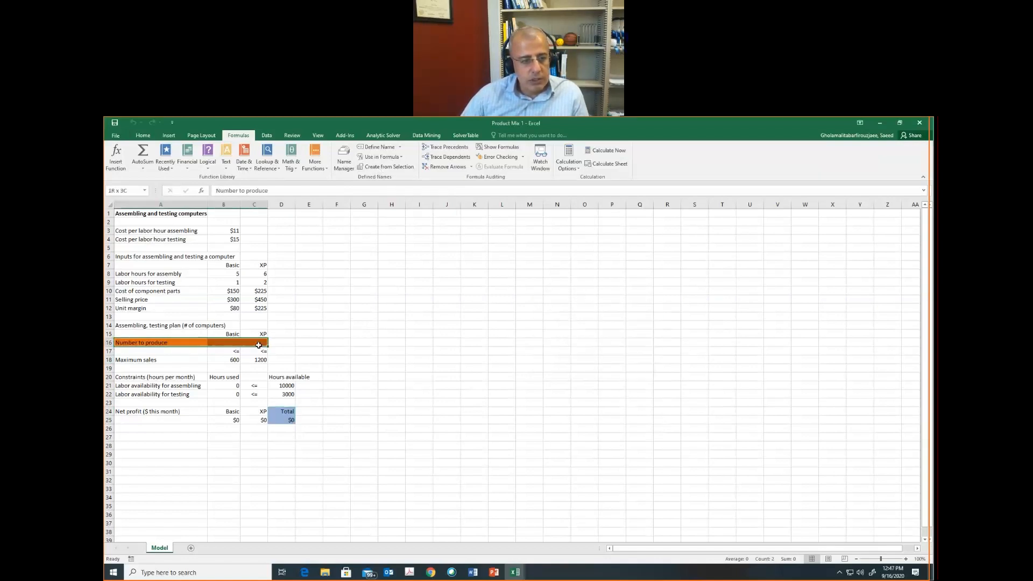
left_click(385, 167)
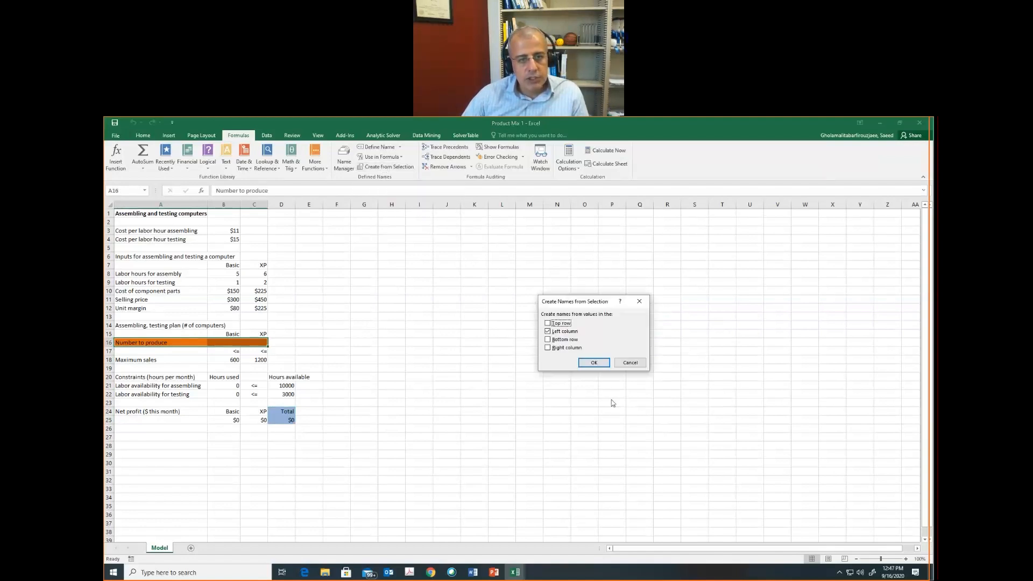
left_click(587, 365)
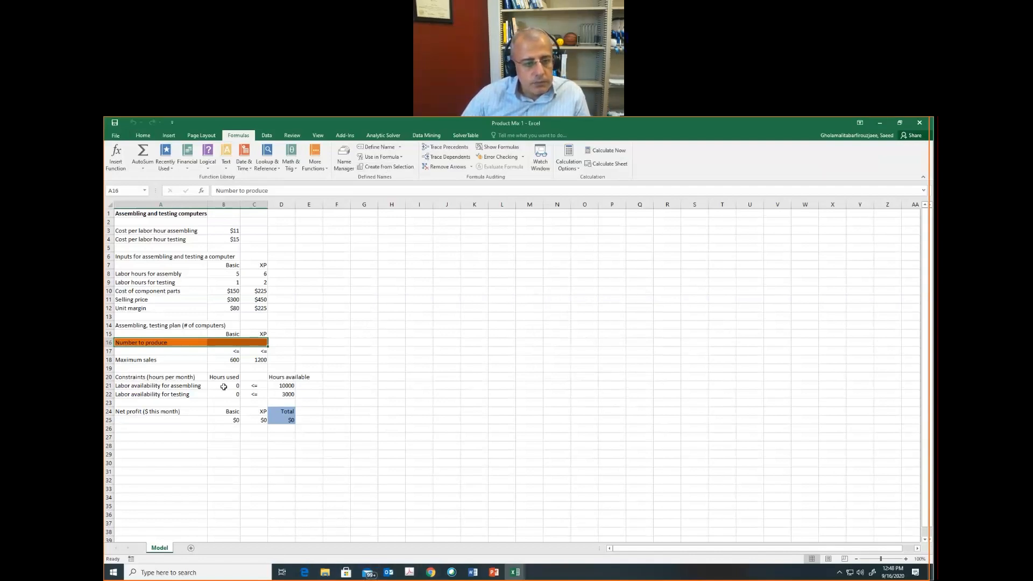
Create names for B21:B22 and D21:D22 from their Hours used and Hours available column headers.
left_click_drag(223, 377, 226, 394)
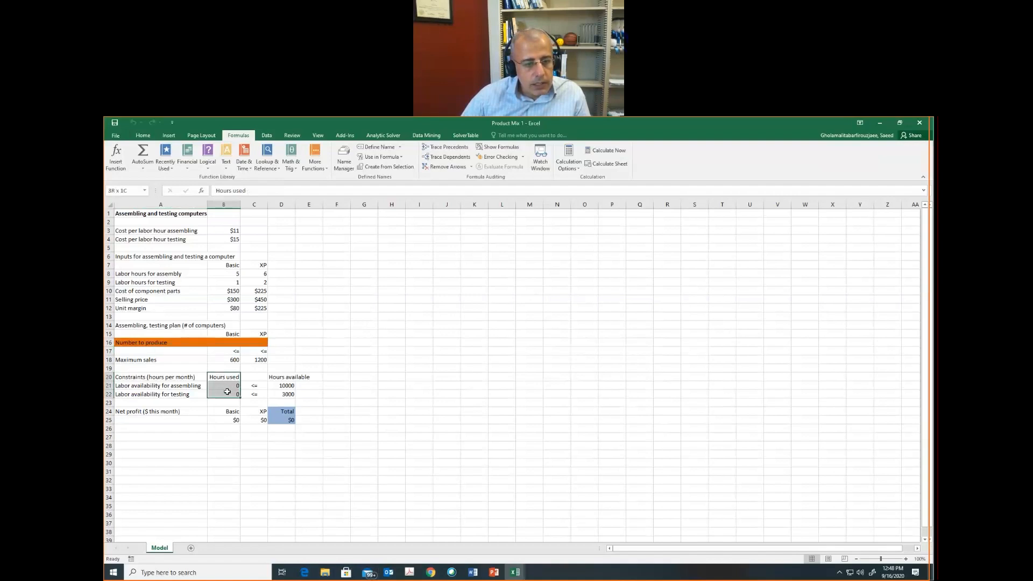
left_click(385, 167)
left_click(594, 364)
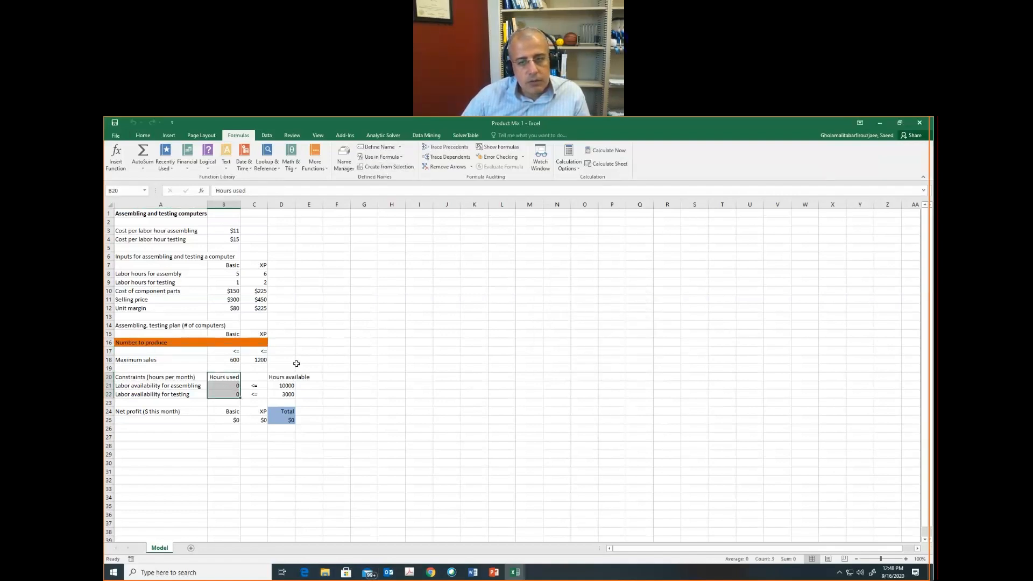
left_click_drag(280, 378, 281, 395)
scroll(282, 395, "down", 1)
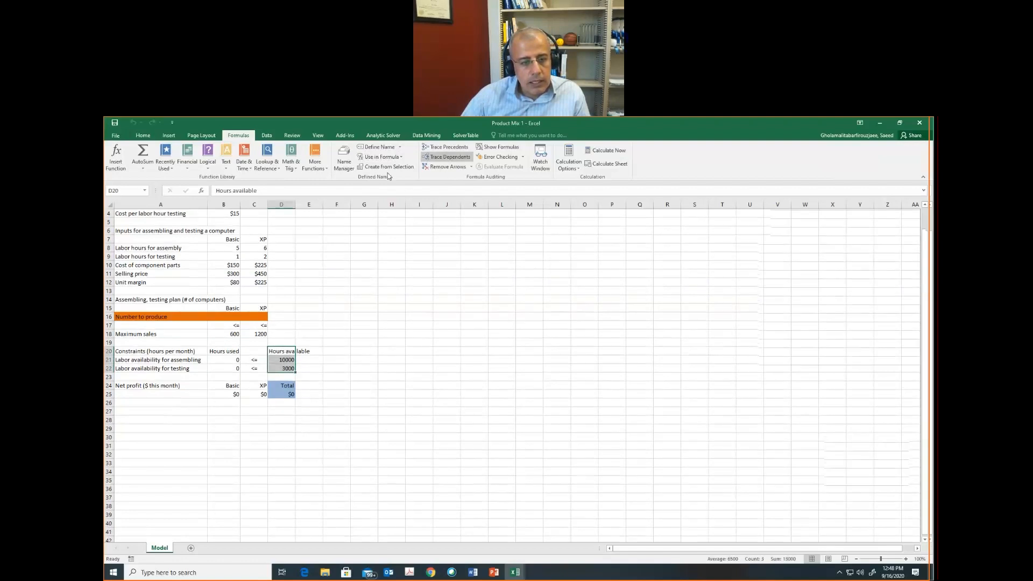
left_click(387, 170)
left_click(591, 364)
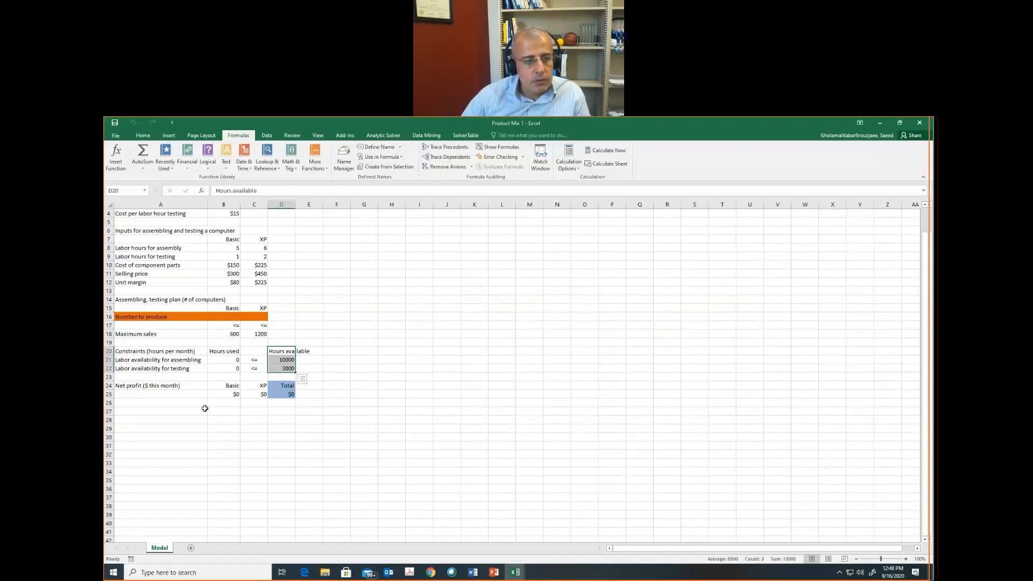
Create a name for the sales limits B18:C18 from the Maximum sales label in the left column.
left_click_drag(140, 334, 260, 334)
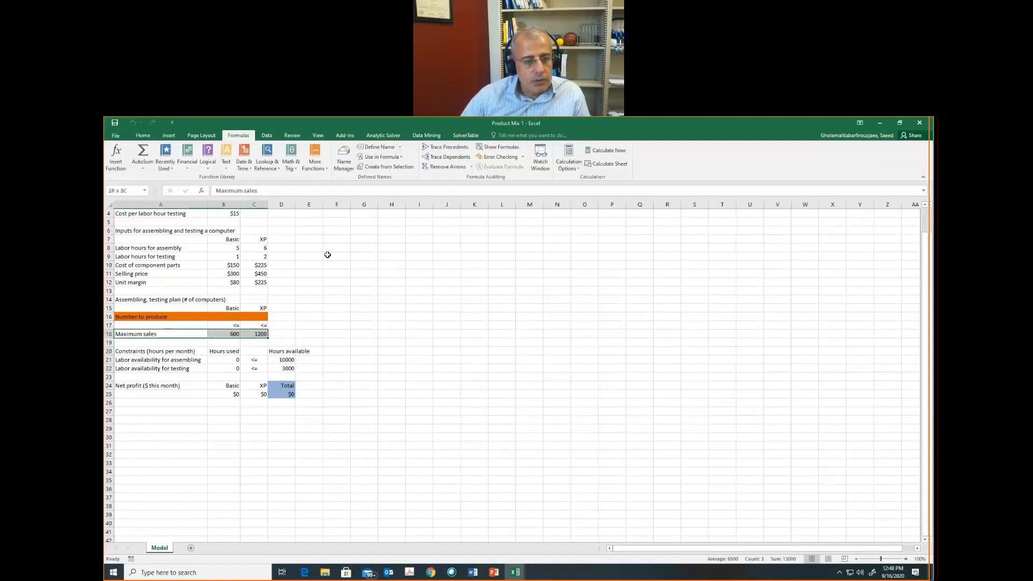
left_click(386, 166)
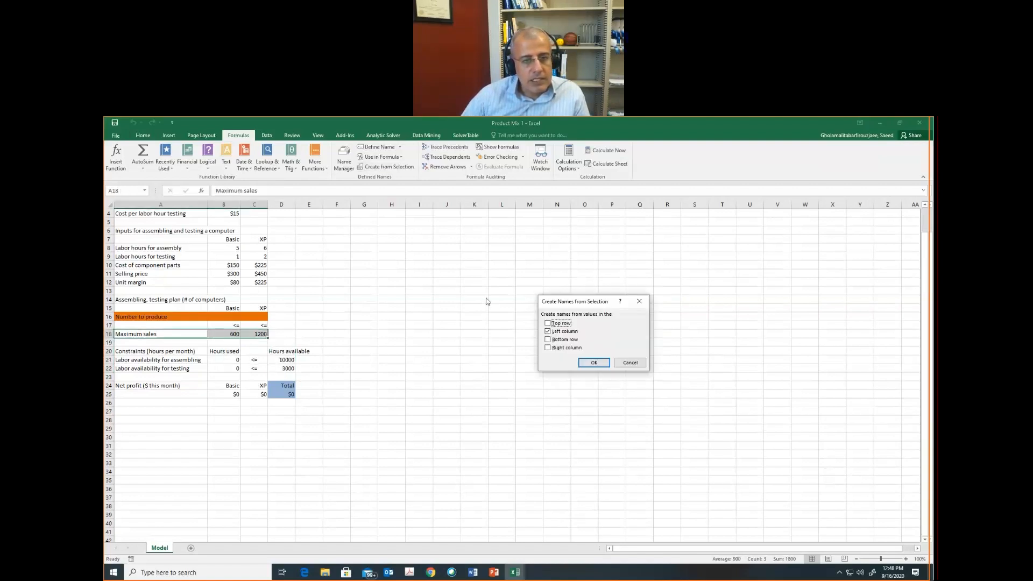
left_click(591, 364)
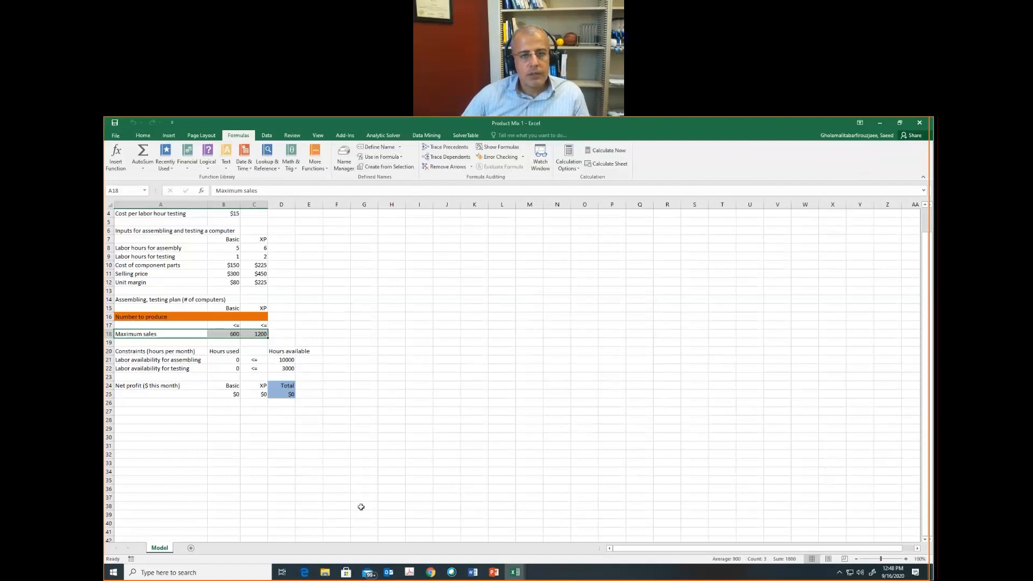
Open Solver again and set the objective to the named cell Total.
left_click(169, 135)
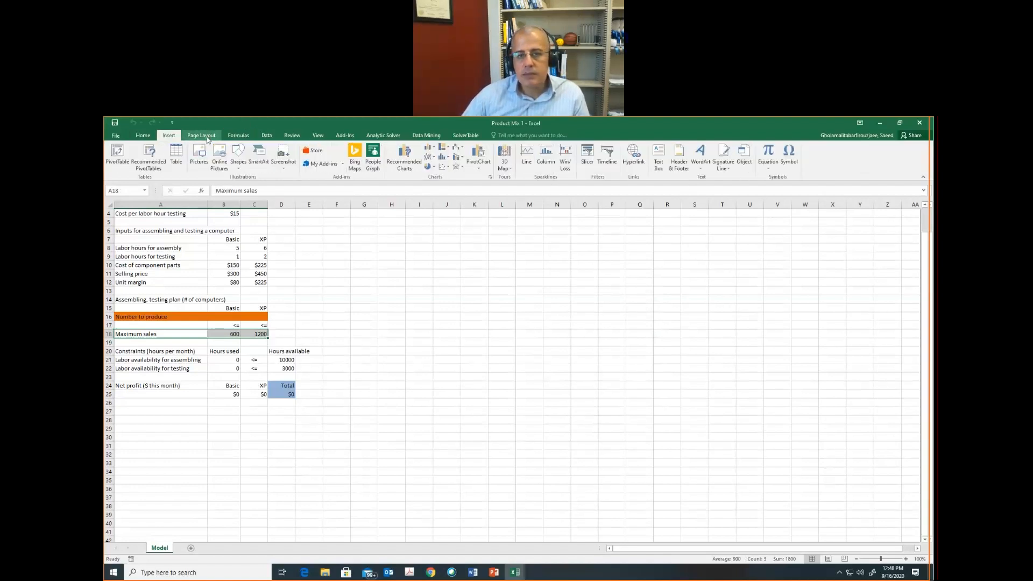
left_click(267, 135)
scroll(538, 269, "up", 1)
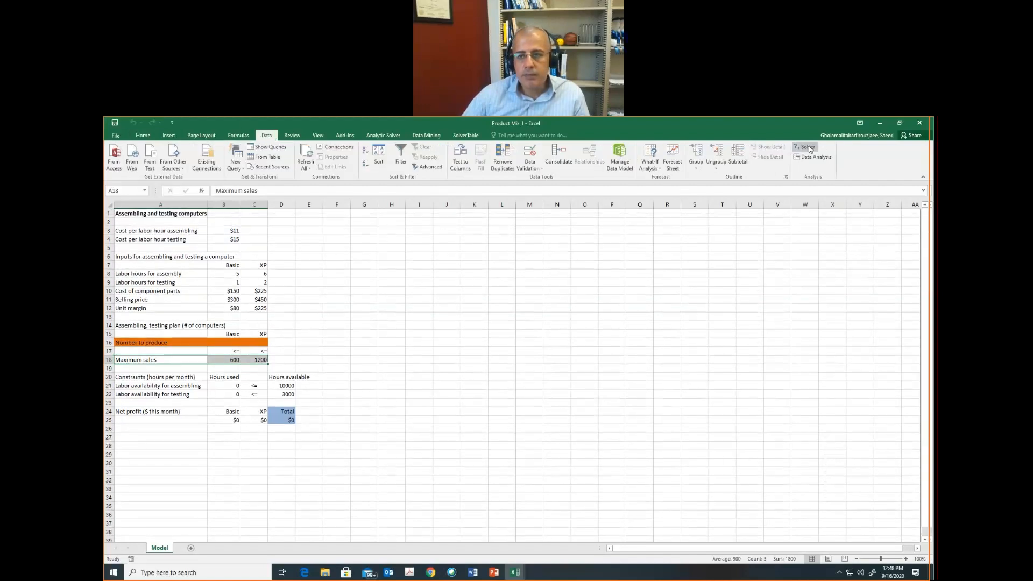
left_click(809, 147)
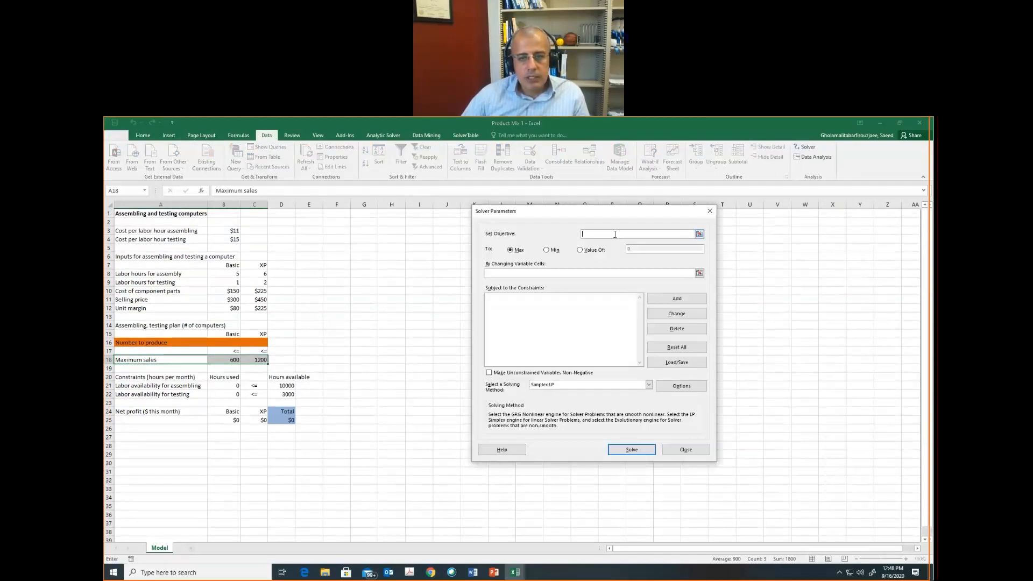
type("Total")
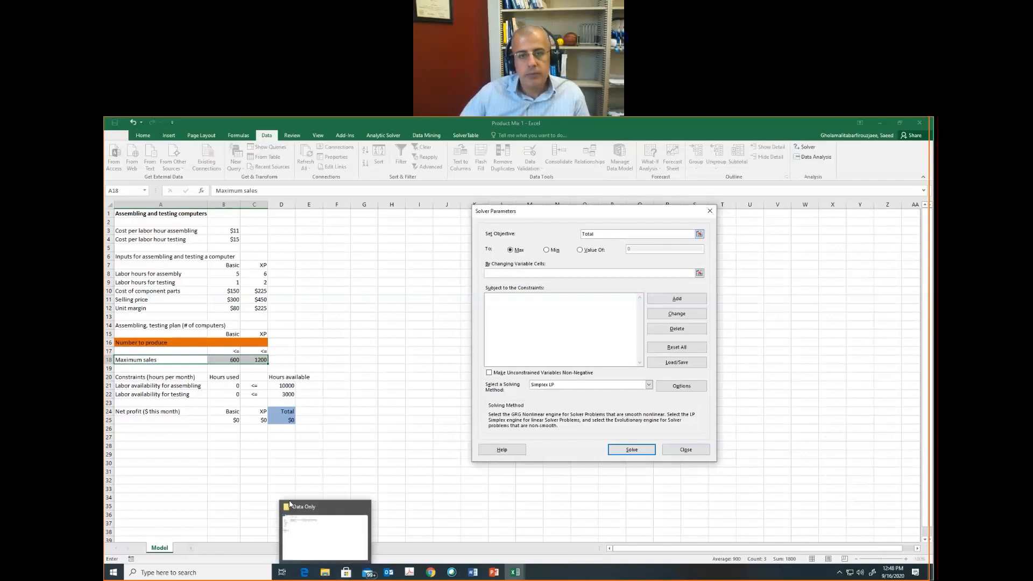
Set the Solver changing variable cells to the named range Number_to_produce.
scroll(186, 303, "down", 2)
left_click(490, 274)
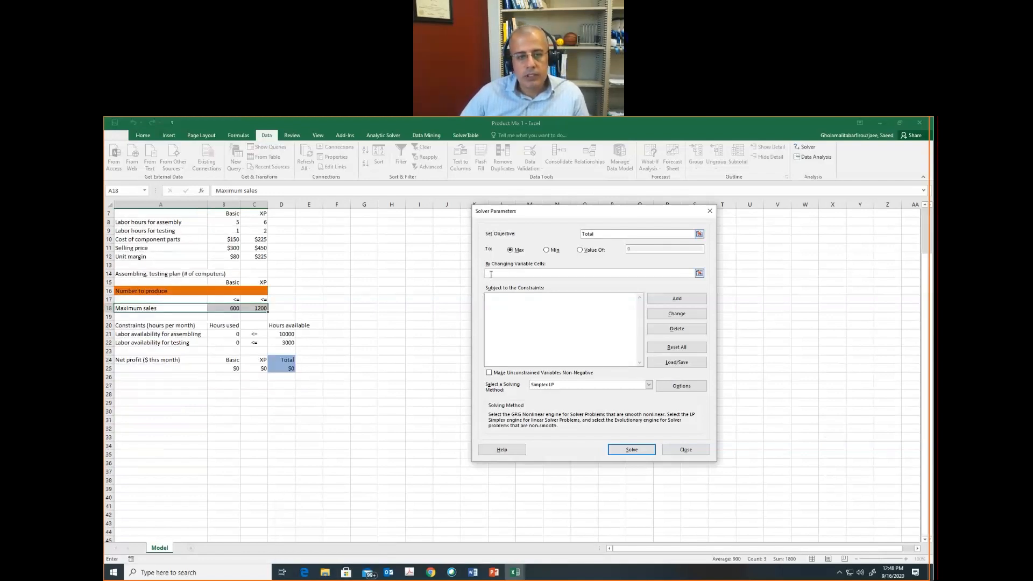
type("Number_")
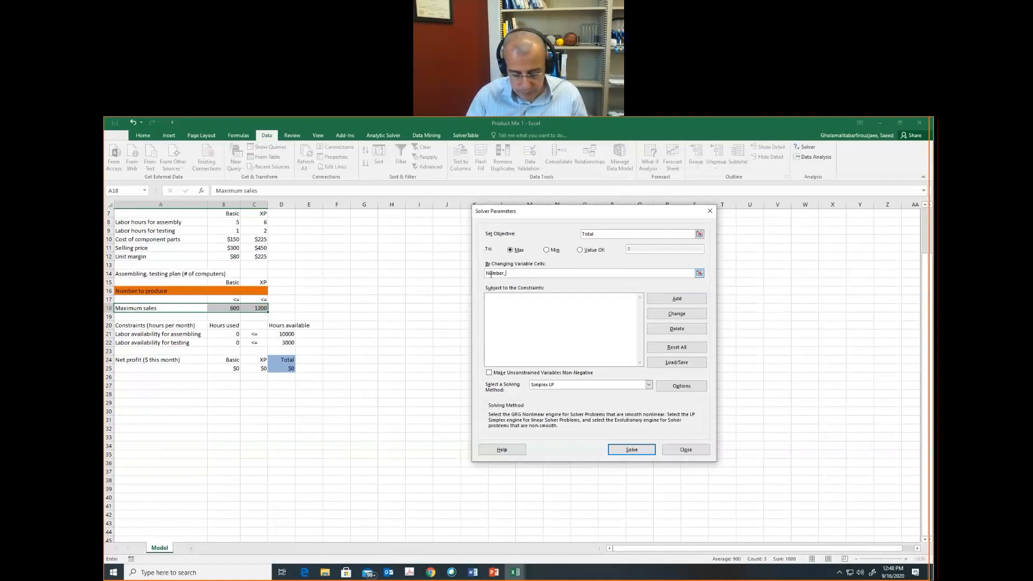
type("to_pr")
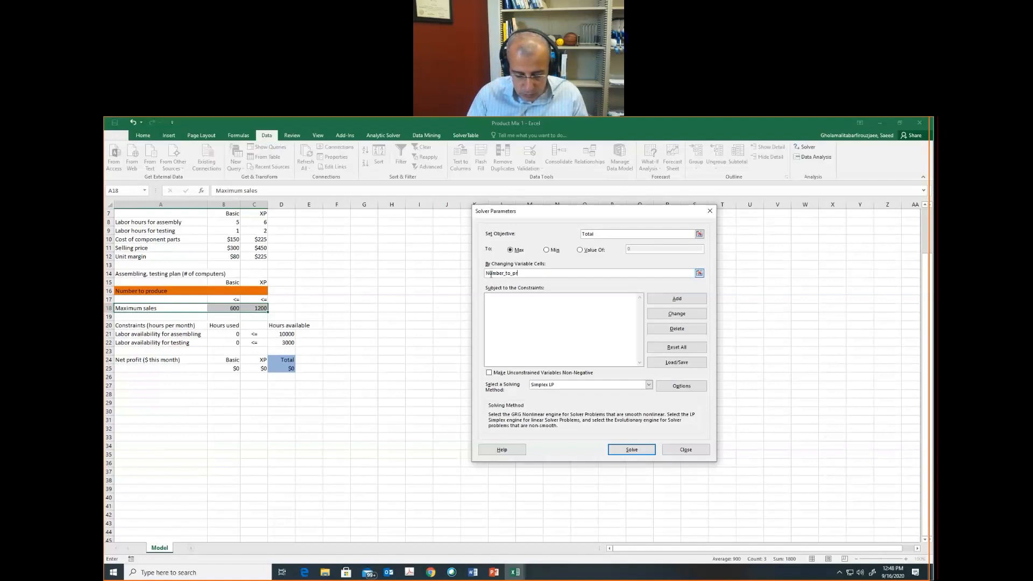
type("oduce")
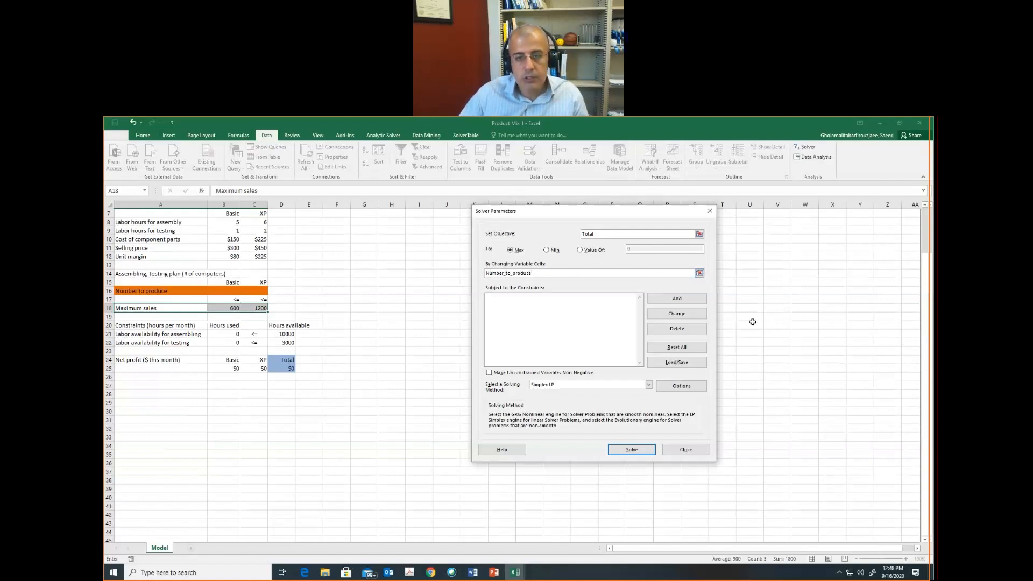
Add the Solver constraint Number_to_produce <= Maximum_sales.
left_click(677, 299)
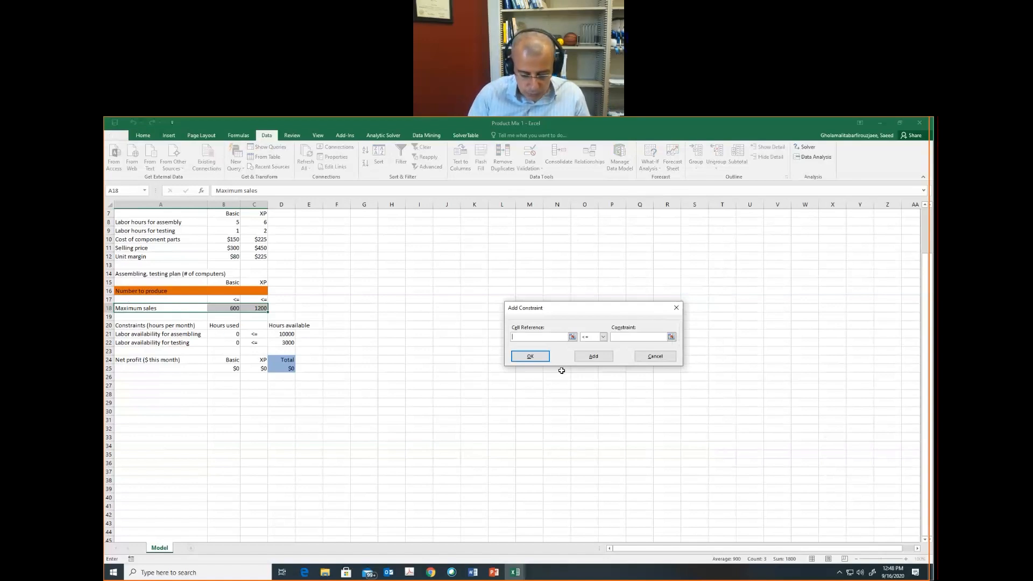
type("Number_to")
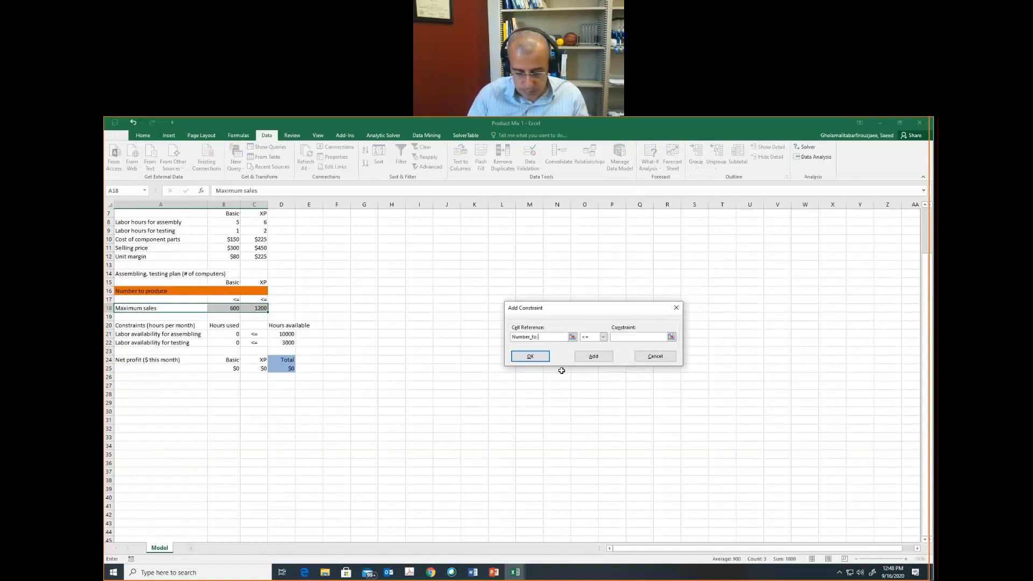
type("_prod")
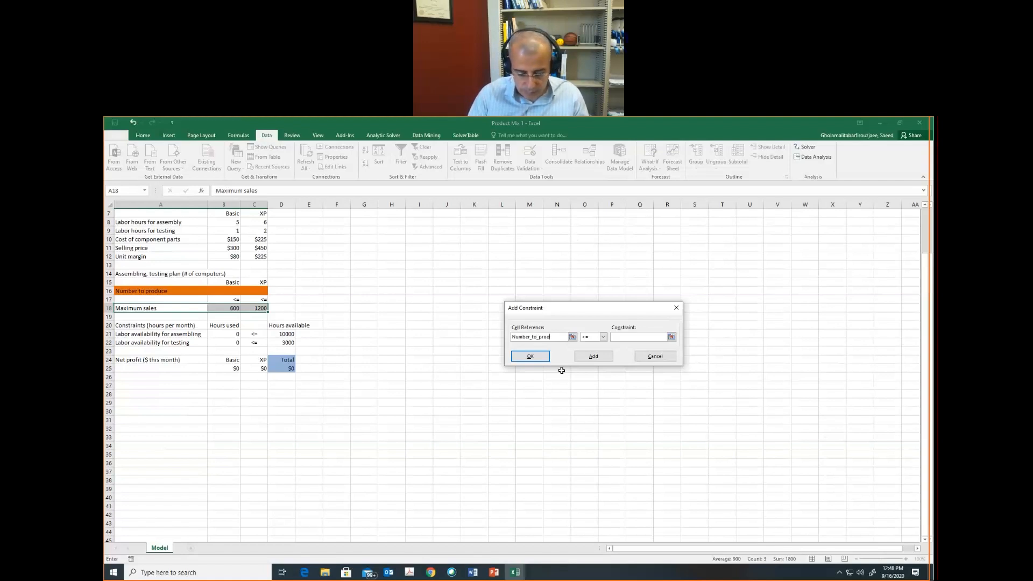
type("uxce")
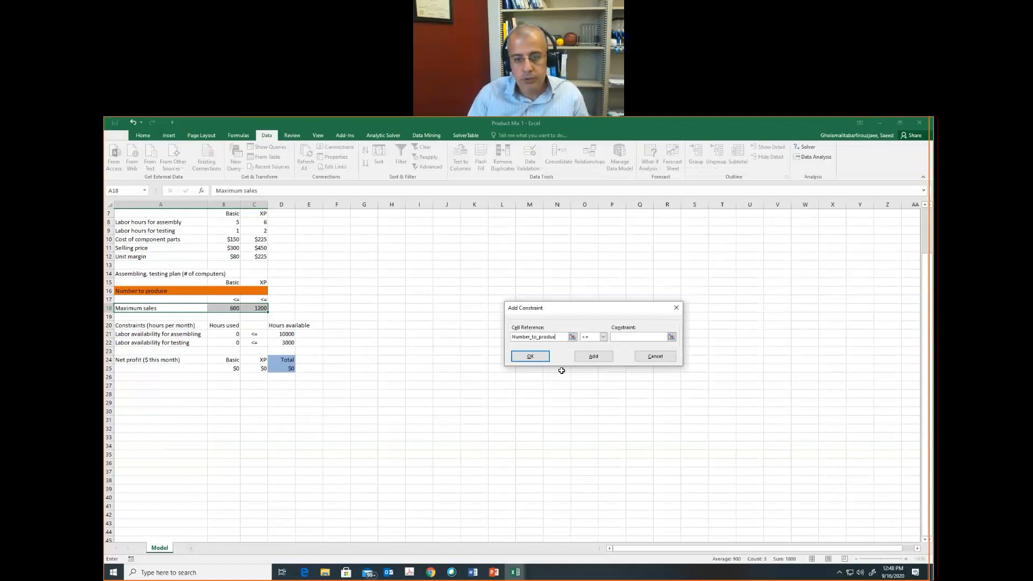
key("Tab")
key("Tab")
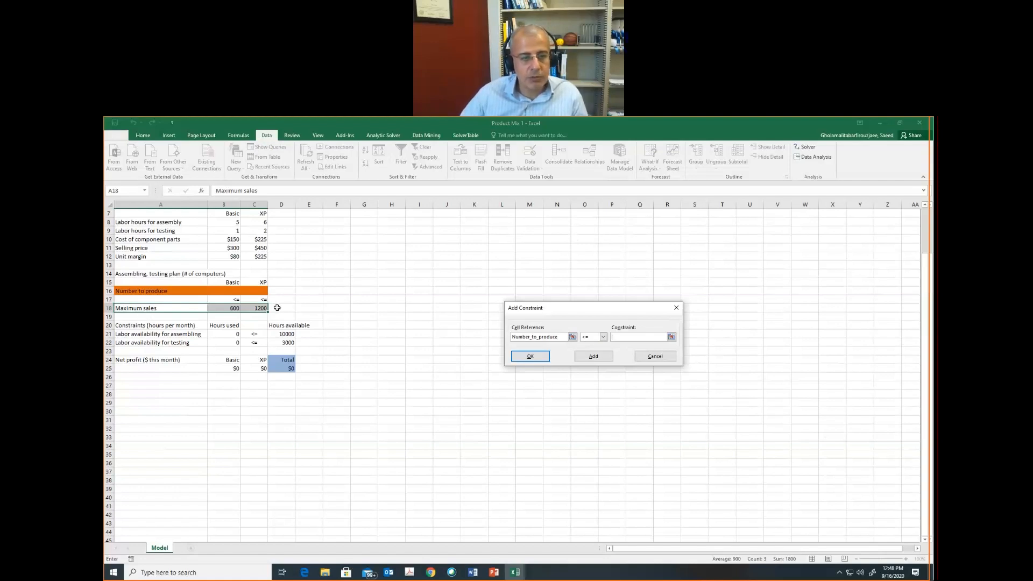
type("Maximum_sales")
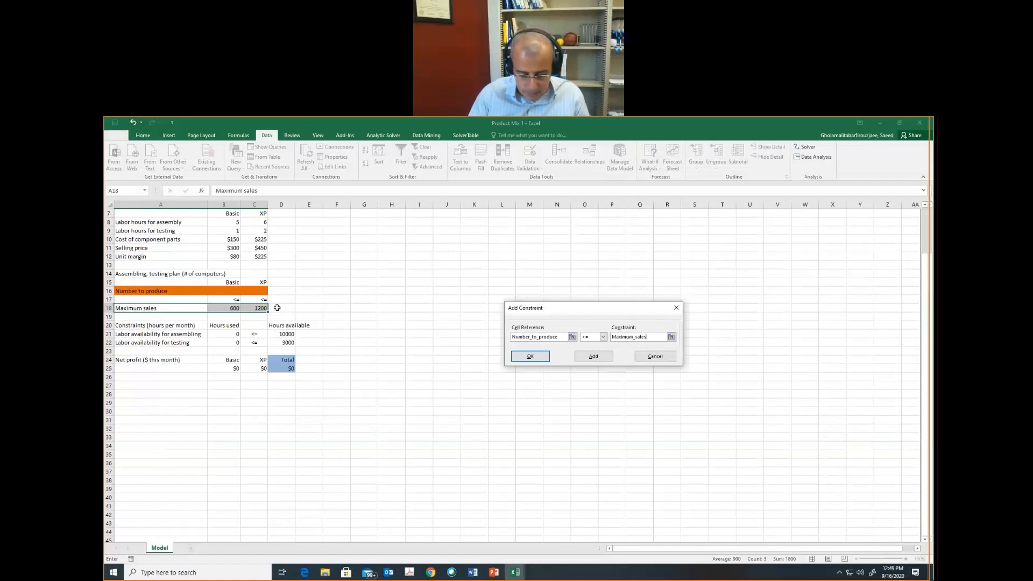
left_click(593, 356)
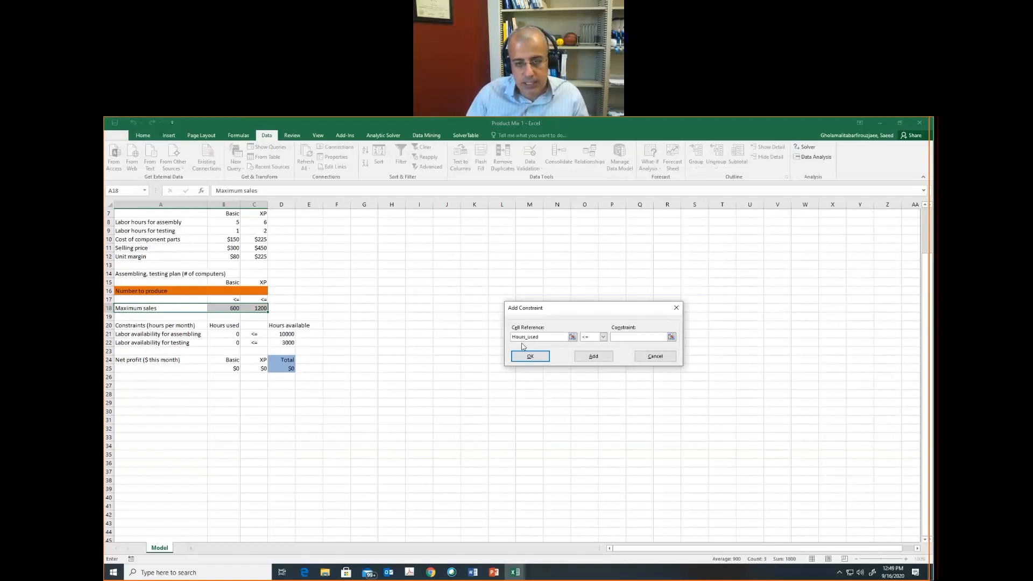
Add the Solver constraint Hours_used <= Hours_available and make the unconstrained variables non-negative.
type("ours_available")
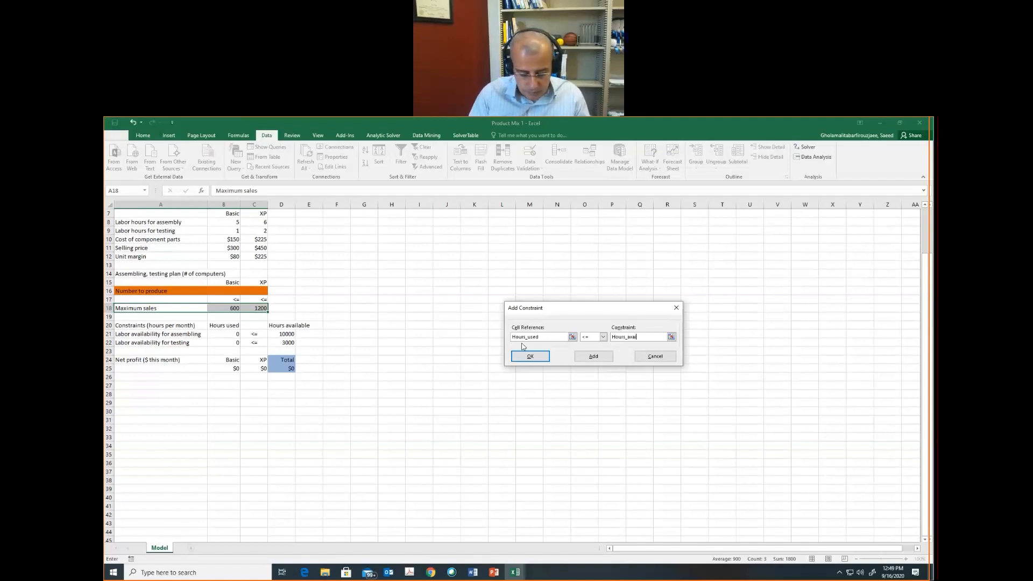
left_click(592, 356)
left_click(651, 359)
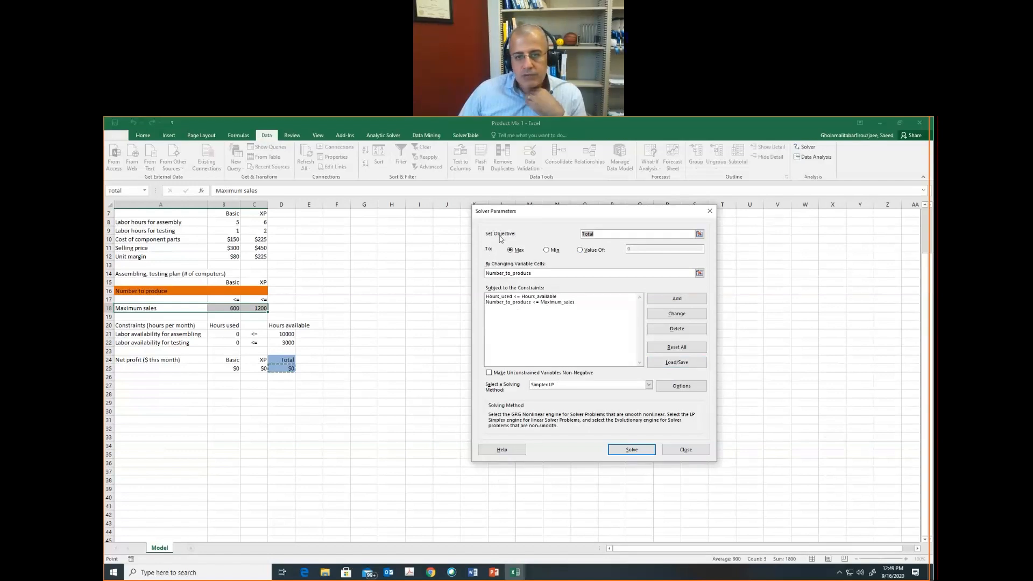
left_click(537, 273)
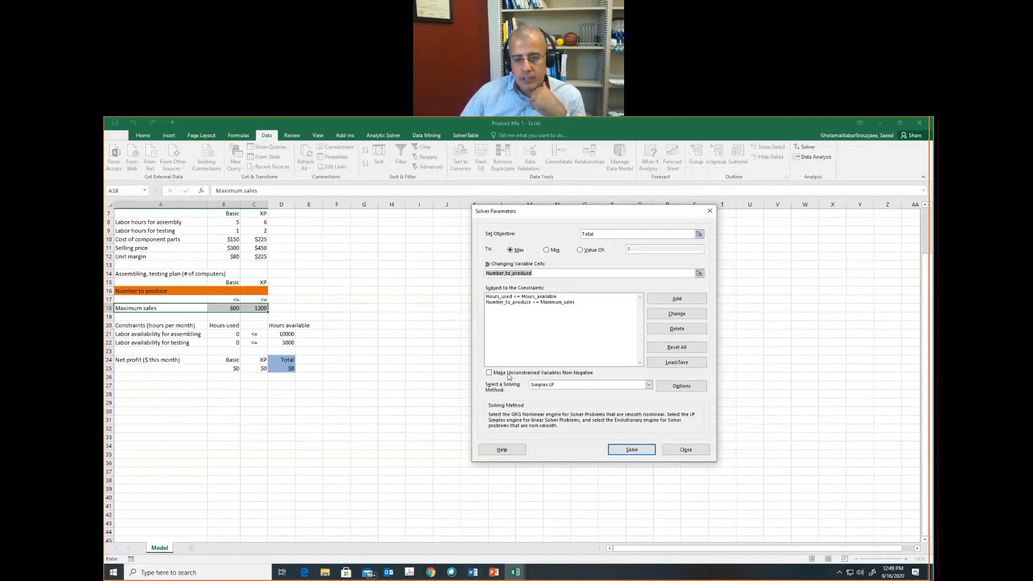
left_click(490, 373)
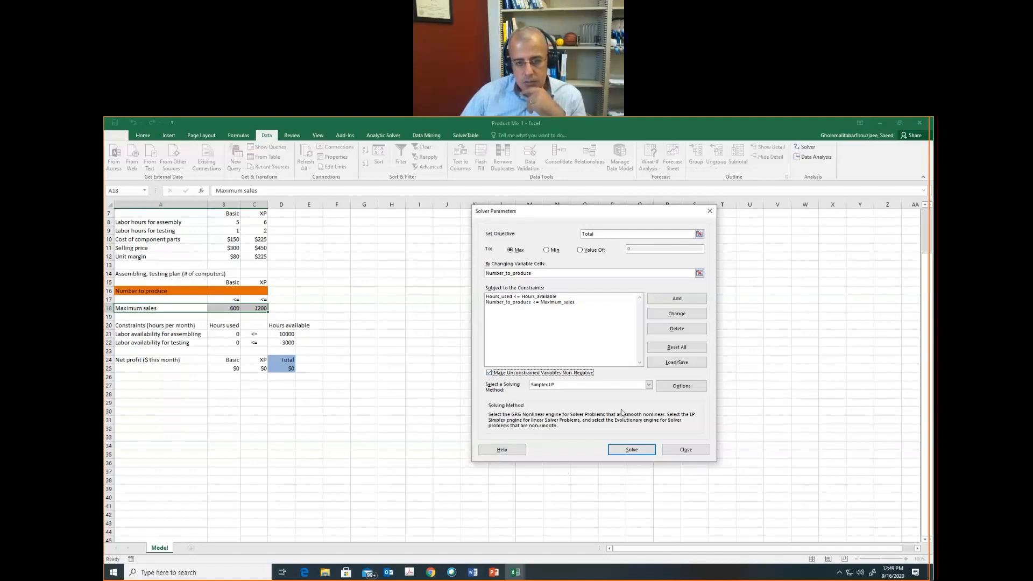
Keep Simplex LP as the solving method and solve the product mix model.
left_click(589, 385)
left_click(589, 387)
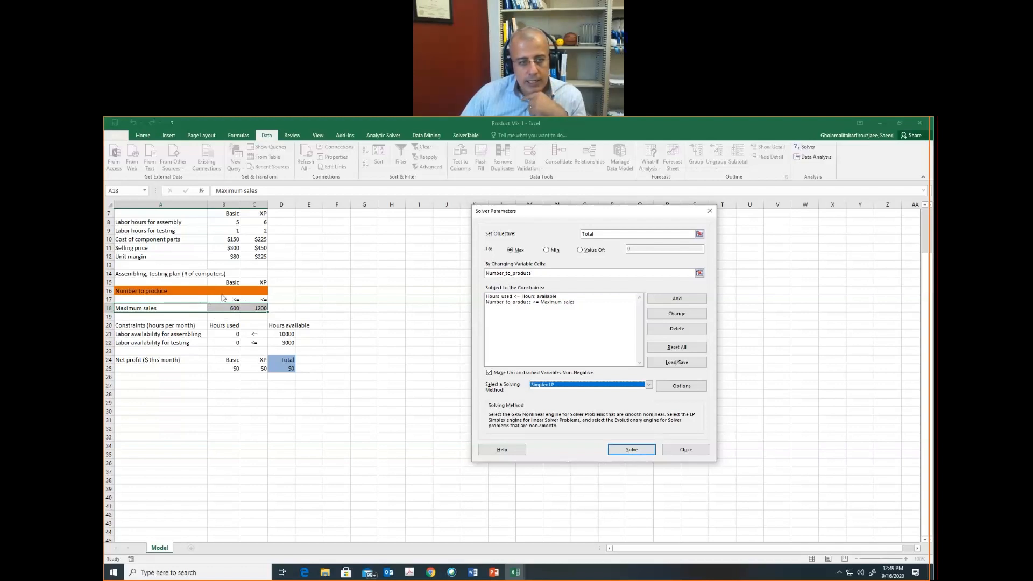
left_click(631, 449)
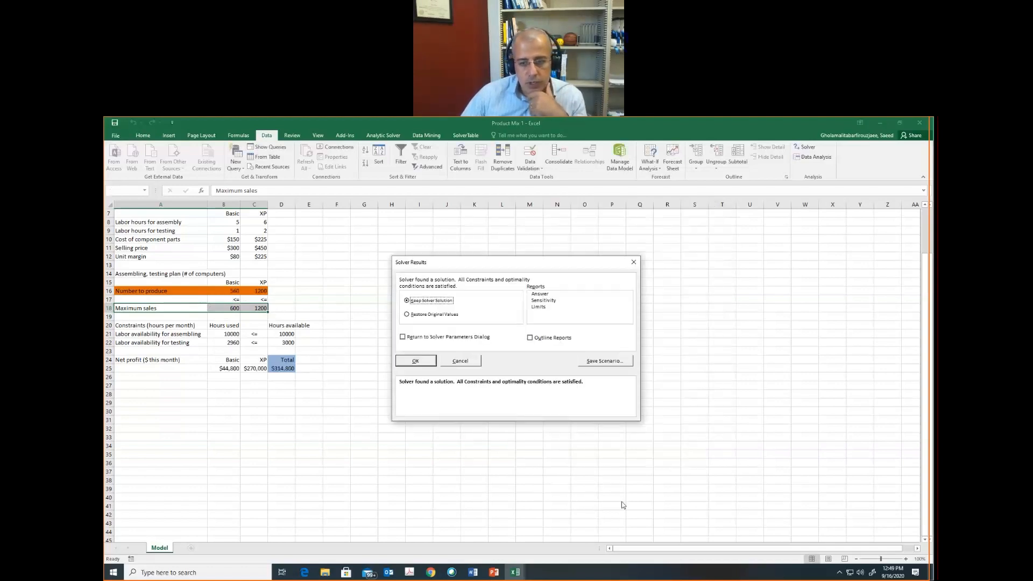
Keep the Solver solution with Answer, Sensitivity and Limits reports, and select the Number to produce values for Basic and XP.
left_click(546, 294)
left_click(542, 307)
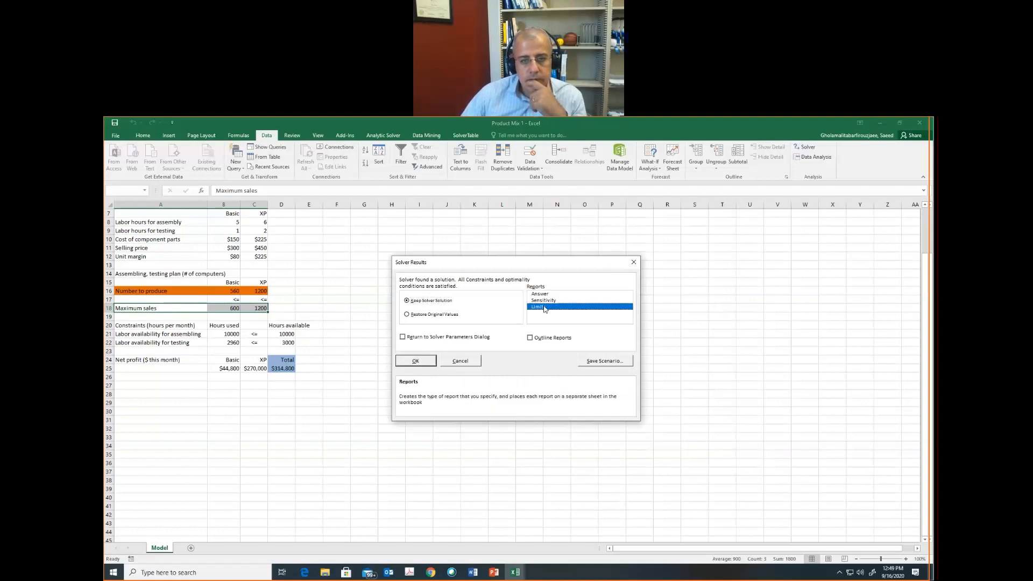
left_click(541, 294, "ctrl")
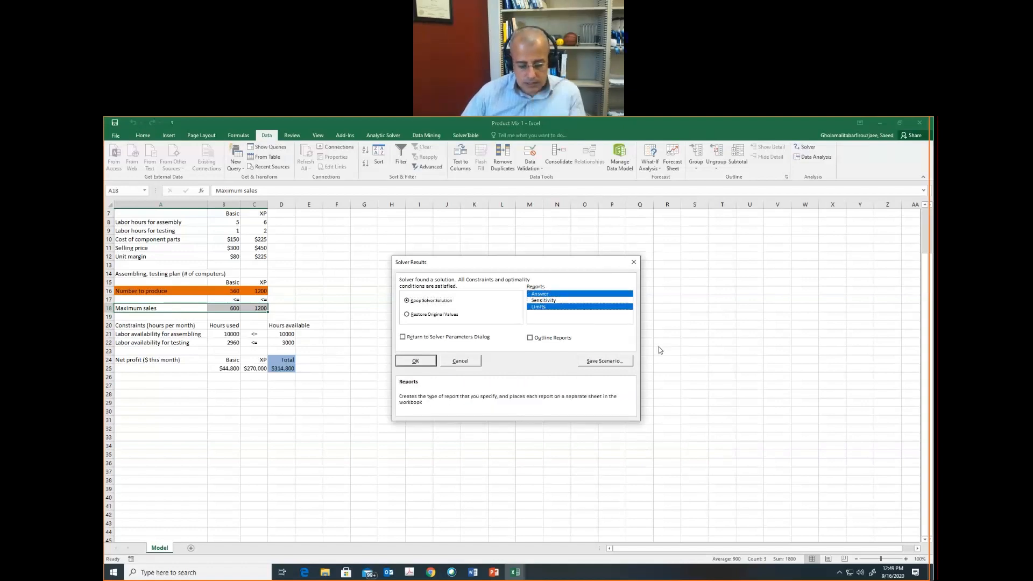
left_click(544, 300, "ctrl")
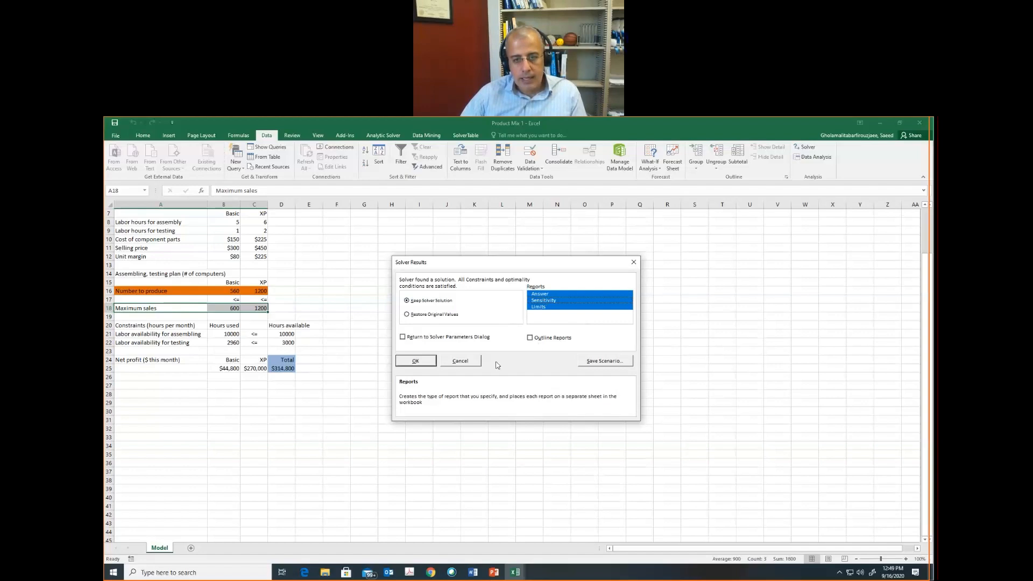
left_click(414, 361)
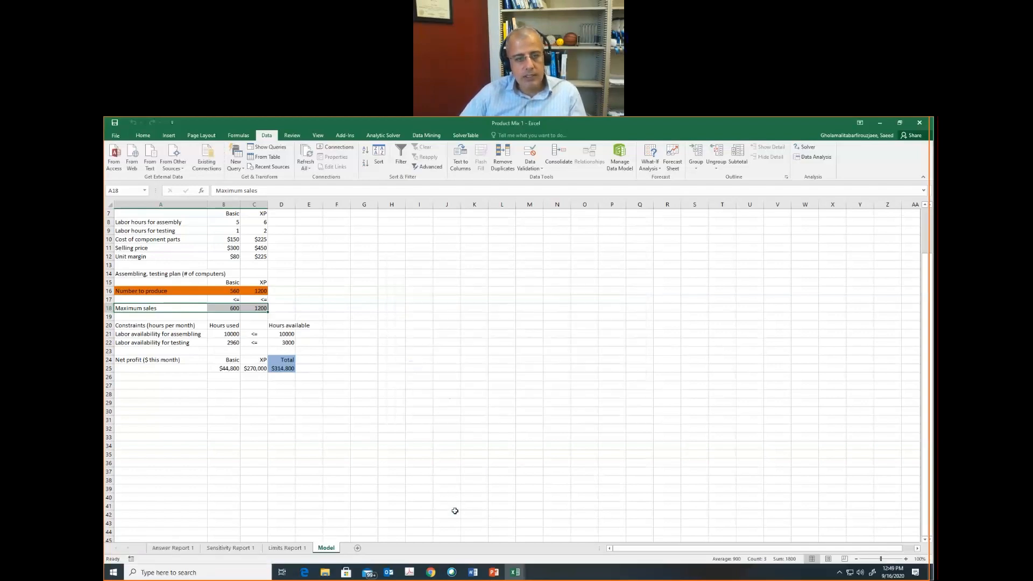
left_click_drag(218, 291, 248, 293)
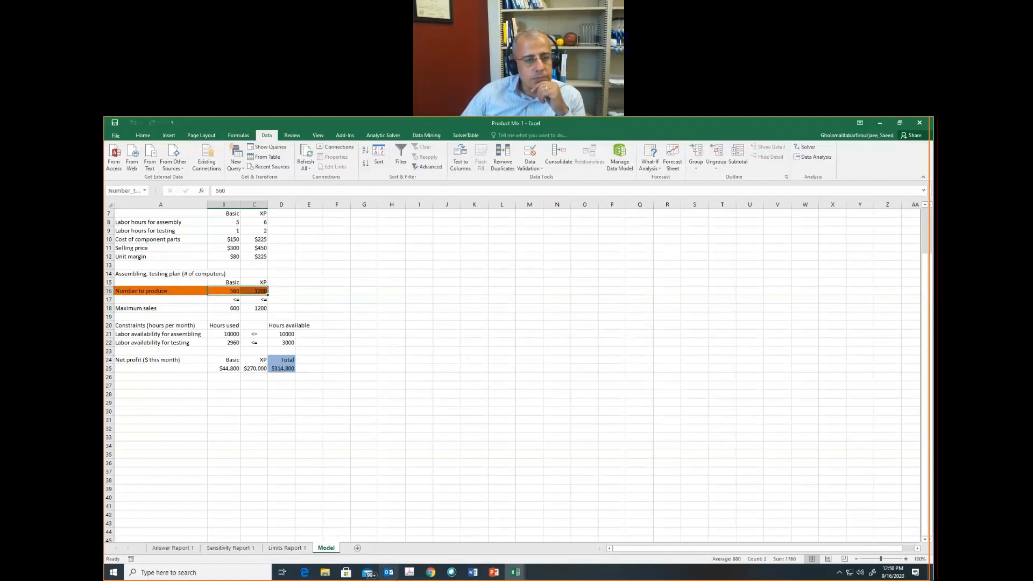